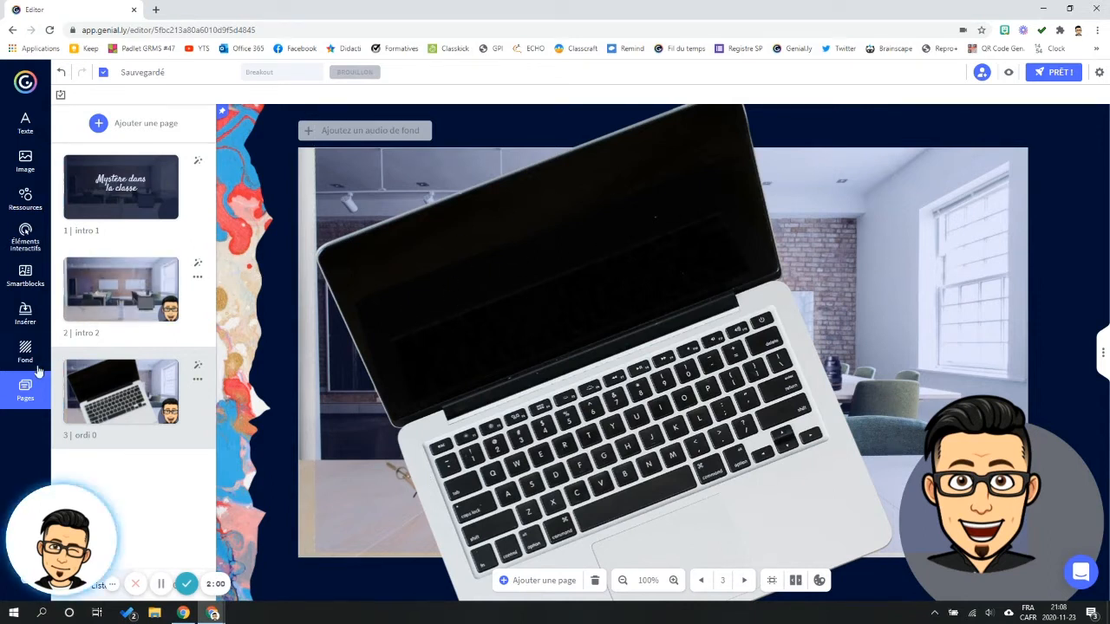
- Add a "Titre 2" text to page 3, tilt it to match the laptop's angle and place it on the laptop screen
click(25, 123)
click(84, 130)
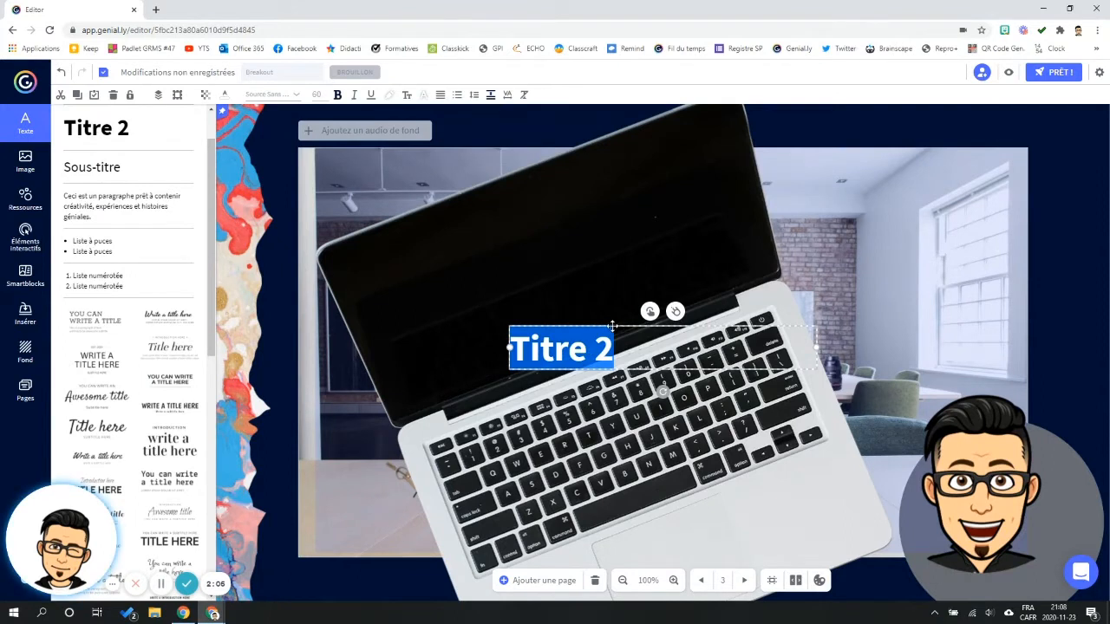
drag(615, 327, 555, 257)
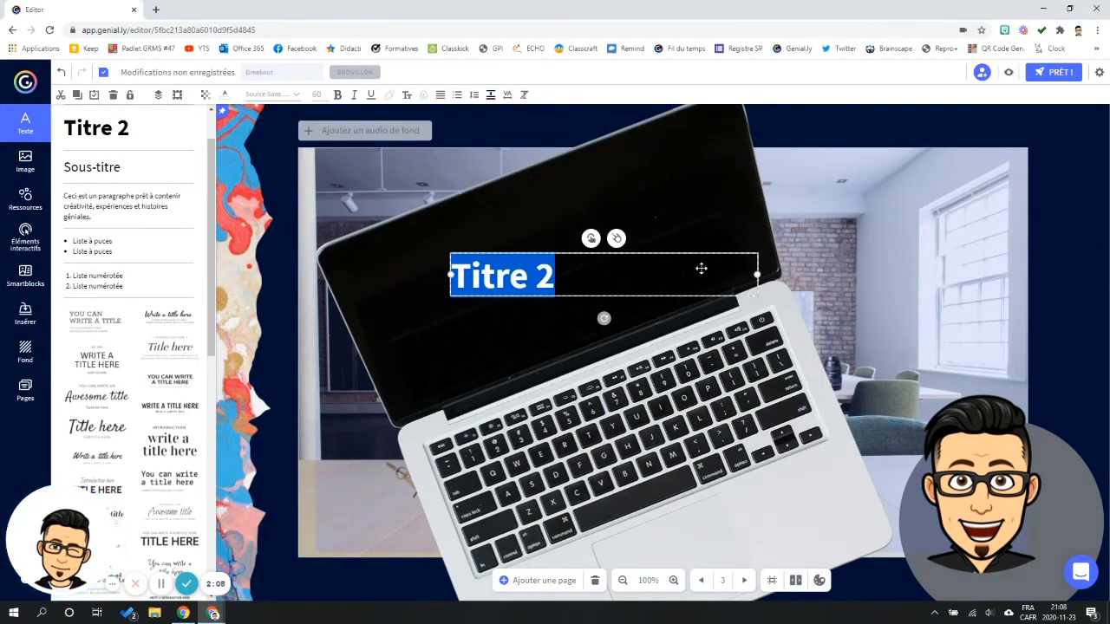
drag(607, 317, 611, 295)
double_click(610, 294)
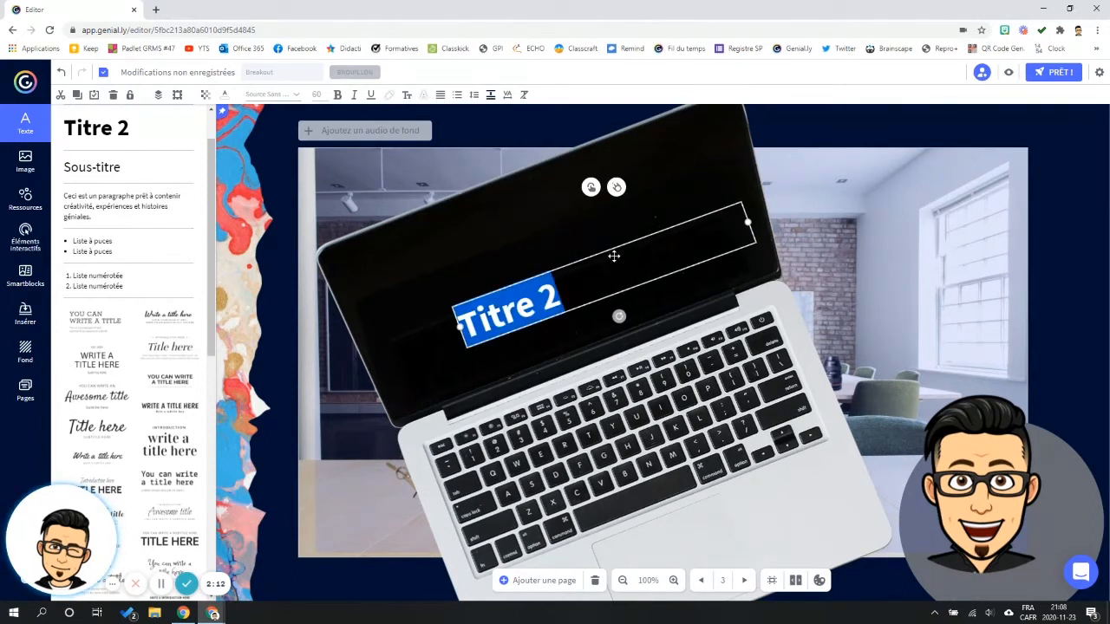
click(575, 235)
double_click(538, 260)
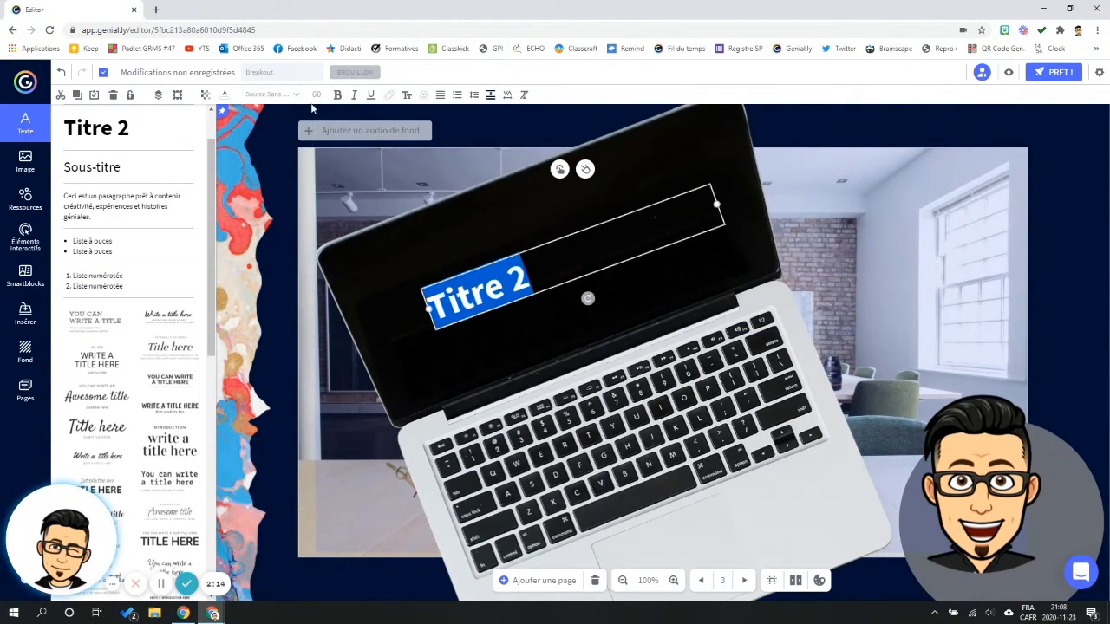
- Set the laptop screen title's font size to 120 px and replace its text with "## - ##"
click(317, 94)
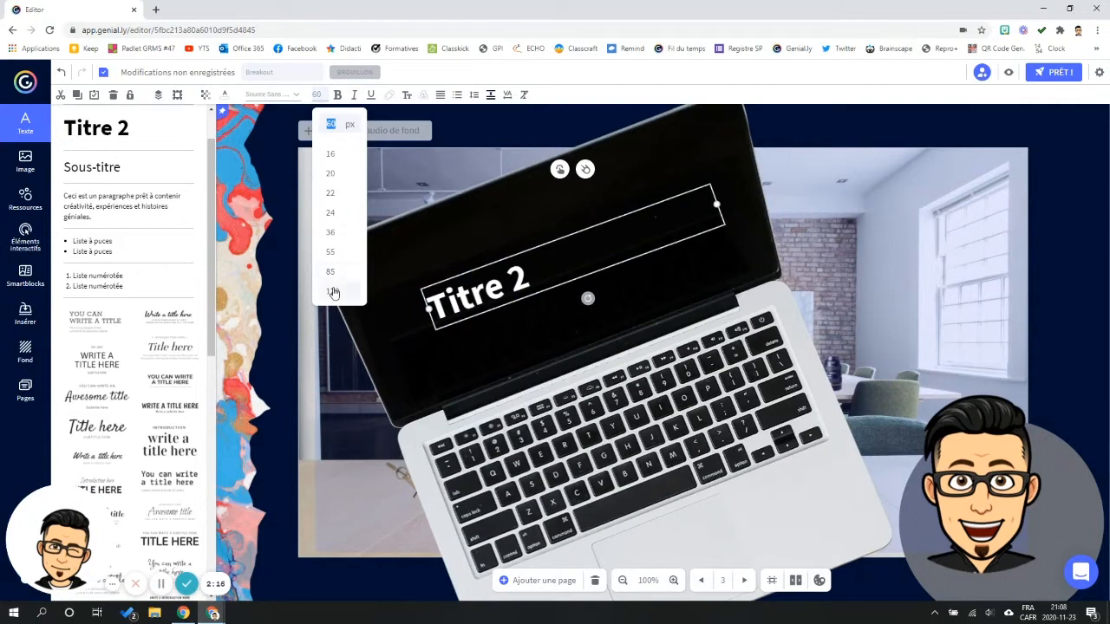
click(333, 291)
double_click(619, 270)
click(638, 276)
drag(638, 275, 433, 319)
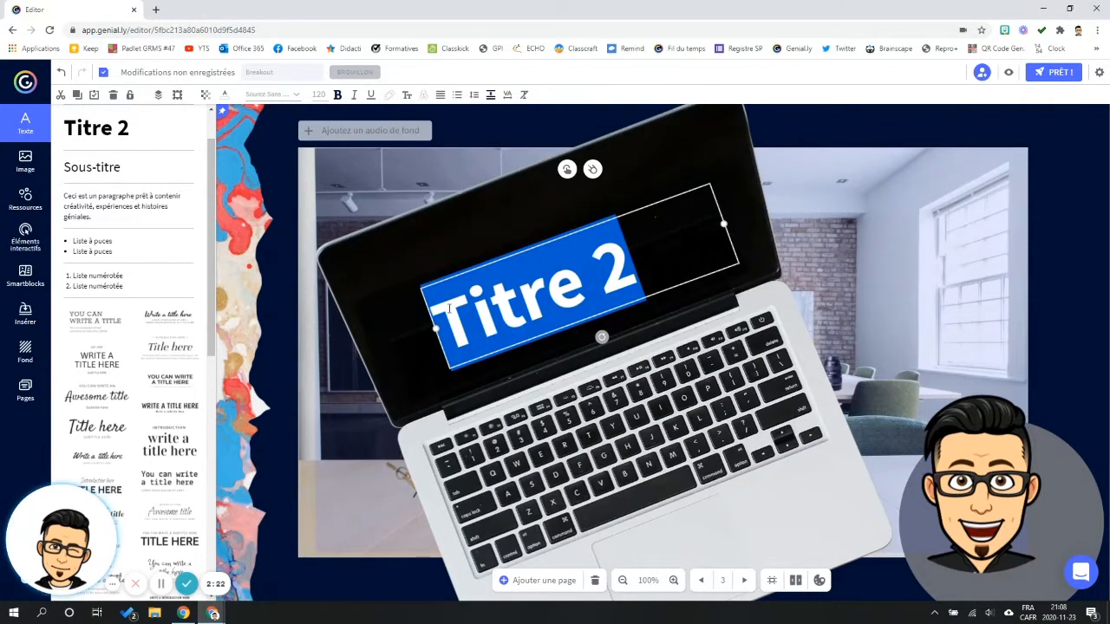
key(BackSpace)
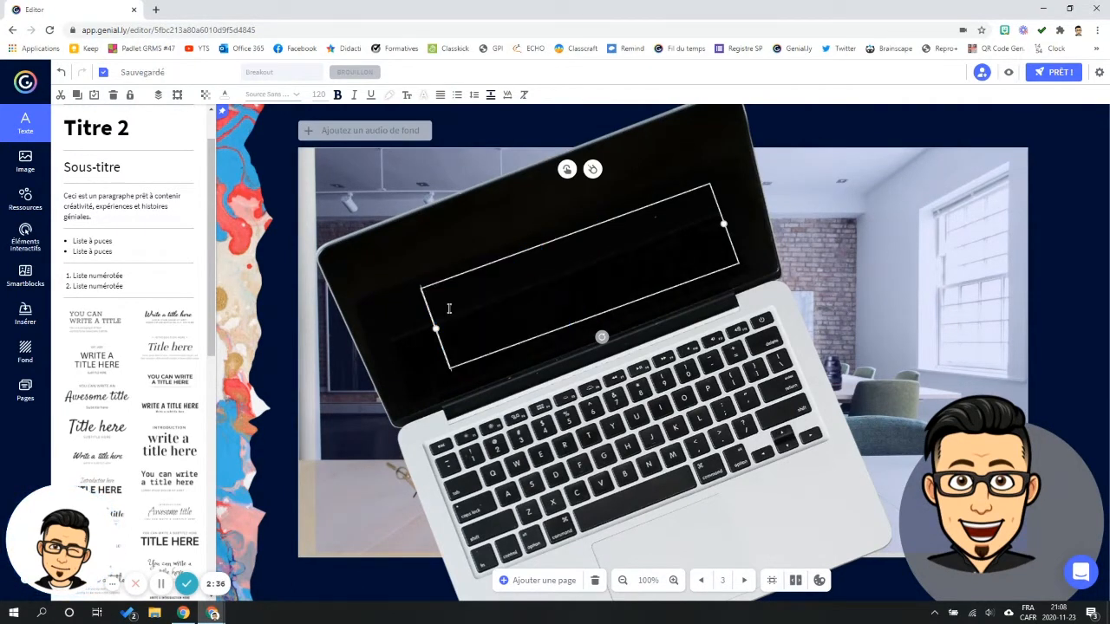
text(## - ##)
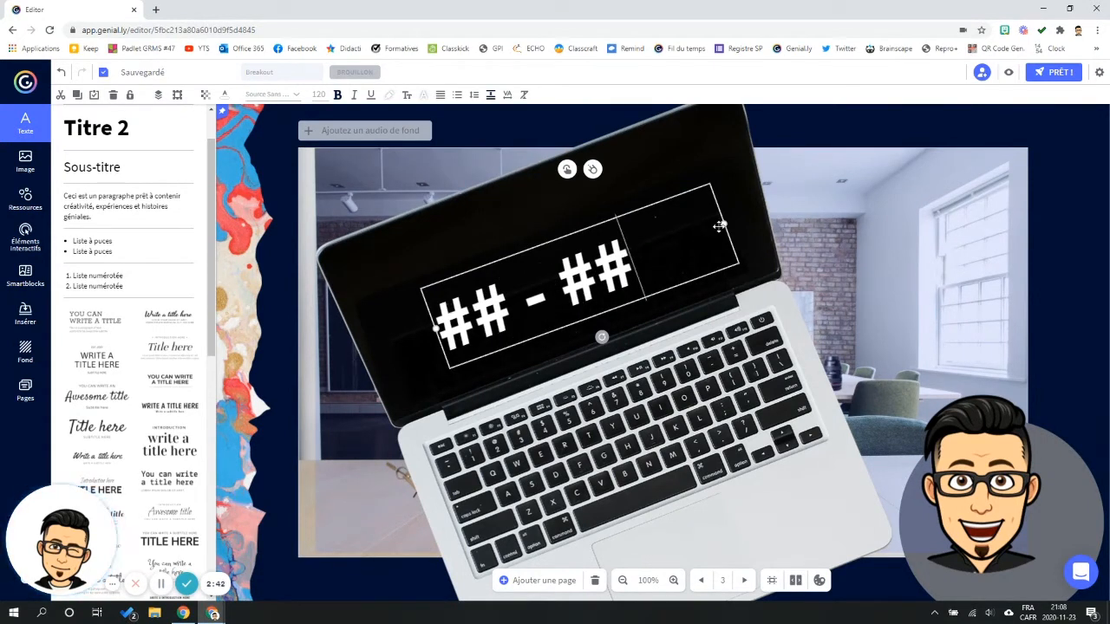
- Narrow the "## - ##" text box, centre it on the laptop screen and set its opacity to 65
drag(724, 224, 624, 223)
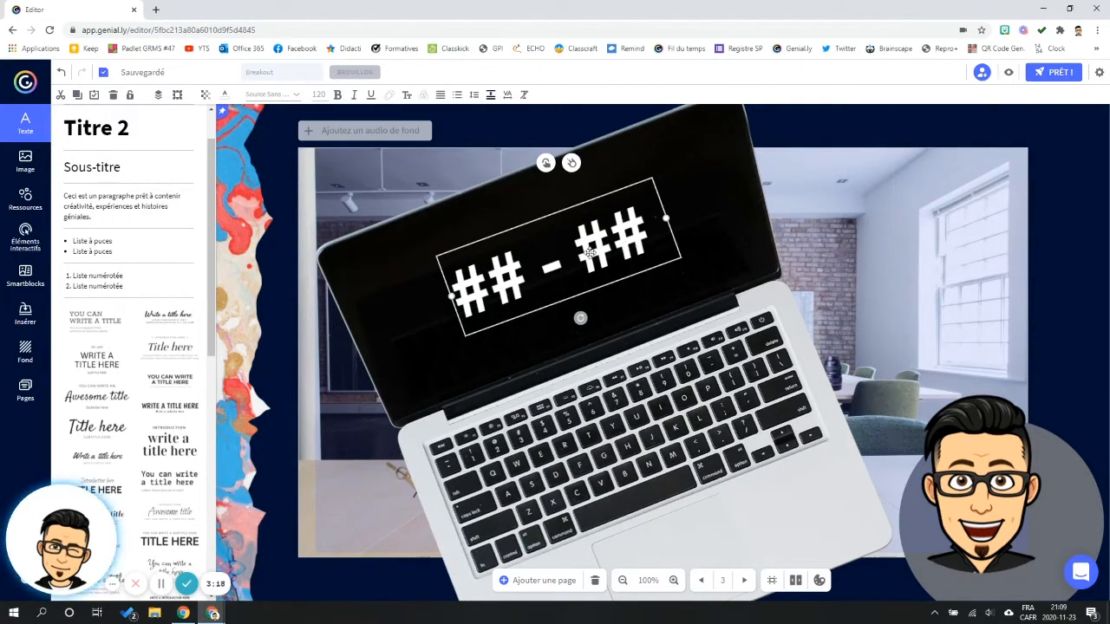
click(206, 94)
drag(257, 118, 242, 120)
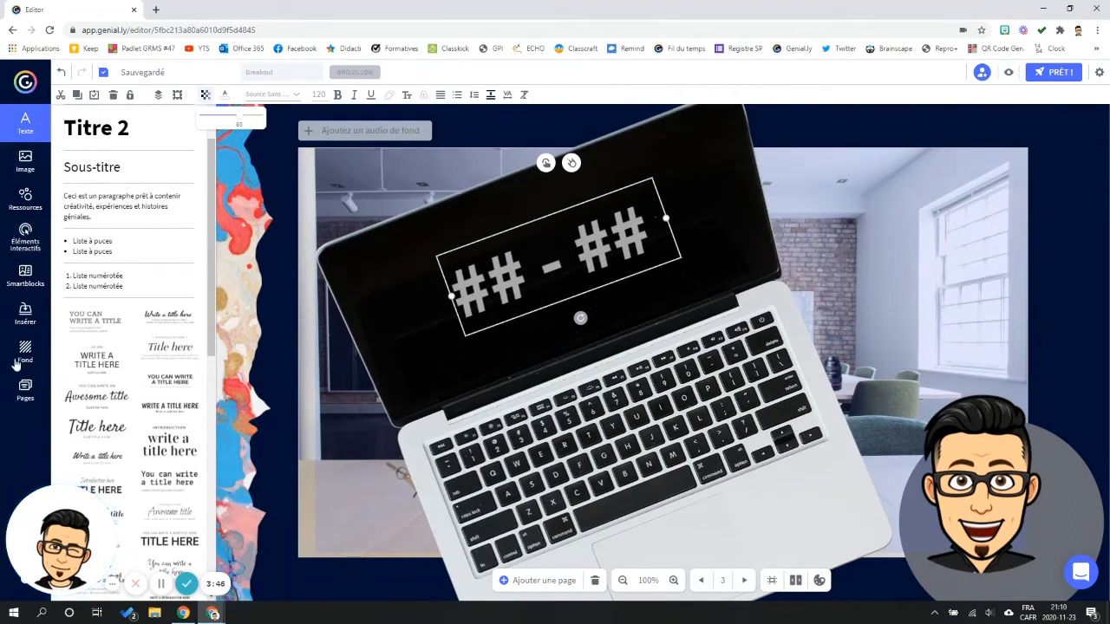
- Find a transparent-background "post-it" image, add the yellow note and shrink it to fit the laptop's lower-right palm rest
click(25, 198)
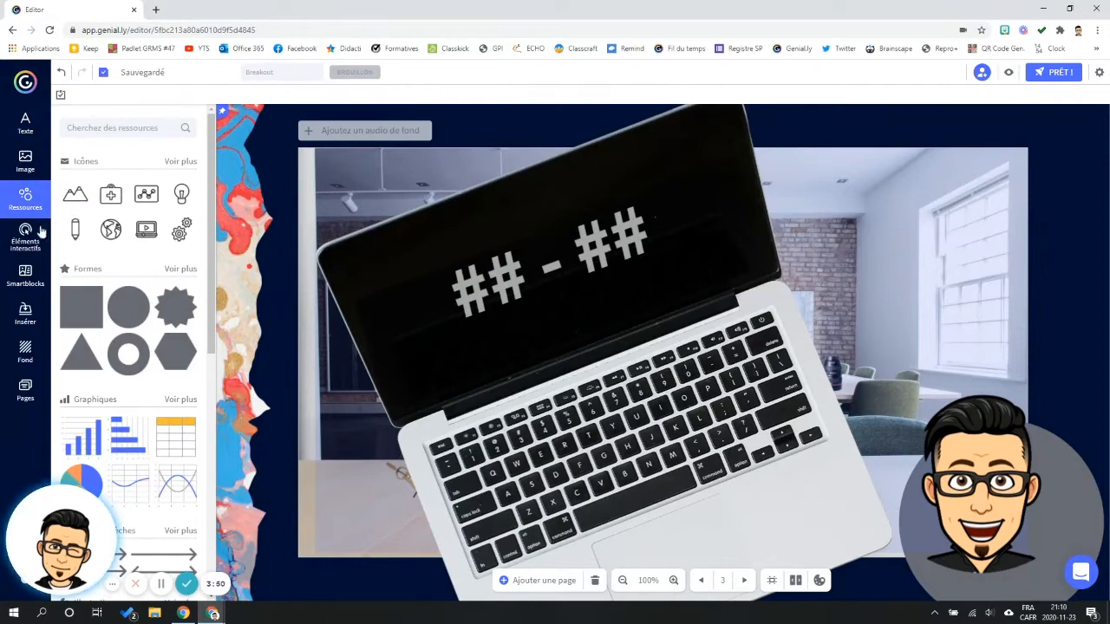
click(33, 166)
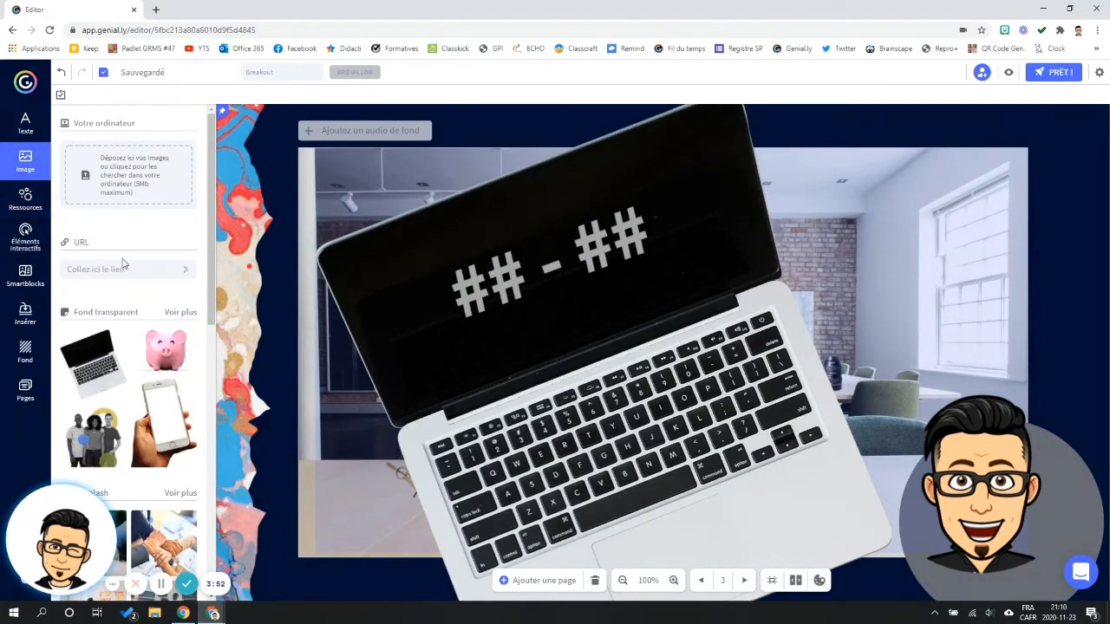
click(104, 313)
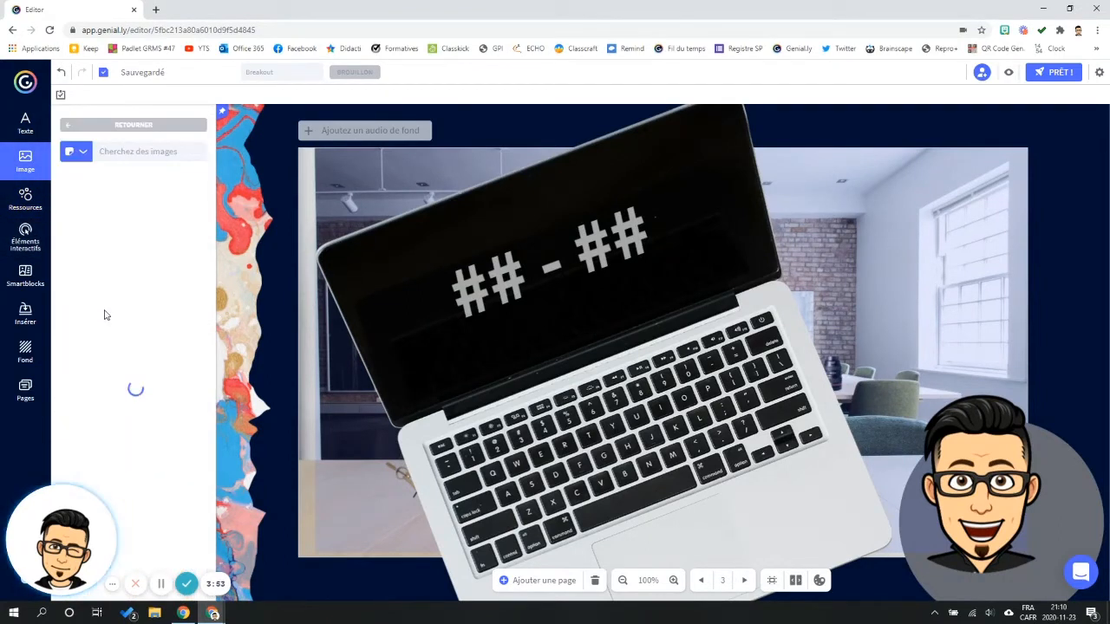
click(111, 152)
text(post-it)
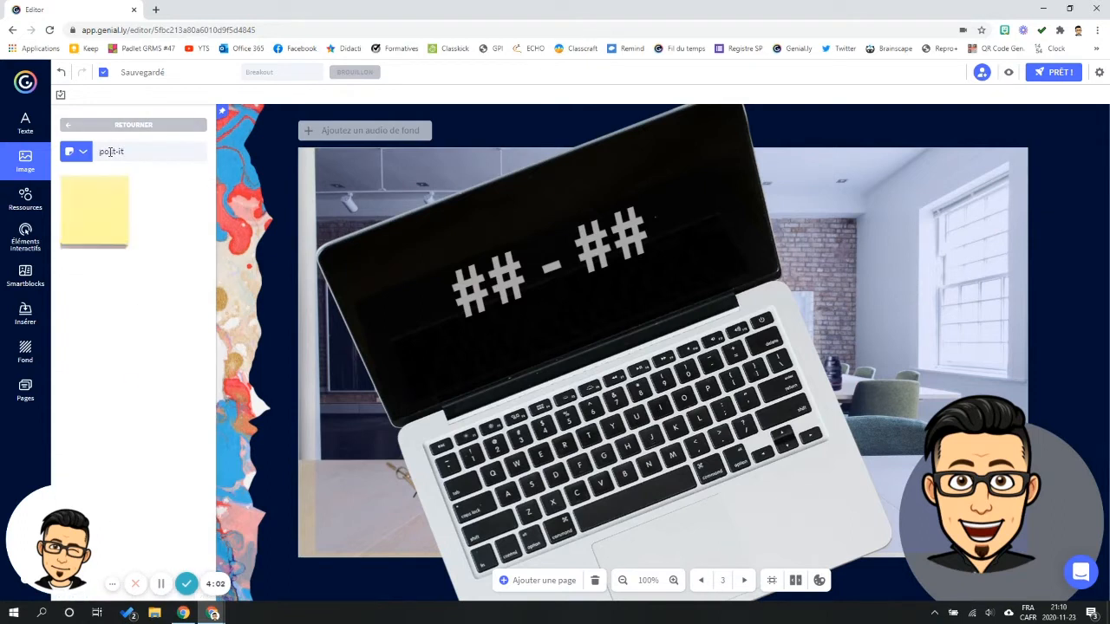
drag(97, 212, 810, 509)
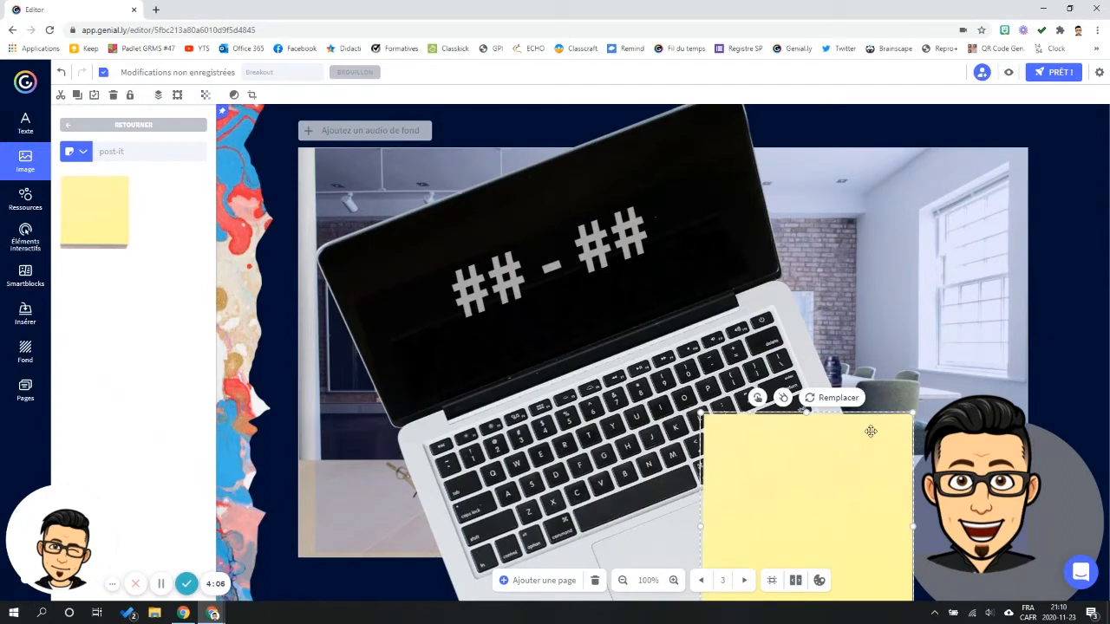
drag(912, 412, 839, 484)
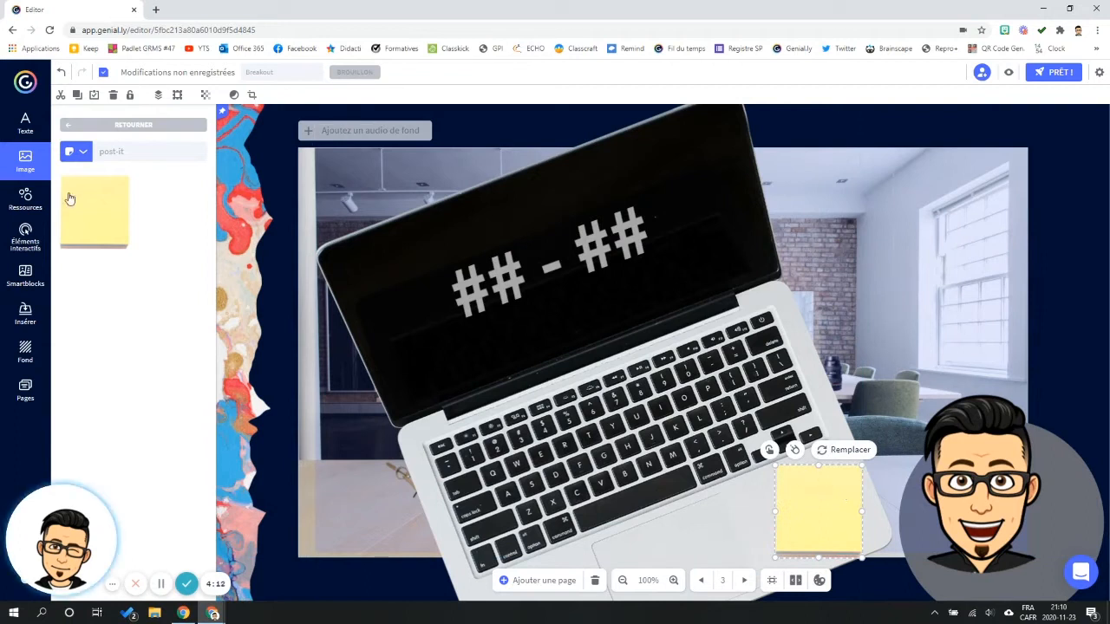
- Add a "Sous-titre" text reading "xx-yy", narrow its box and place it on the yellow sticky note
click(26, 128)
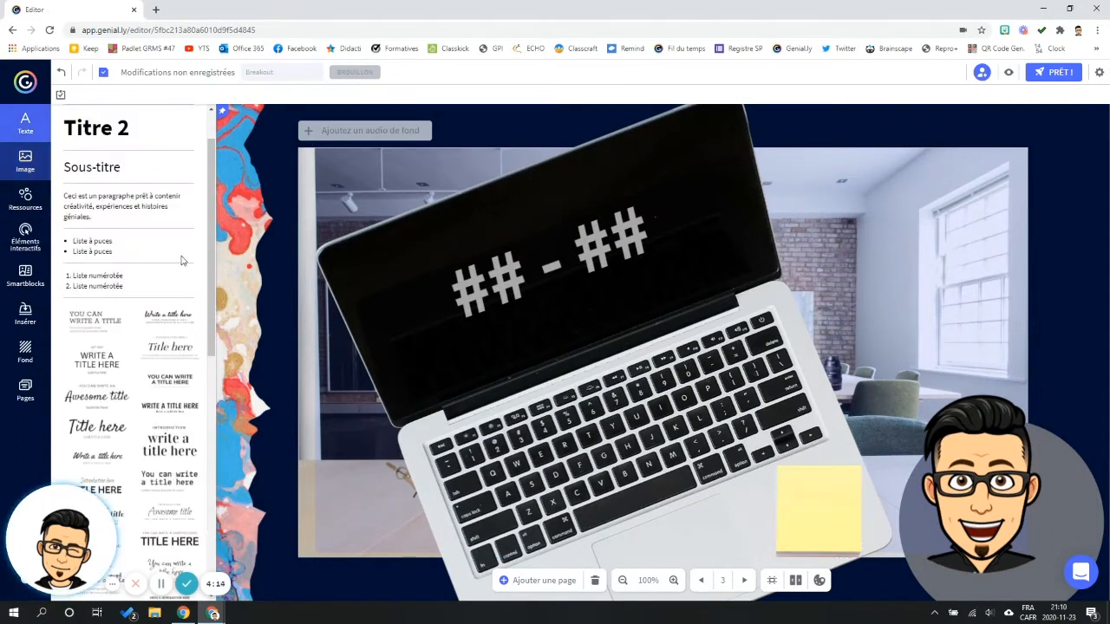
double_click(778, 492)
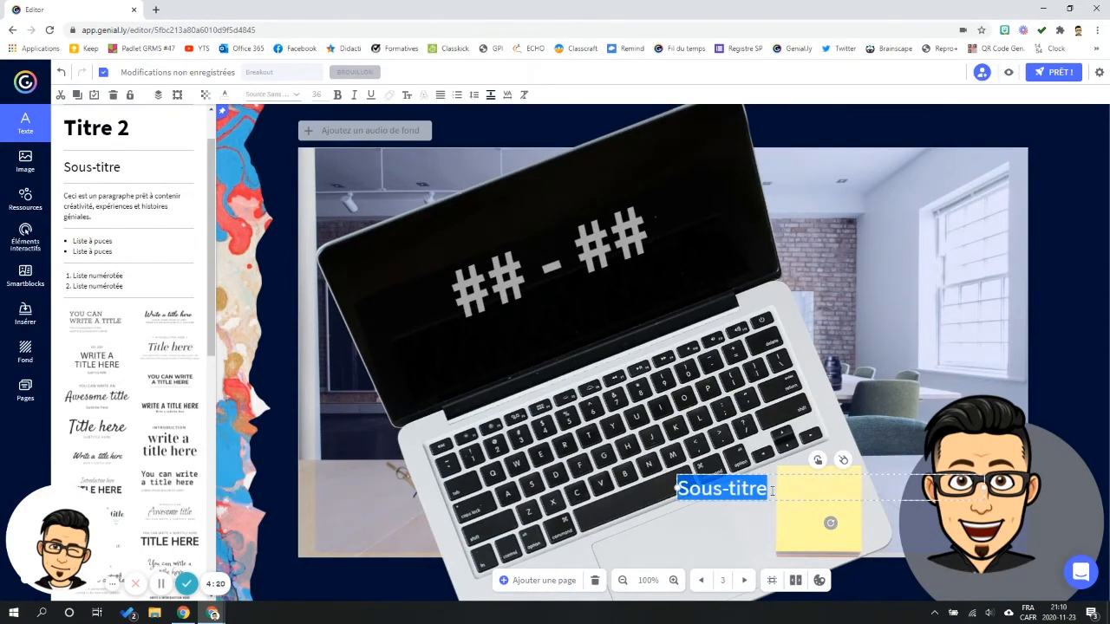
text(XX)
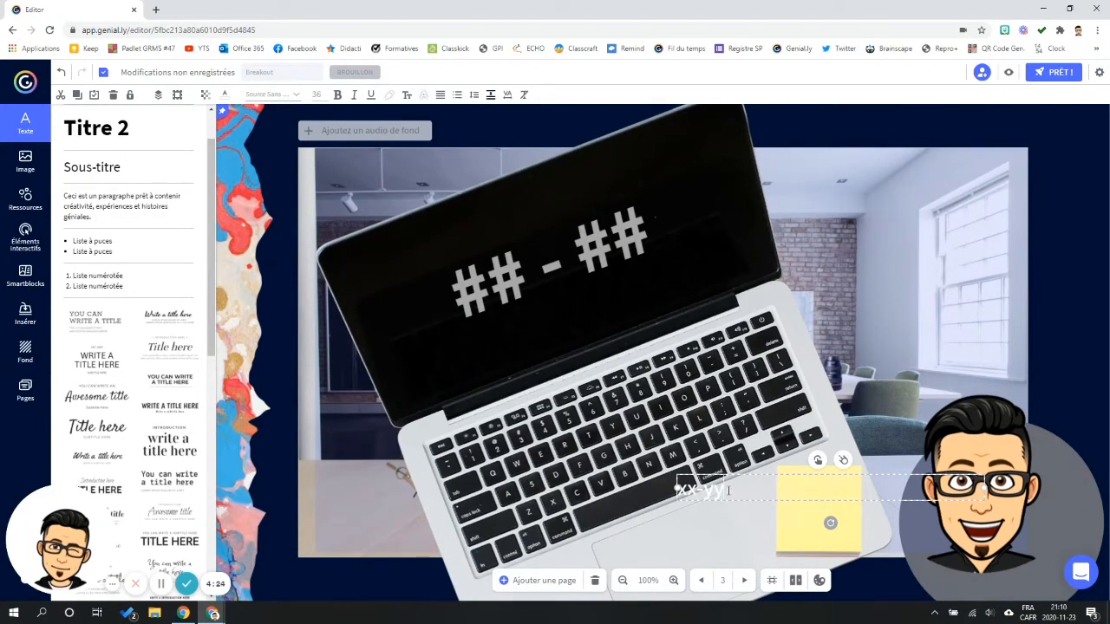
drag(733, 493, 649, 475)
drag(917, 488, 818, 506)
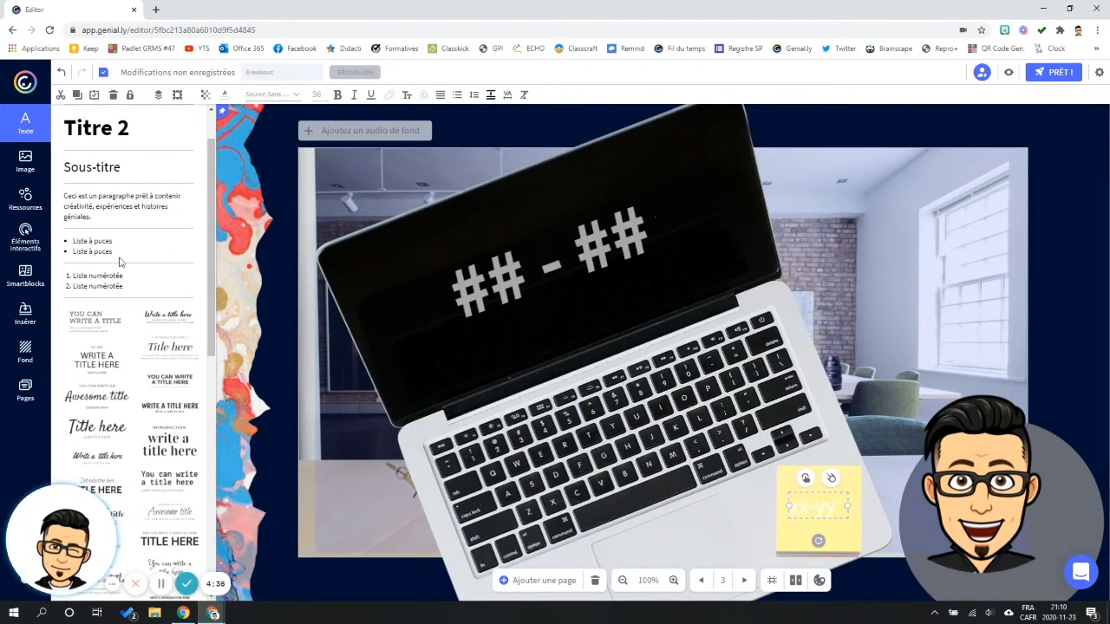
- Format the sticky note's "xx-yy" text in Sue Ellen Francisco with colour #242424 and centre it on the note
click(280, 96)
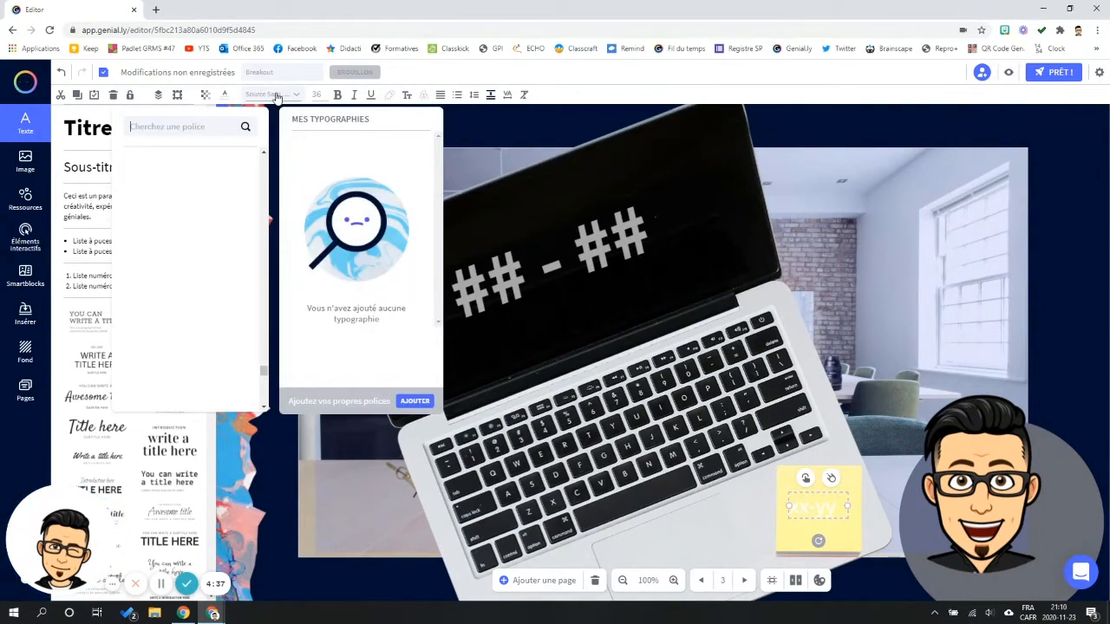
scroll(178, 299, down, 6)
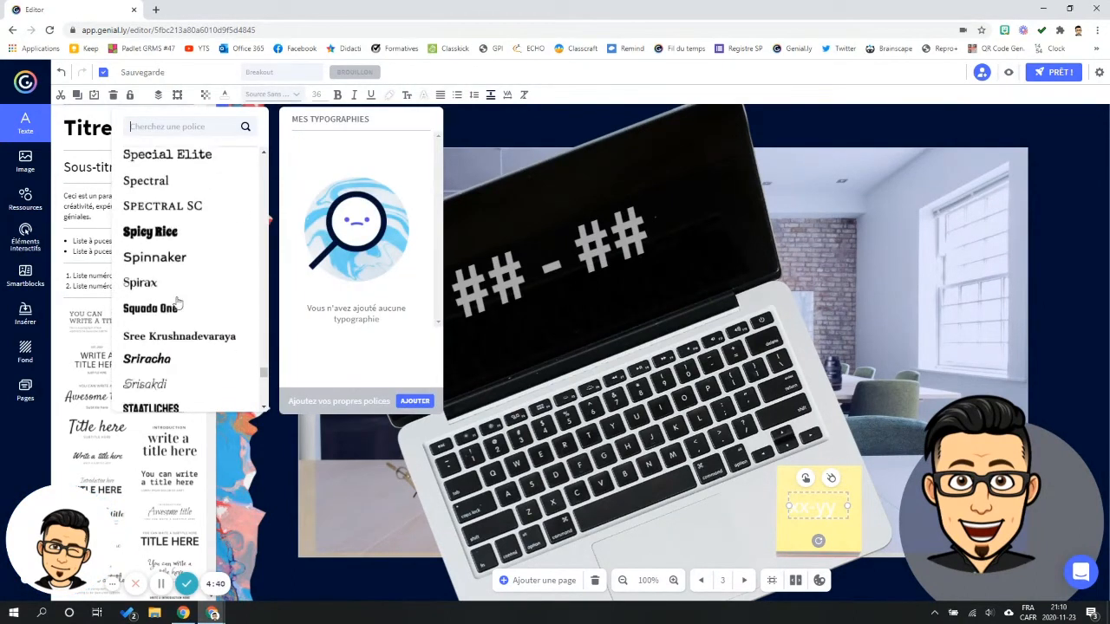
scroll(176, 295, down, 3)
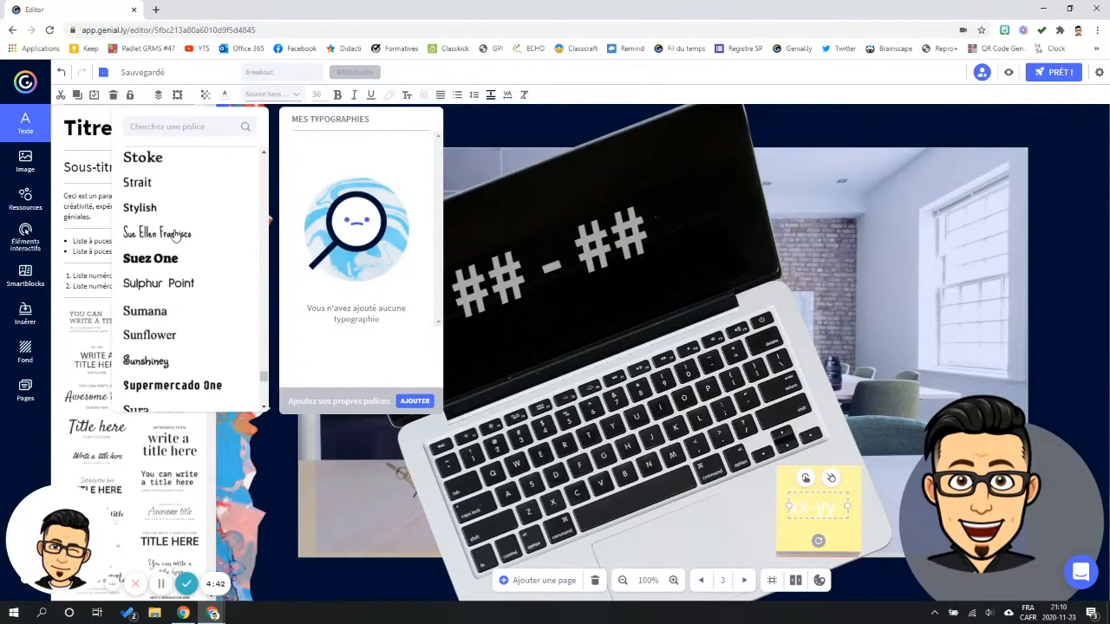
click(175, 234)
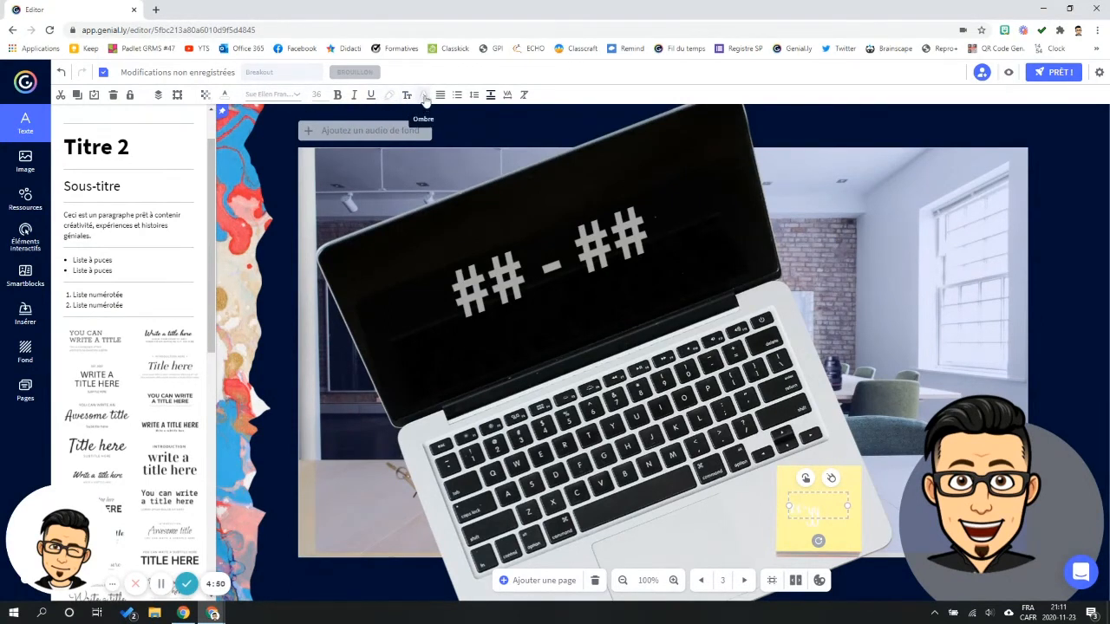
click(224, 95)
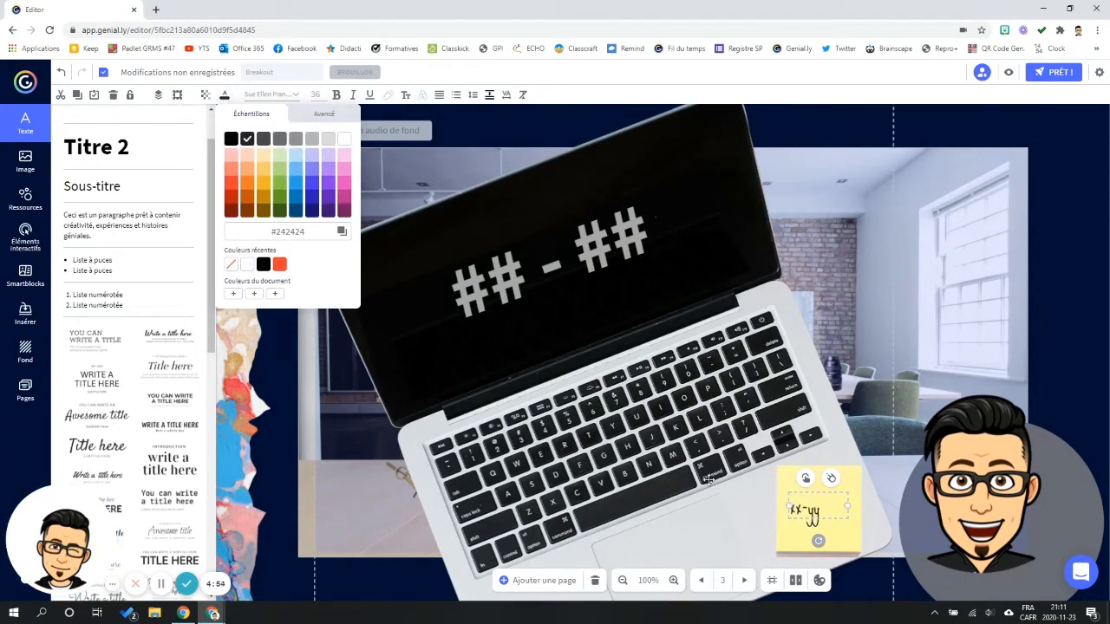
drag(845, 485, 854, 492)
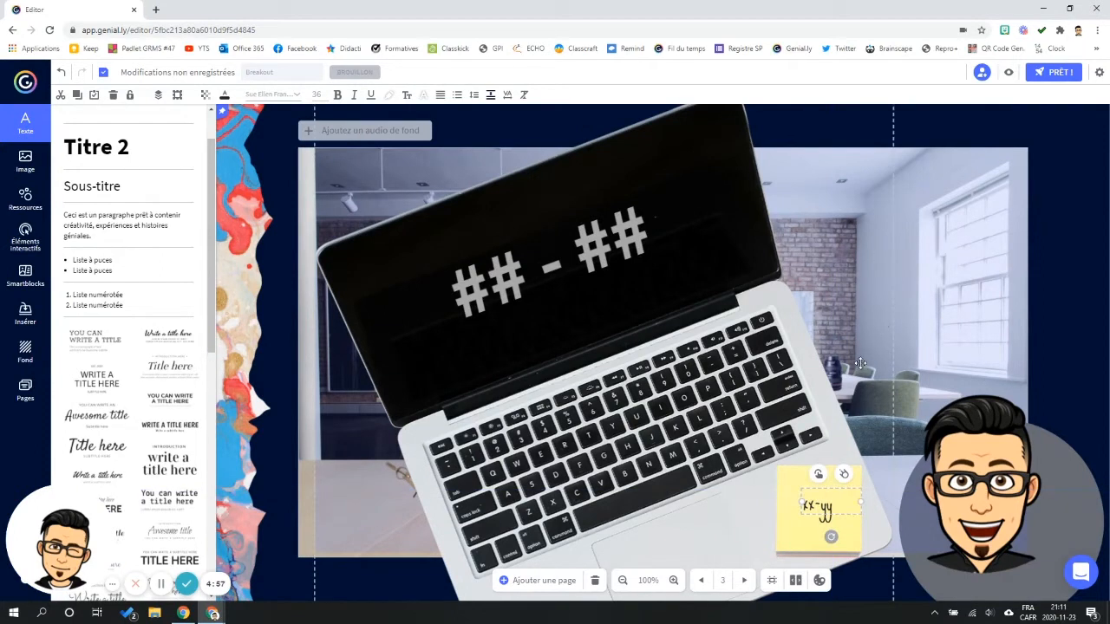
click(881, 312)
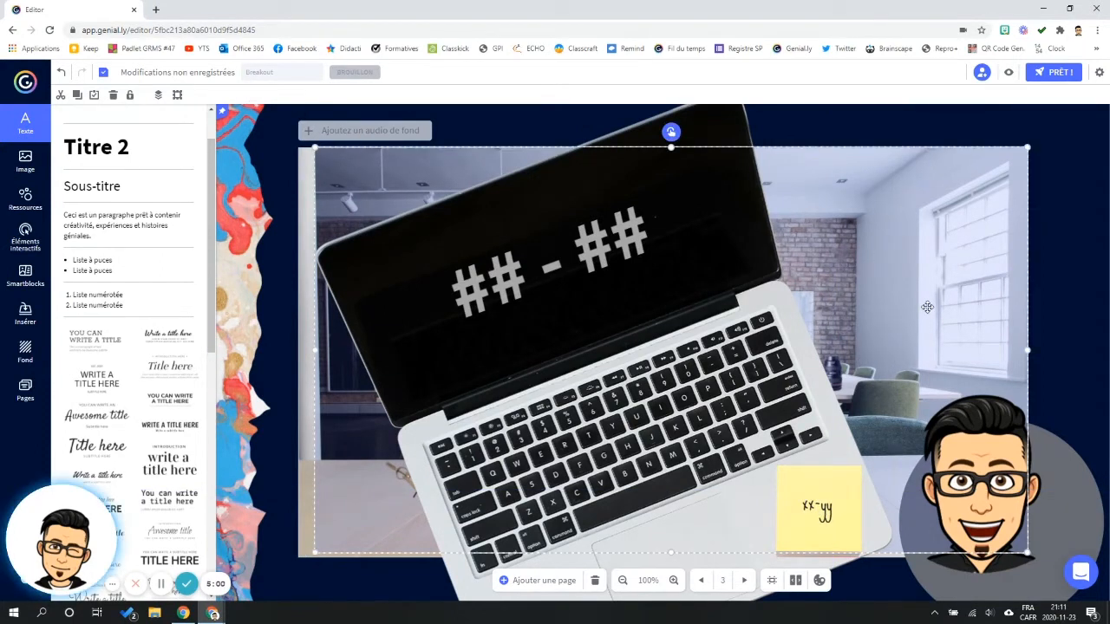
drag(568, 302, 571, 313)
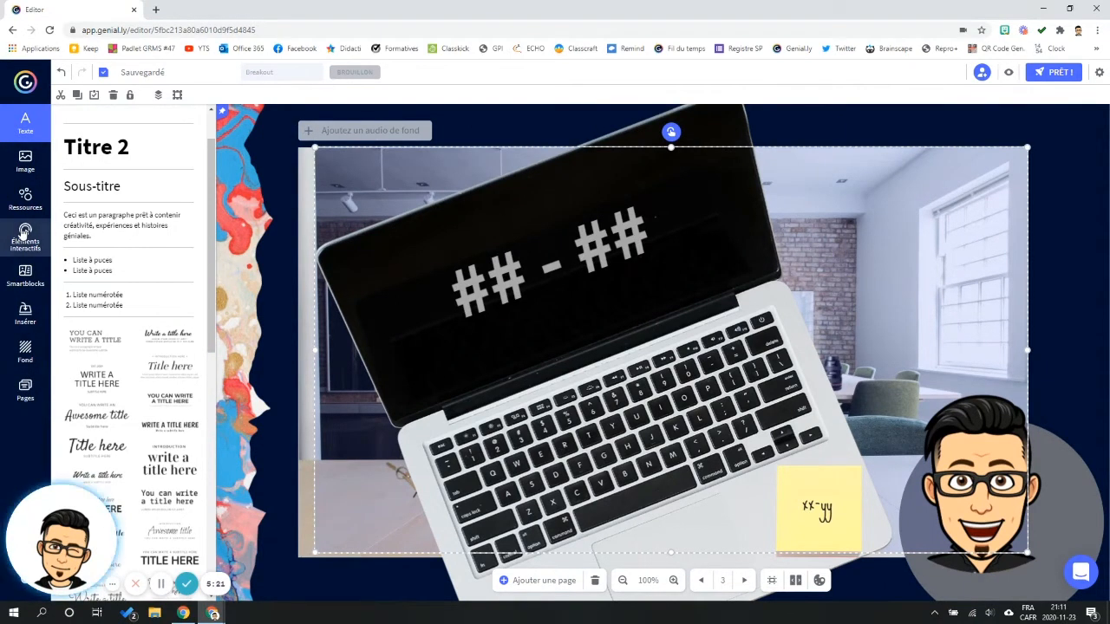
- Add an invisible interactive zone, rotated and resized to cover the laptop's whole keyboard
click(25, 234)
scroll(176, 337, down, 2)
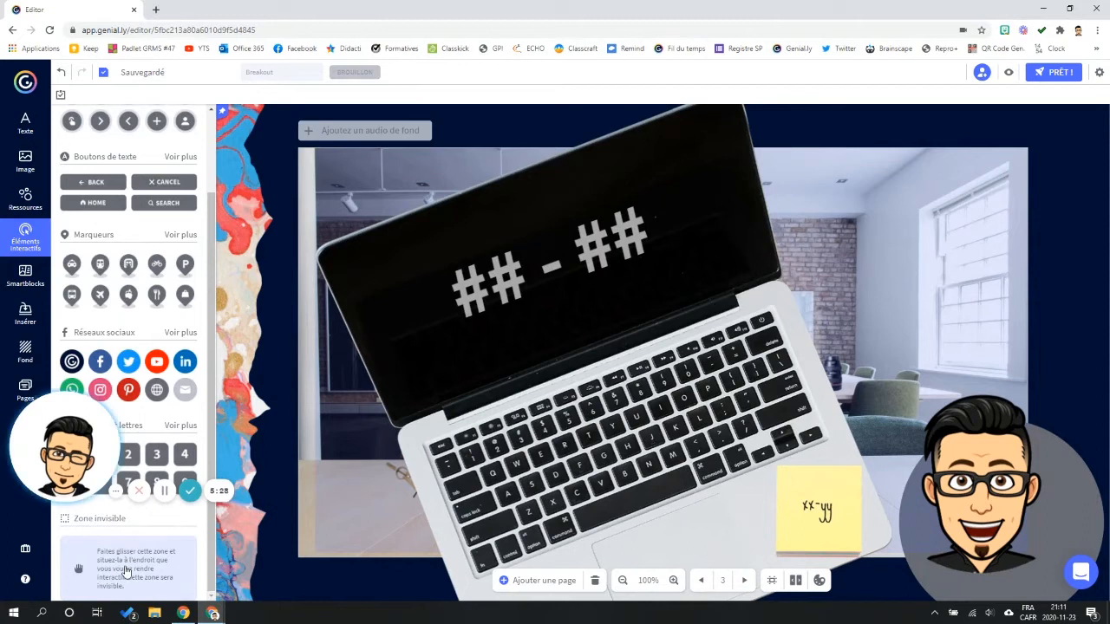
drag(509, 452, 512, 449)
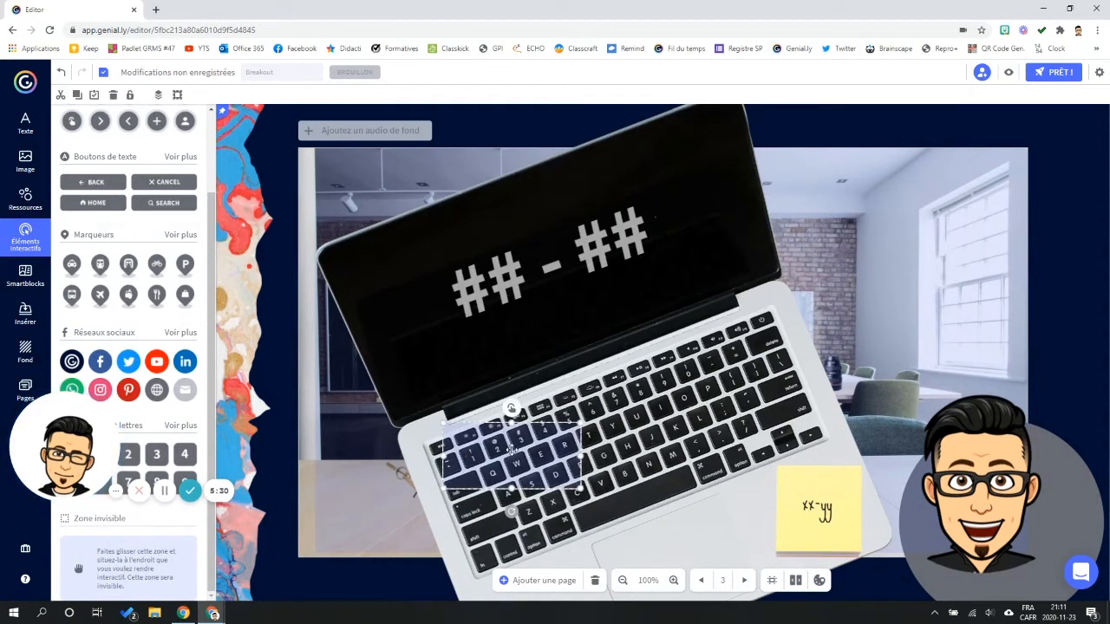
drag(522, 512, 760, 468)
drag(744, 397, 805, 371)
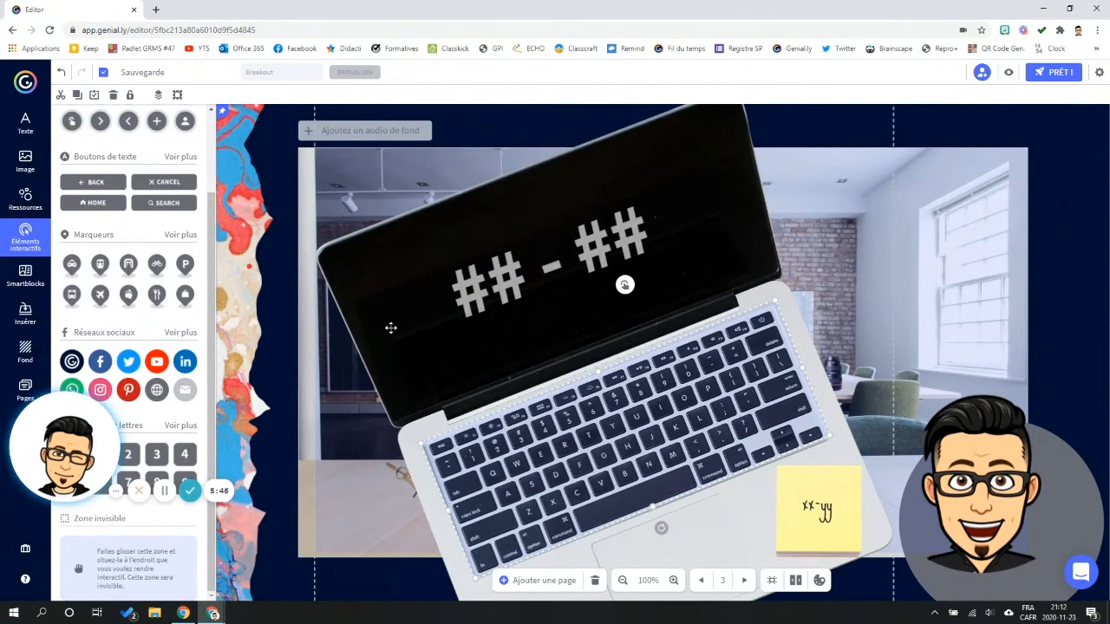
- Add a second invisible zone, shrunk and tilted, over the lower-left corner of the laptop screen
drag(139, 568, 491, 359)
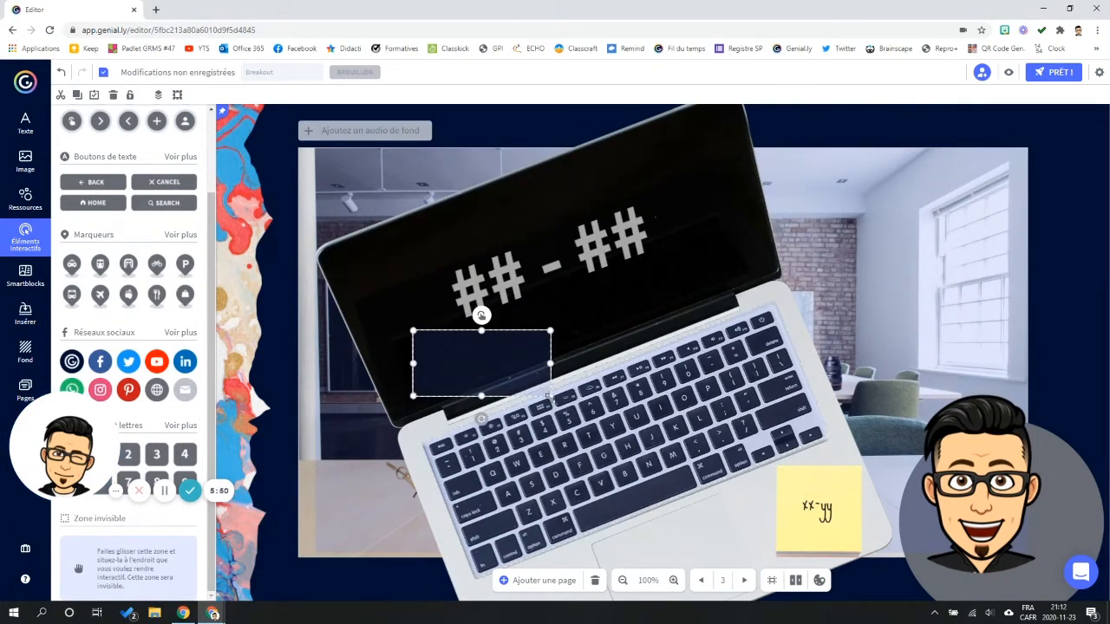
drag(547, 397, 618, 475)
drag(618, 520, 581, 471)
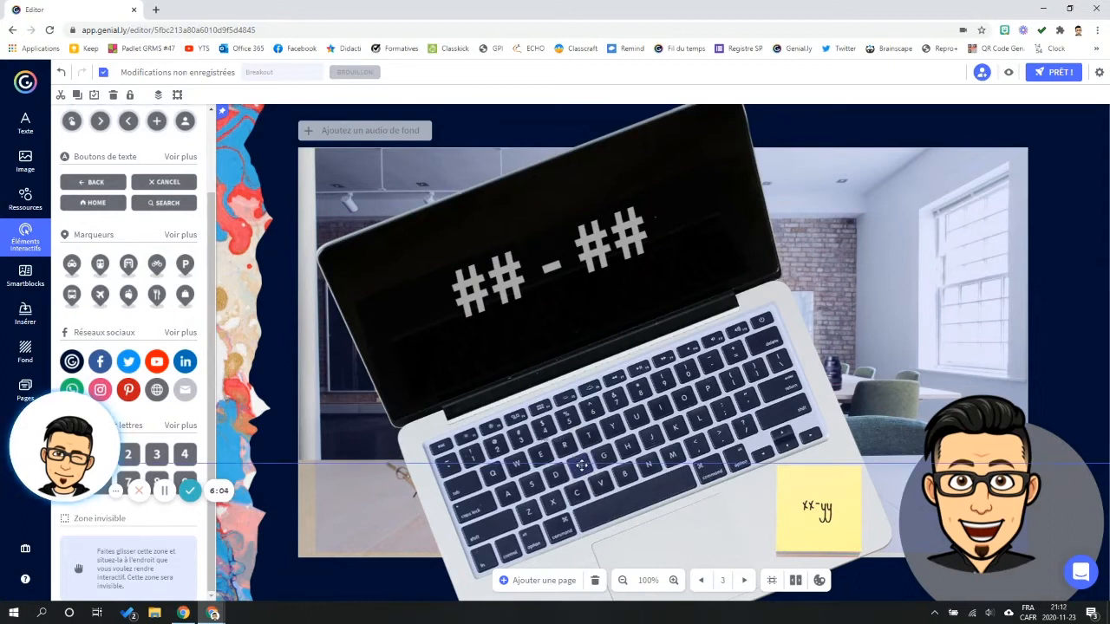
drag(583, 459, 401, 395)
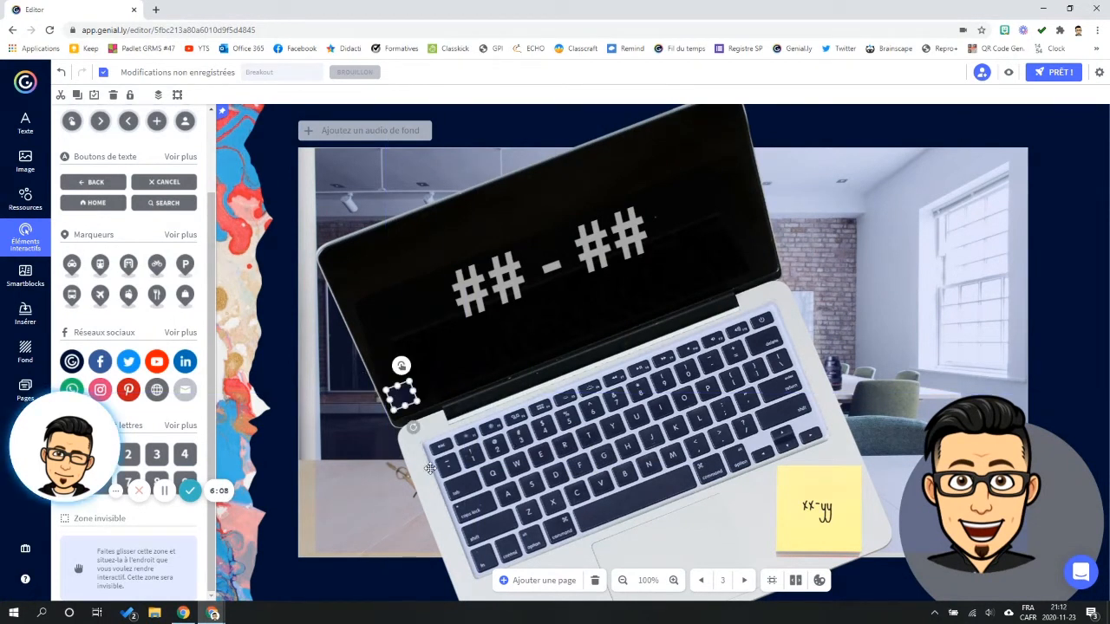
click(301, 499)
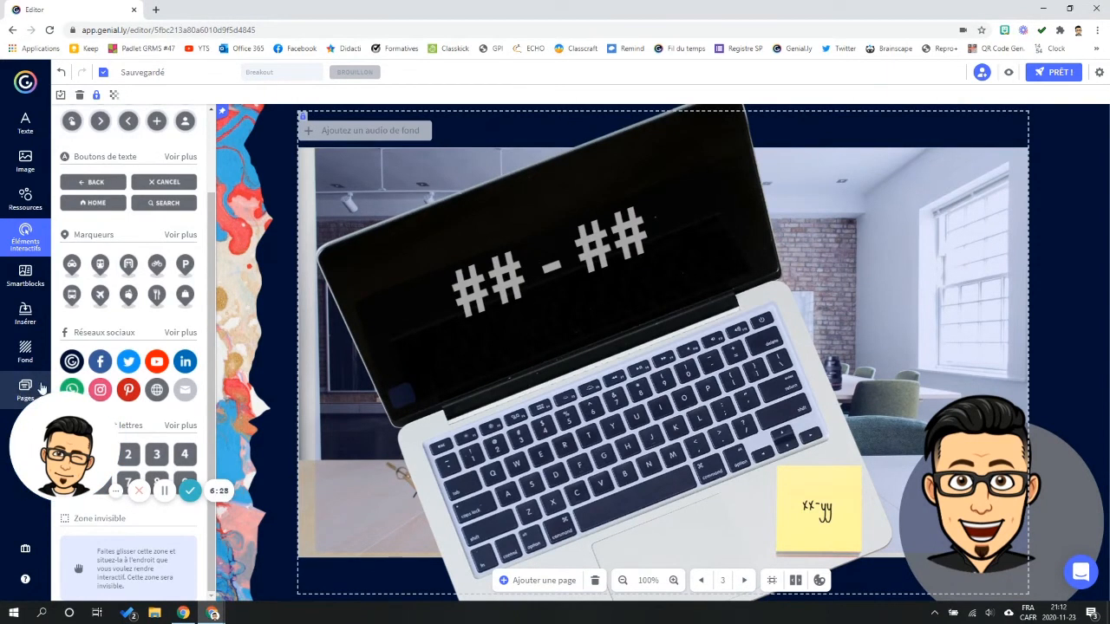
- Duplicate the laptop page "ordi 0" and rename the copy "ordi 1B"
click(25, 389)
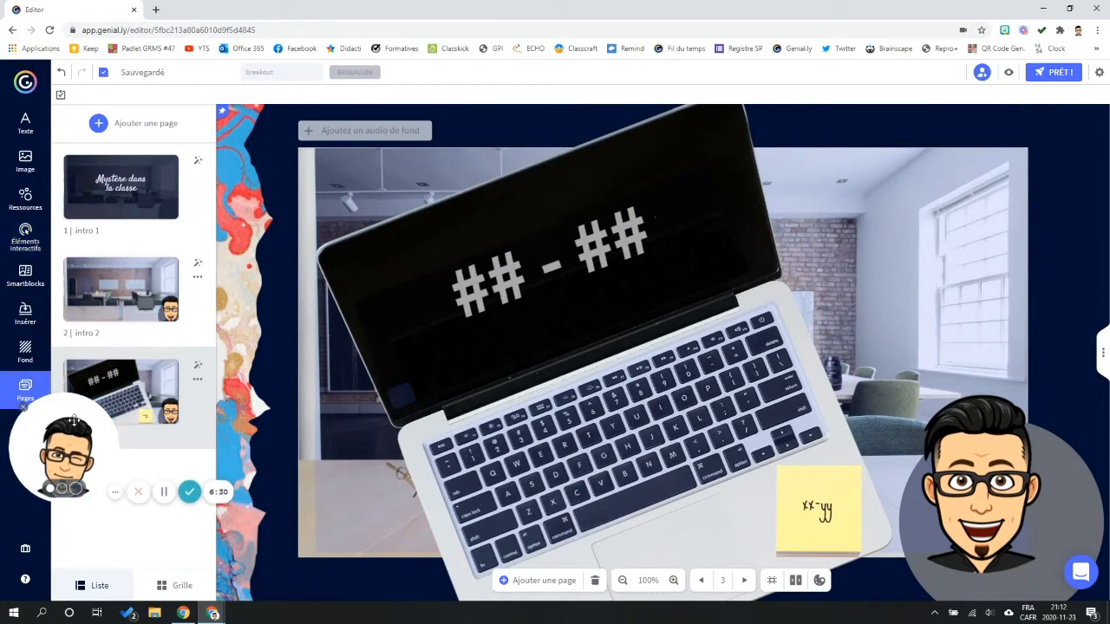
drag(57, 410, 53, 506)
mouse_move(144, 419)
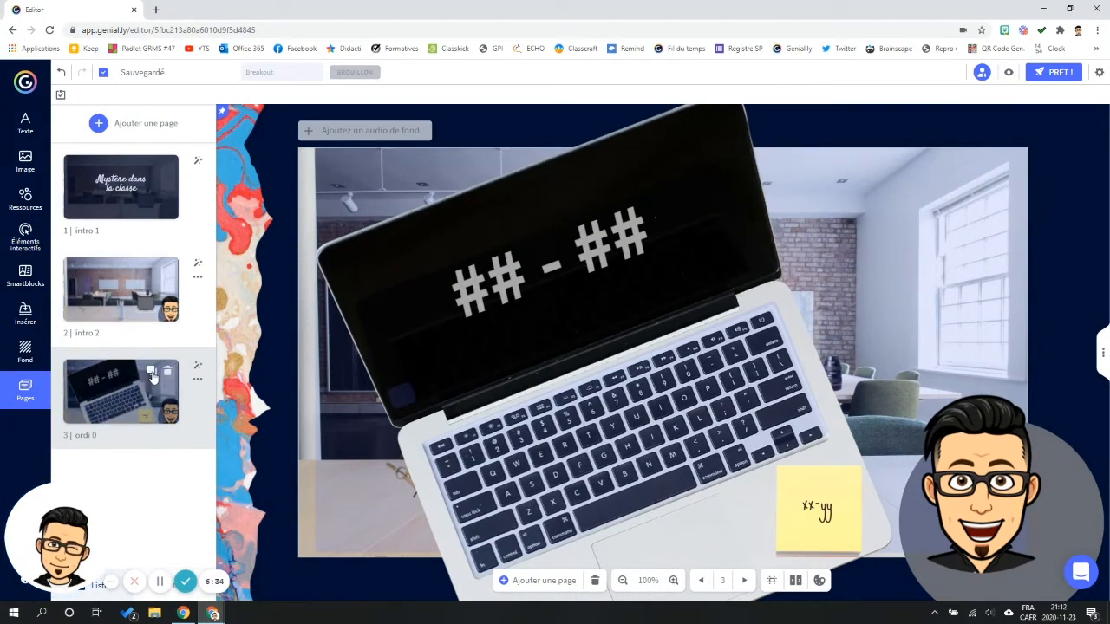
click(152, 373)
drag(78, 491, 121, 107)
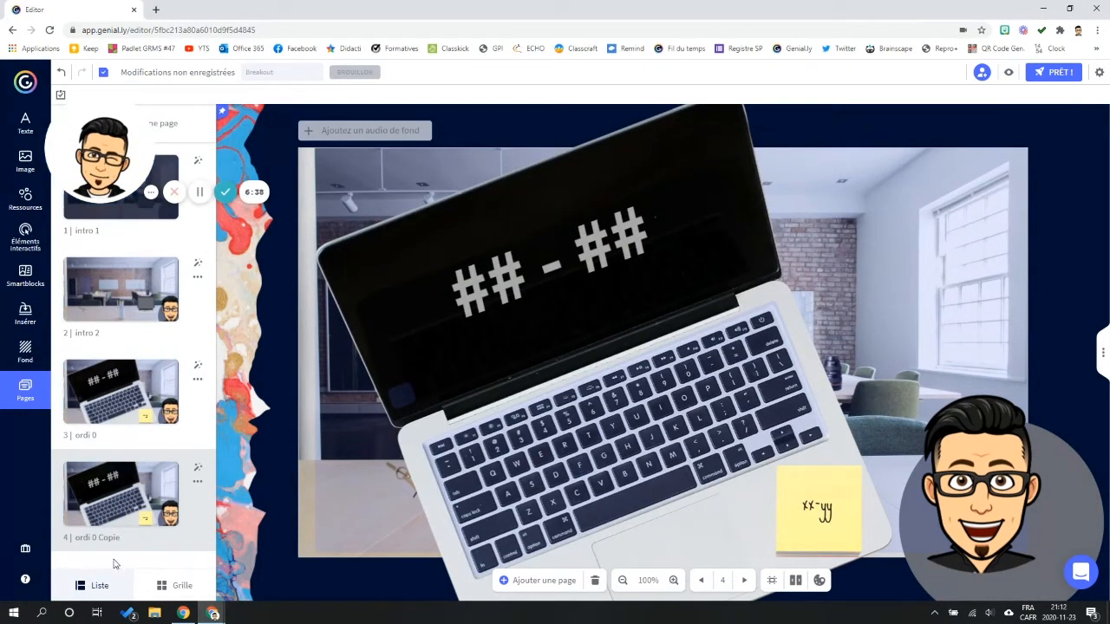
mouse_move(130, 539)
mouse_down()
mouse_move(71, 539)
mouse_move(130, 538)
mouse_up()
text(1B)
- On page "ordi 0", move the small invisible zone from the laptop screen's corner onto the keyboard's 0 key
click(133, 395)
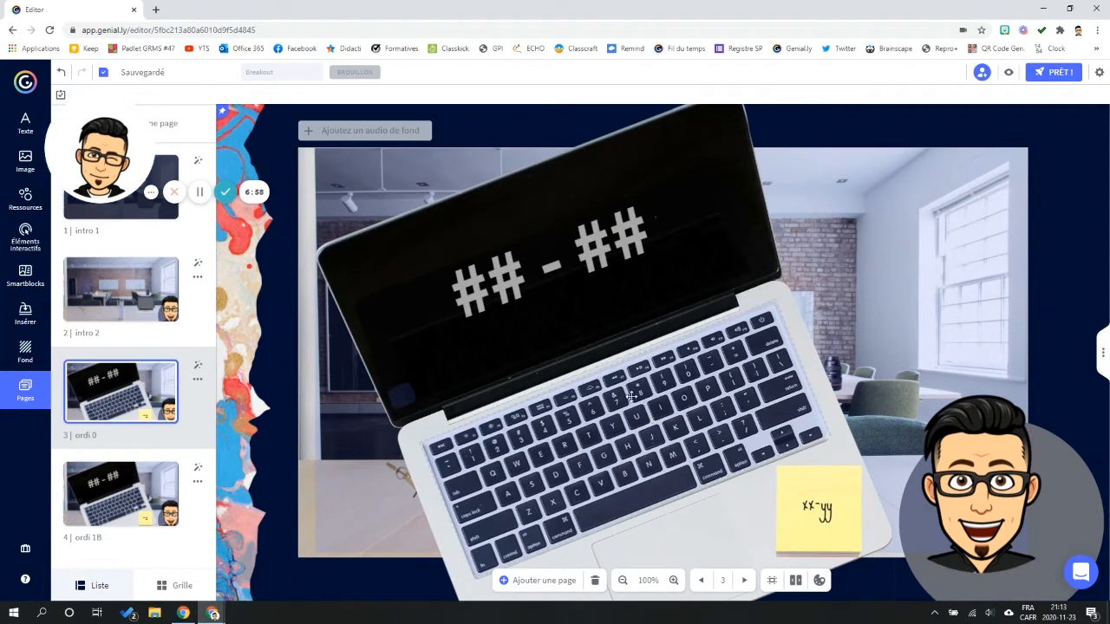
drag(408, 395, 690, 374)
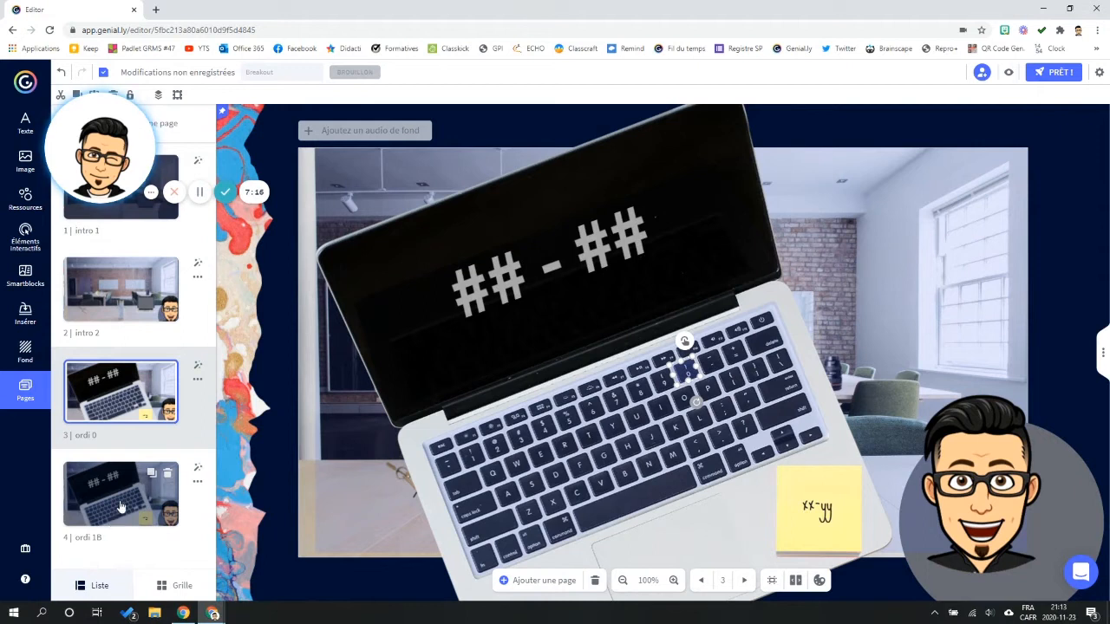
- Duplicate the page "ordi 1B" and rename the copy "ordi 1M"
click(152, 474)
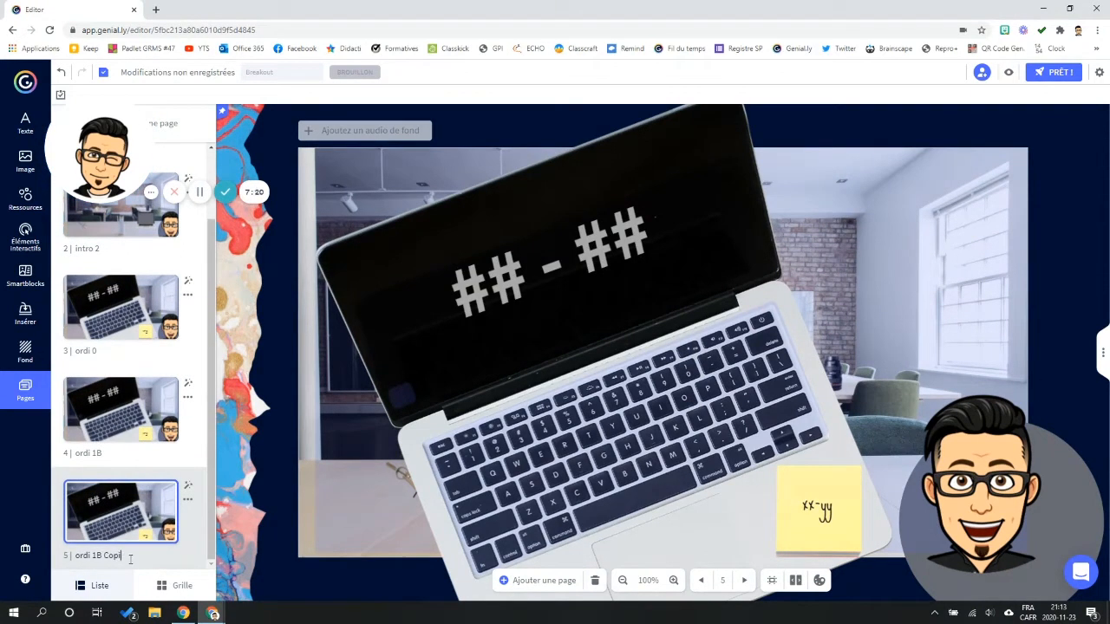
key(BackSpace)
key(BackSpace)
key(BackSpace)
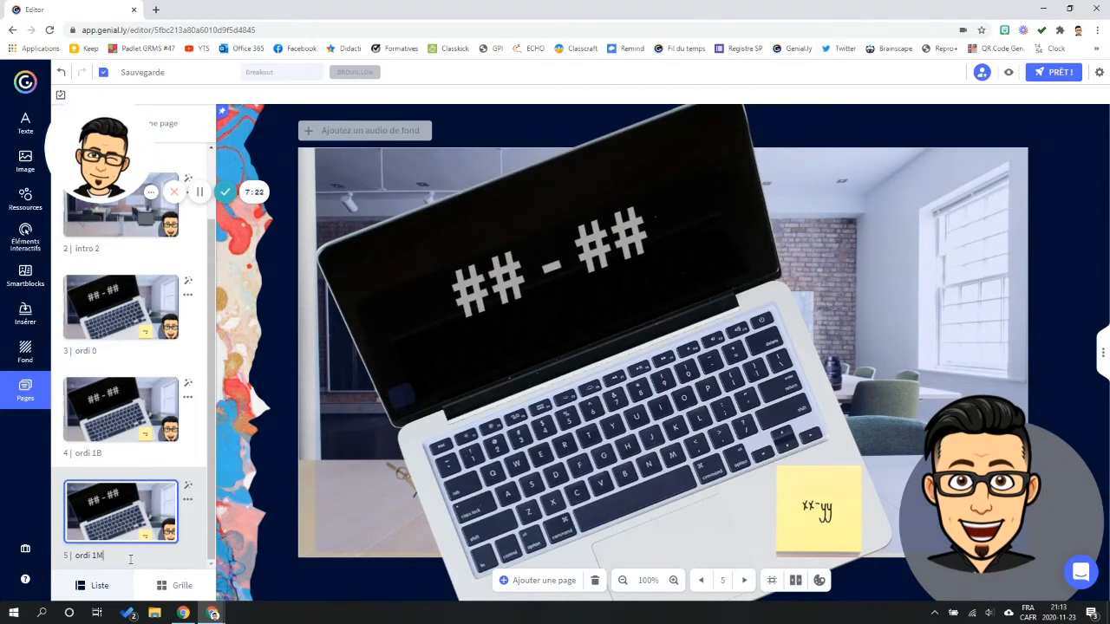
mouse_move(118, 427)
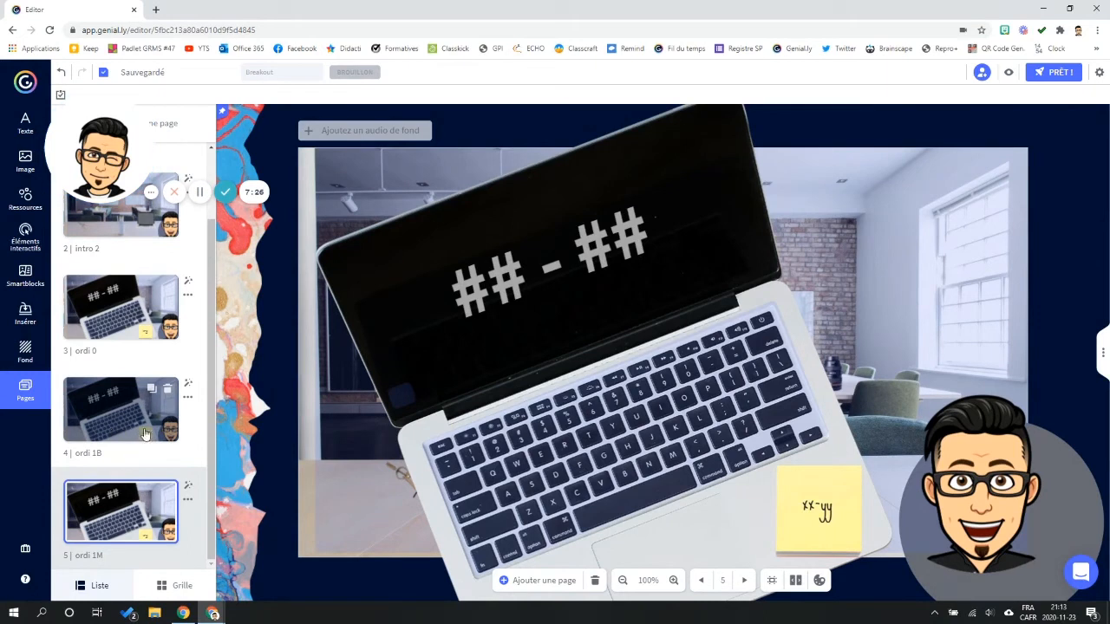
- On page "ordi 0", link the small invisible zone over the 0 key to page "ordi 1B"
click(119, 308)
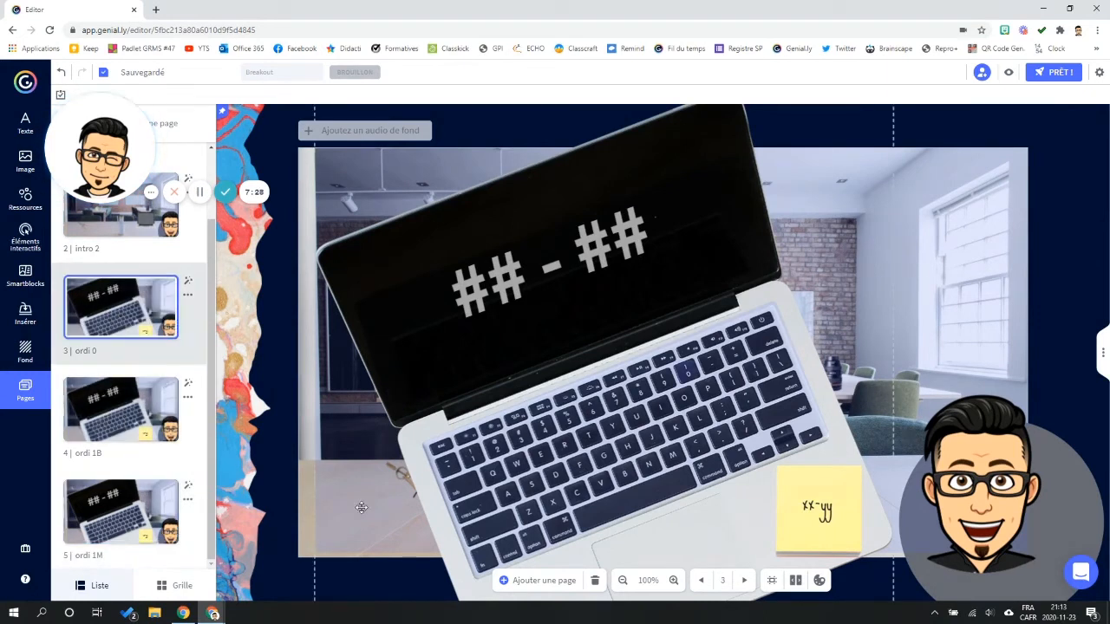
click(688, 371)
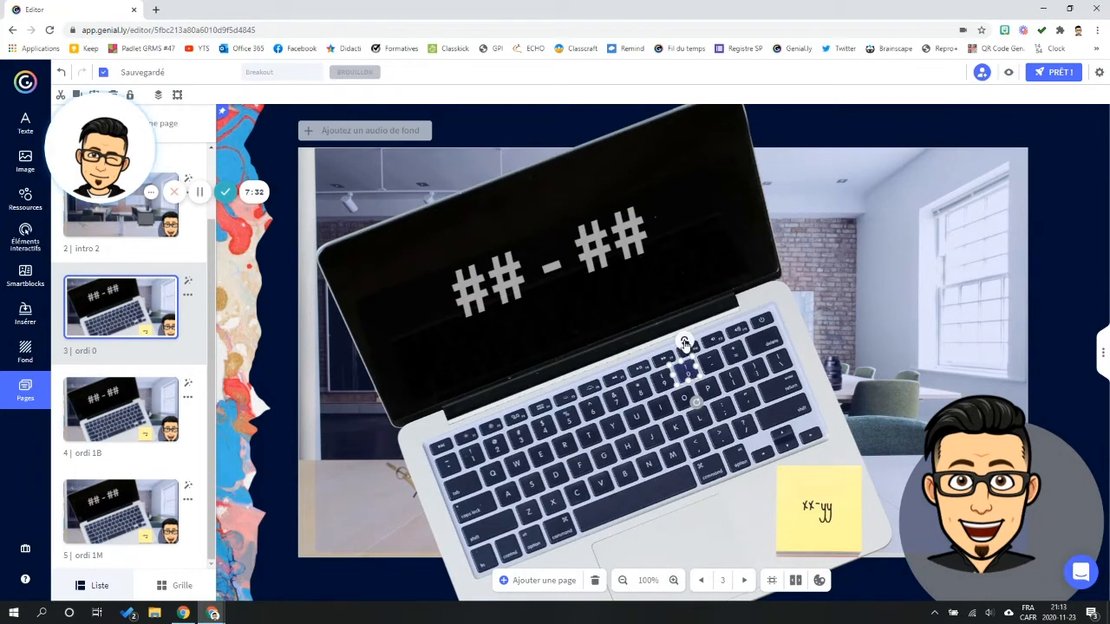
click(685, 343)
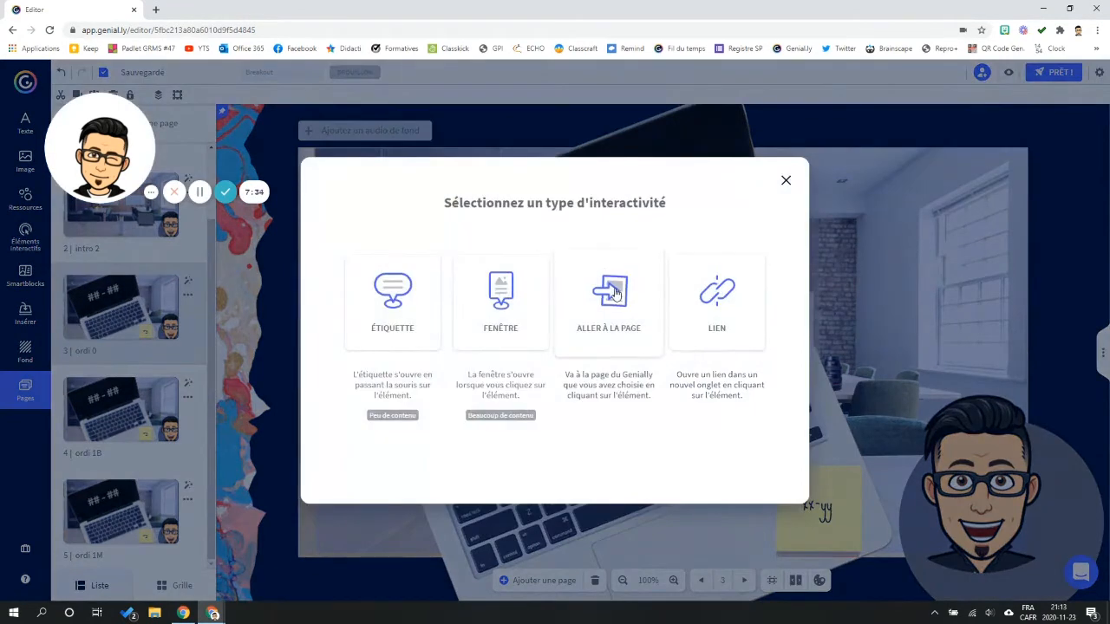
click(615, 293)
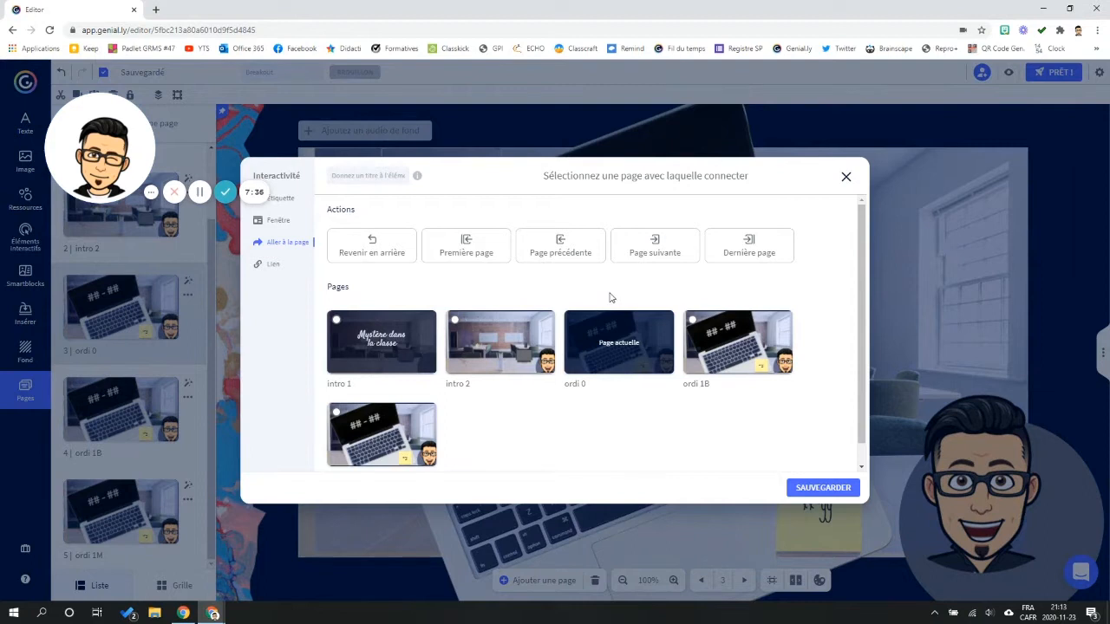
click(736, 351)
click(822, 488)
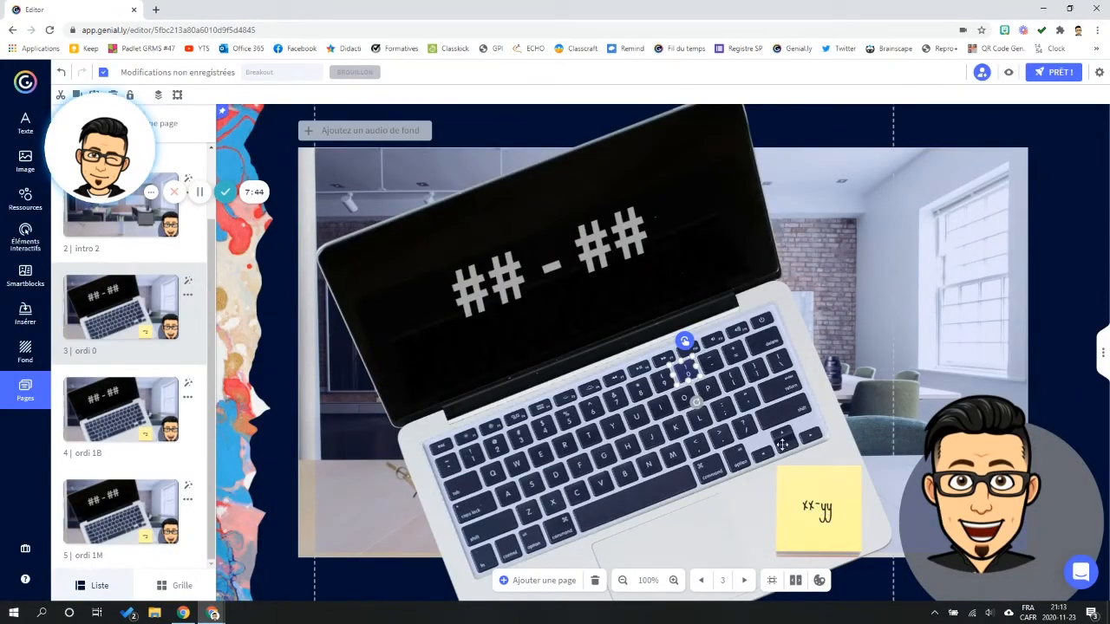
- Link the large invisible zone covering the keyboard to page "ordi 1M"
click(592, 446)
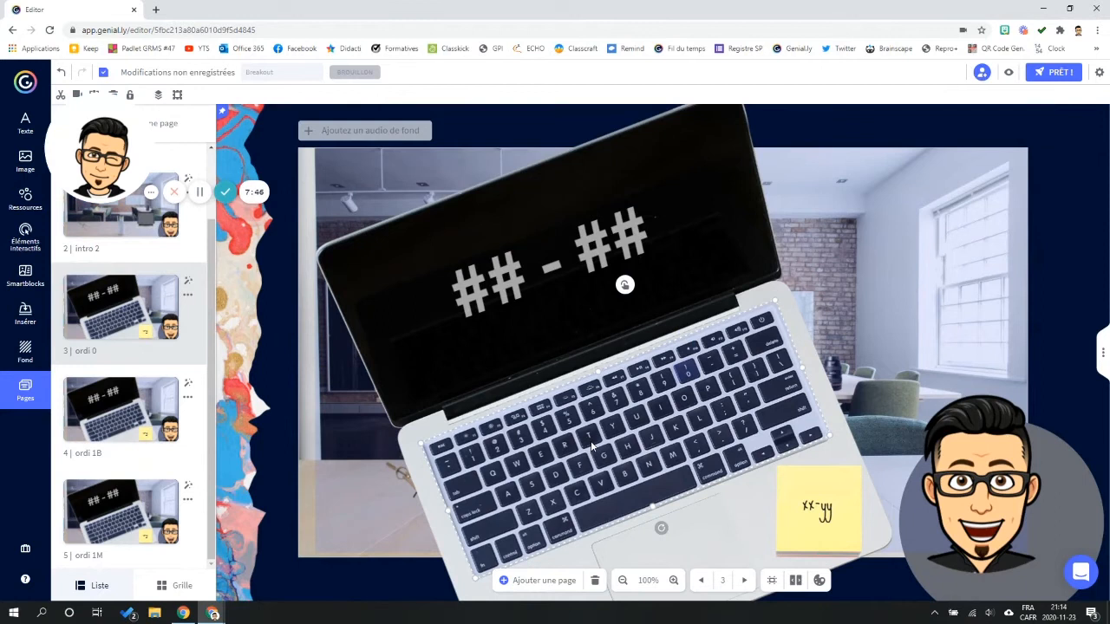
click(624, 286)
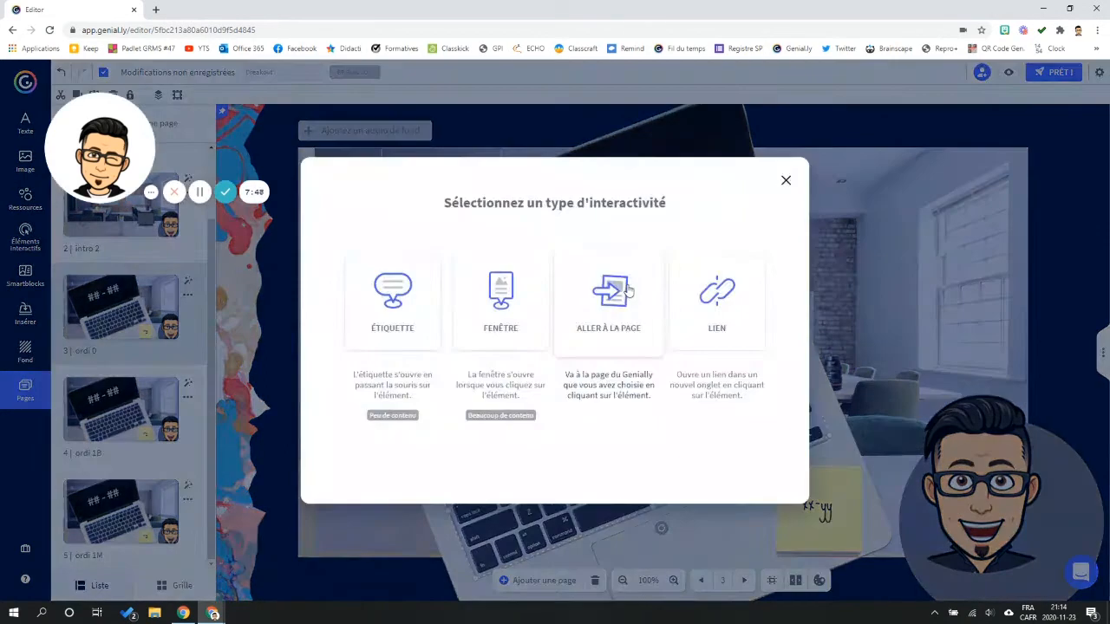
click(616, 296)
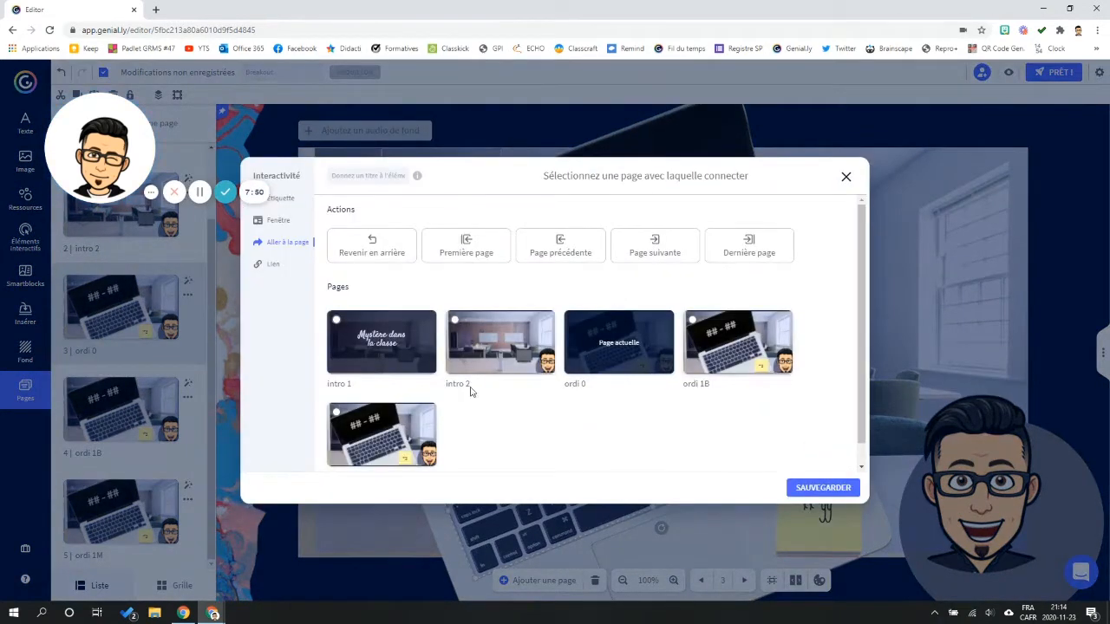
scroll(386, 429, down, 1)
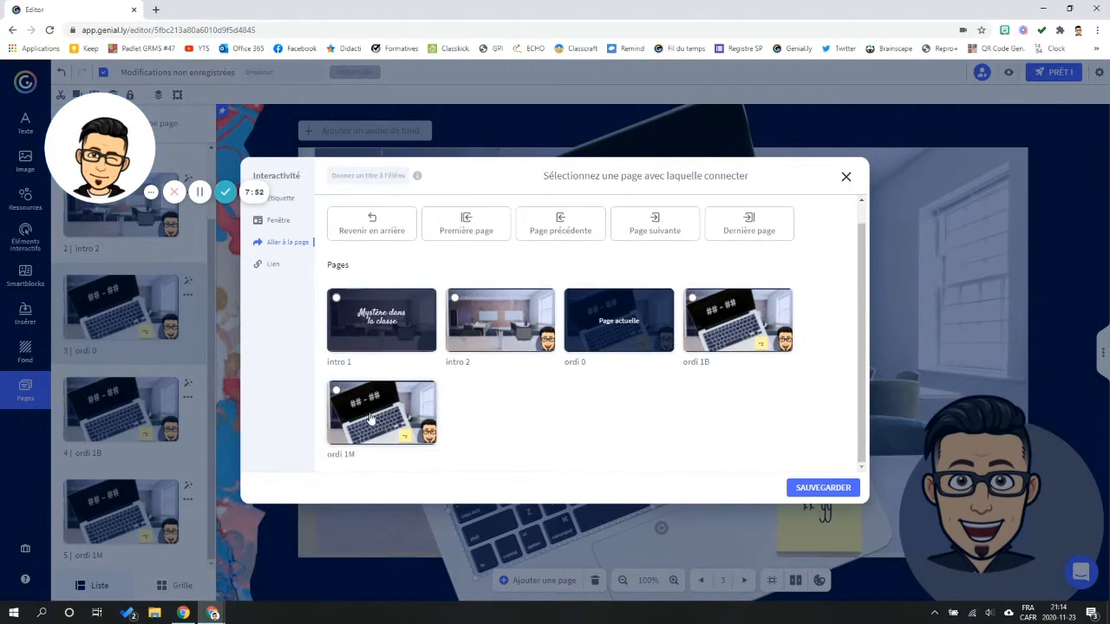
click(367, 409)
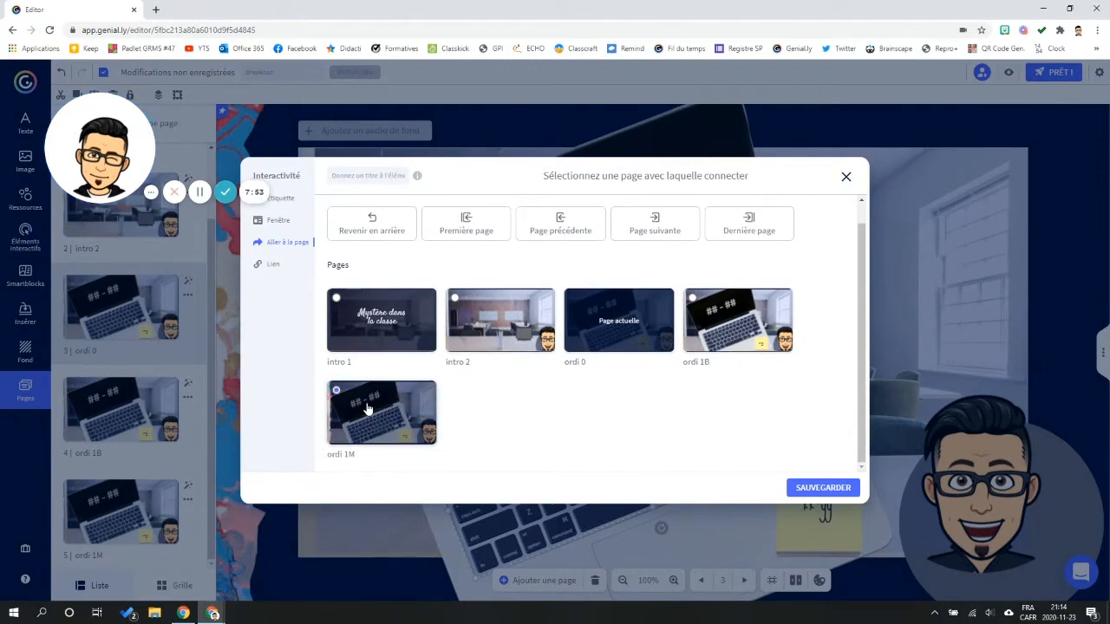
click(824, 487)
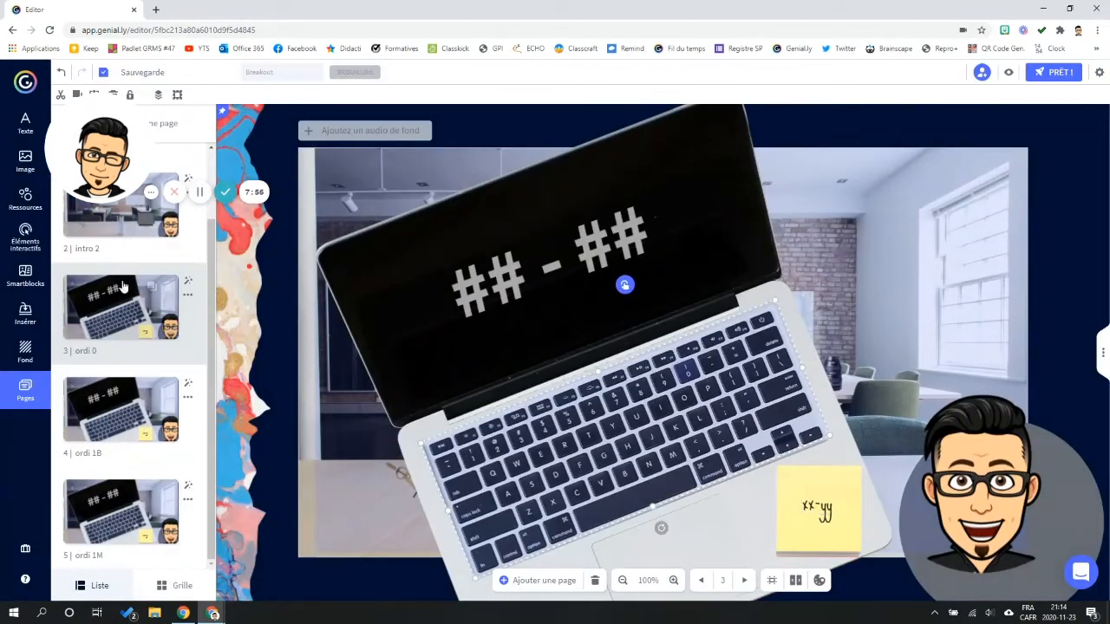
- Clear the whole "## - ##" code text from the laptop screen on page "ordi 0"
click(520, 272)
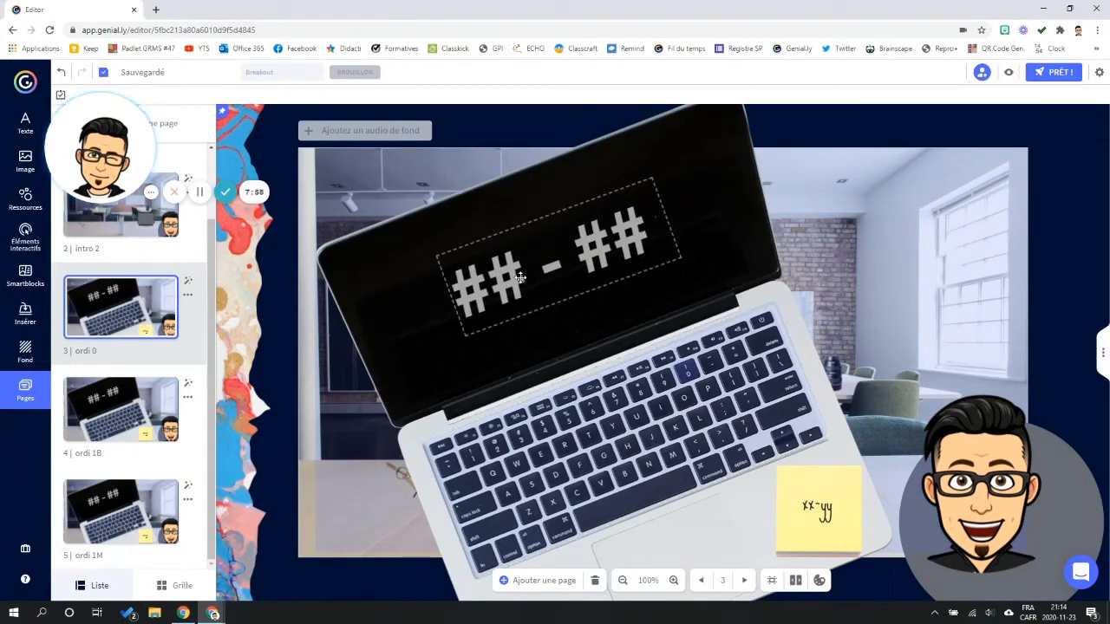
click(652, 245)
drag(649, 236, 450, 310)
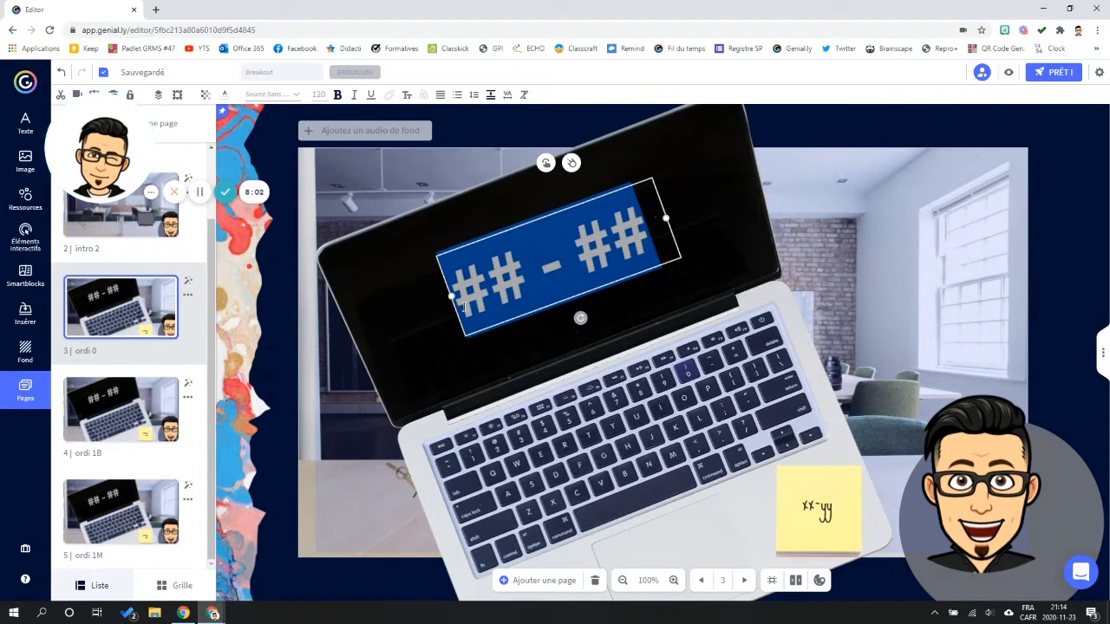
key(BackSpace)
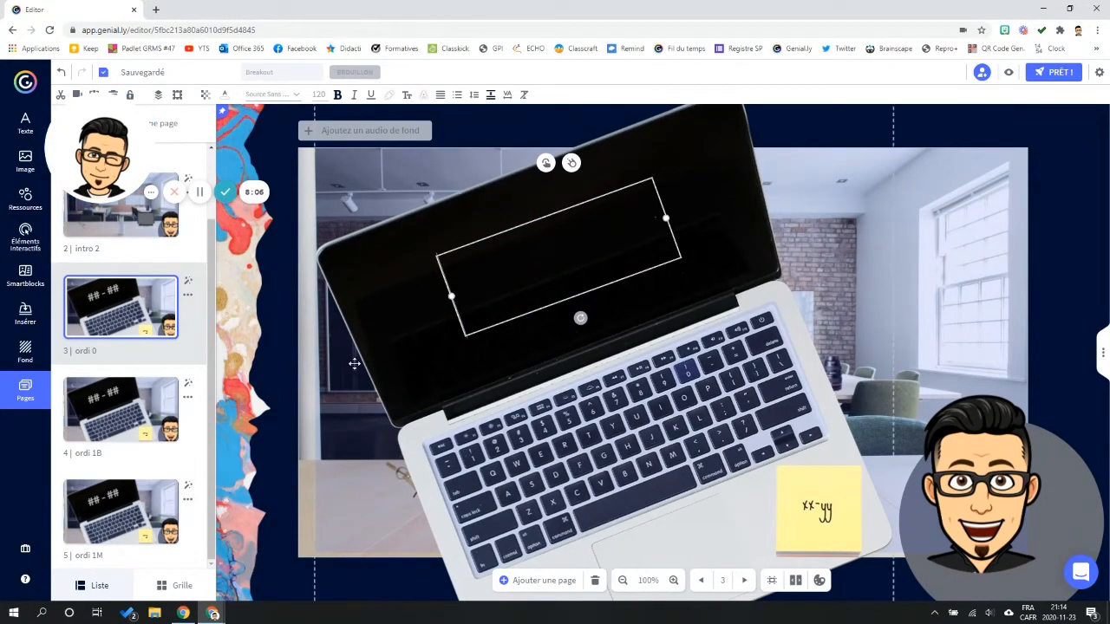
- On page "ordi 1B", shorten the laptop screen's code text to a single "#"
click(109, 423)
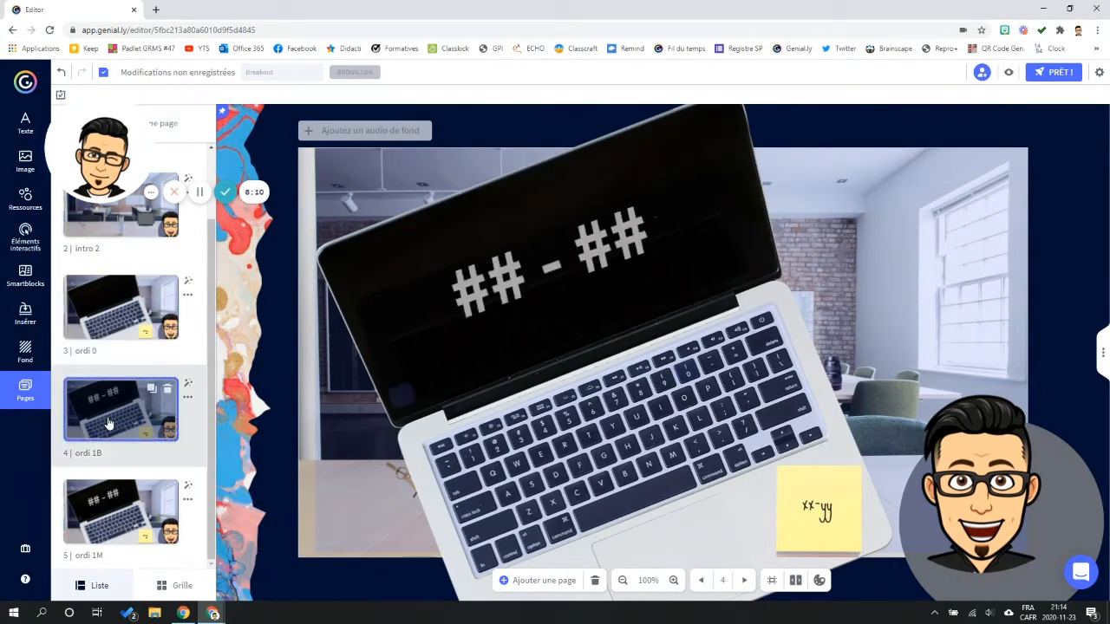
click(610, 243)
drag(657, 229, 507, 280)
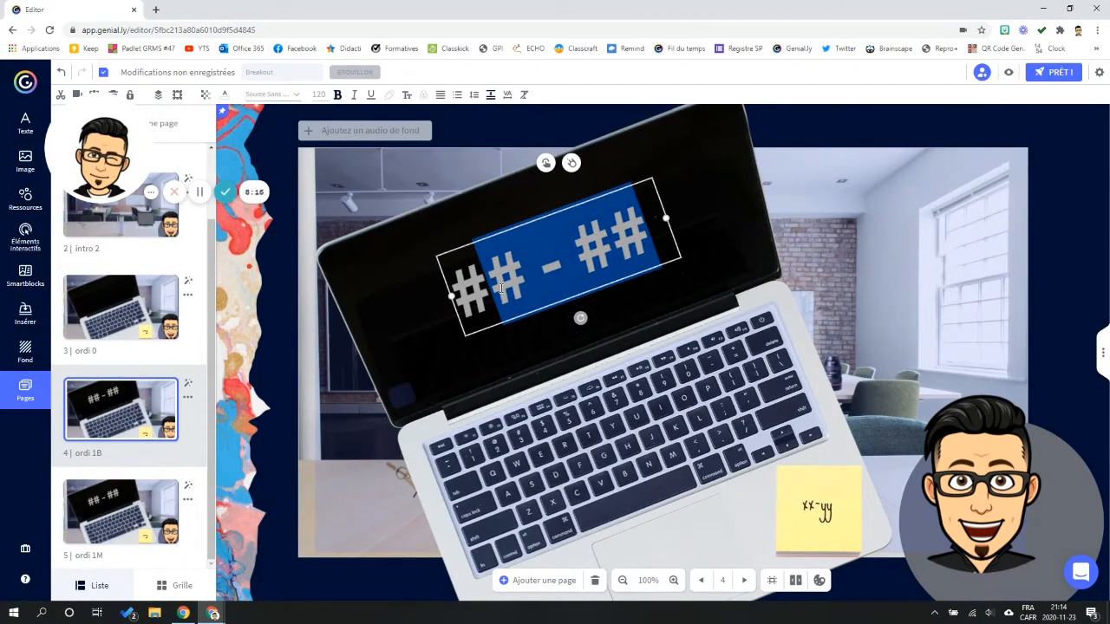
key(BackSpace)
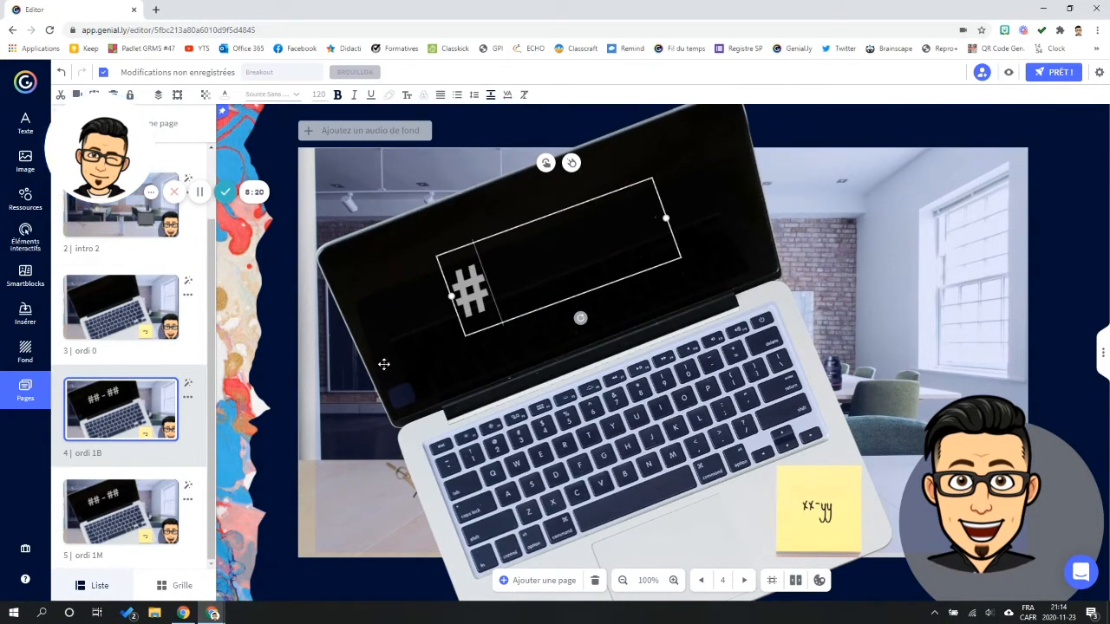
- Duplicate the page "ordi 1M" with its full "## - ##" code text
click(139, 513)
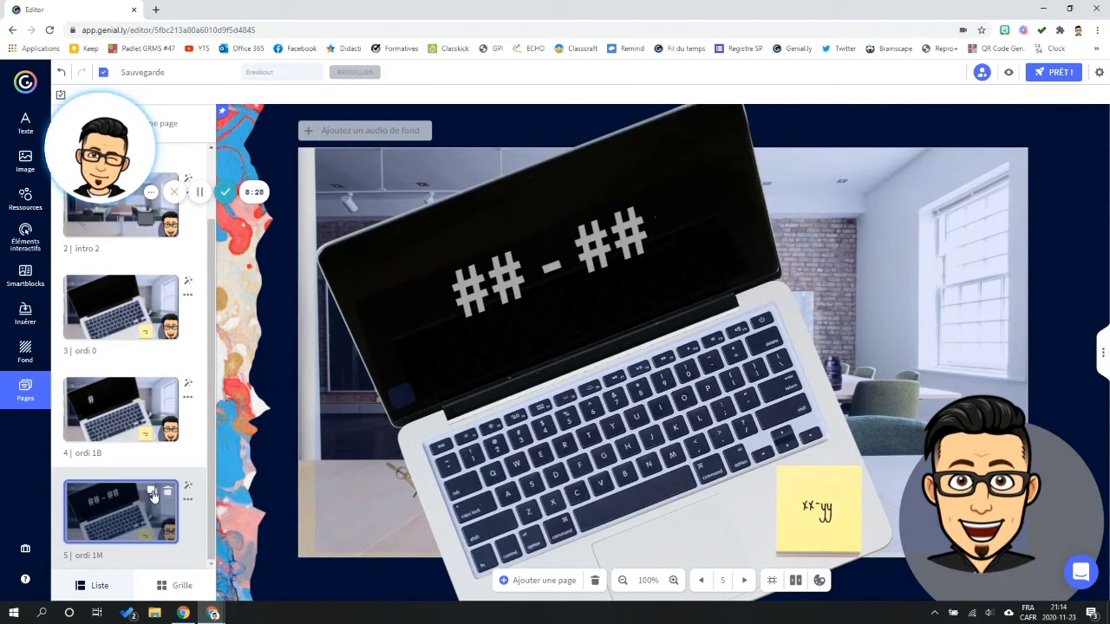
click(151, 492)
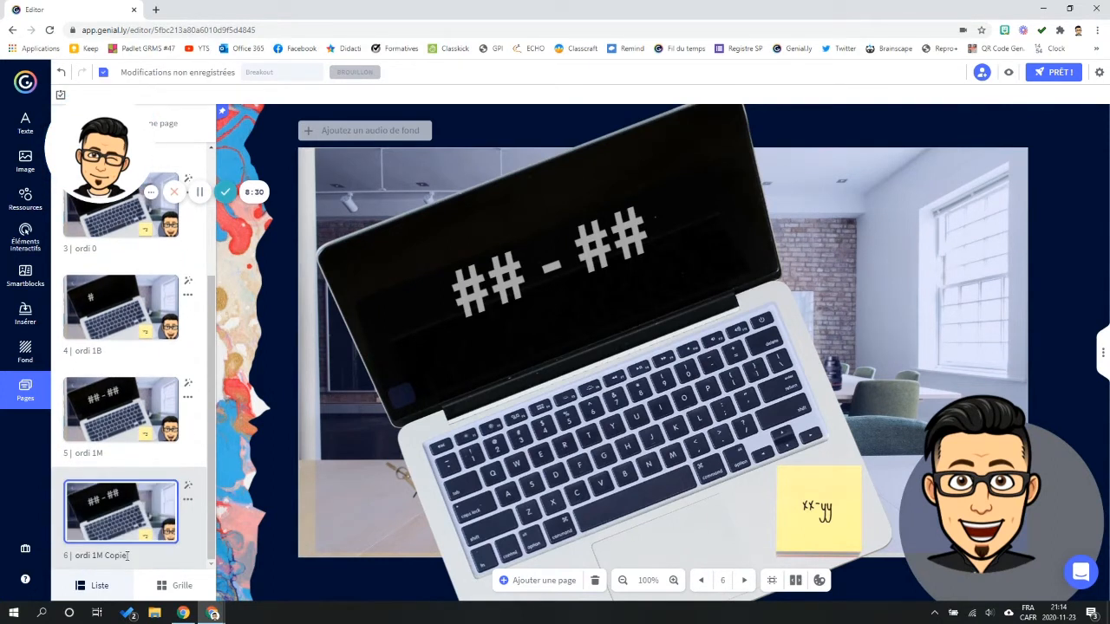
- On page "ordi 1M", shorten the code text to a single "#" and delete the small invisible zone in the laptop screen's lower-left corner
click(113, 438)
click(607, 269)
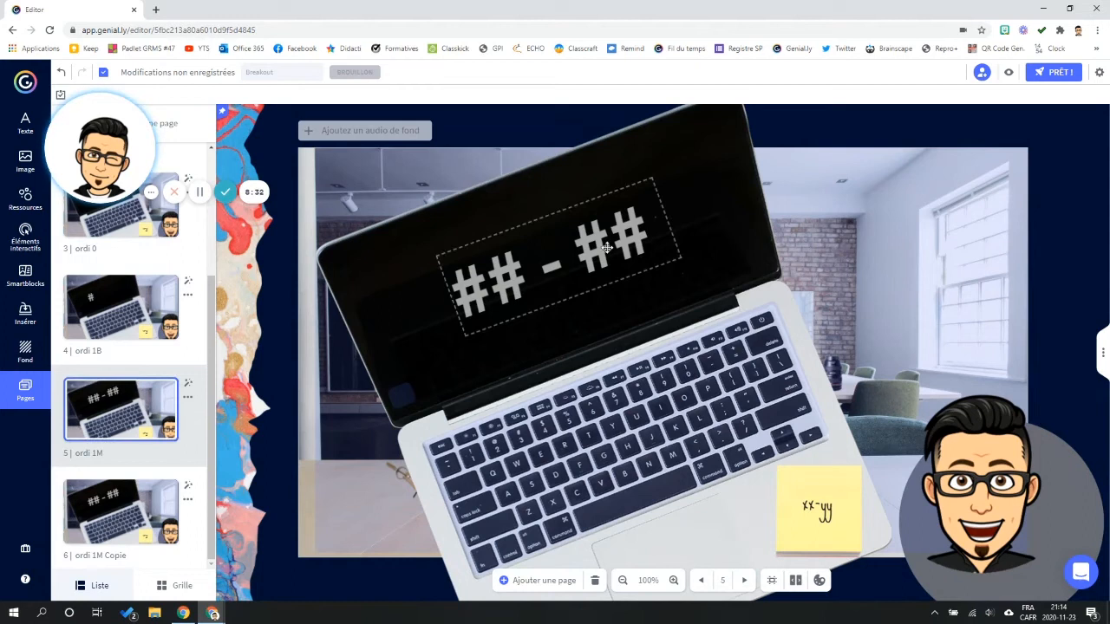
drag(647, 233, 494, 280)
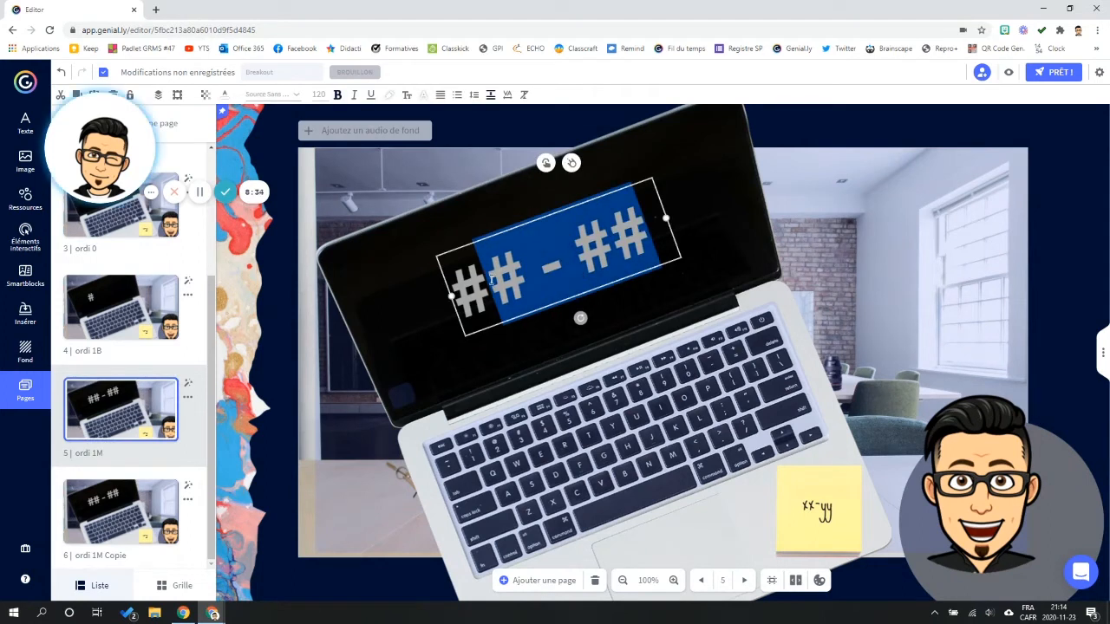
key(BackSpace)
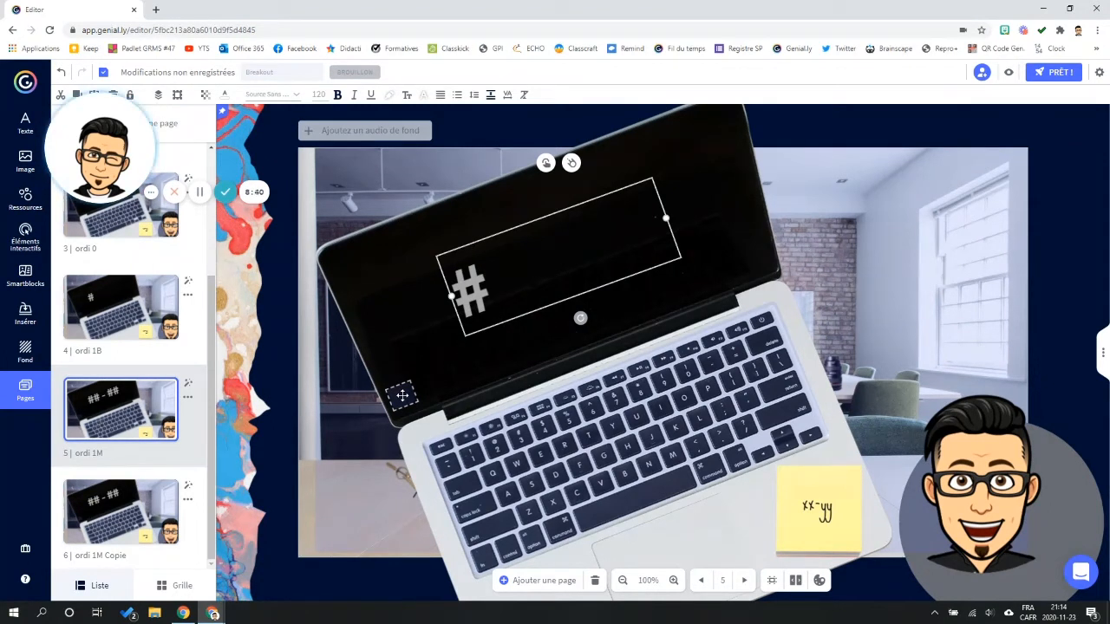
click(402, 395)
key(Delete)
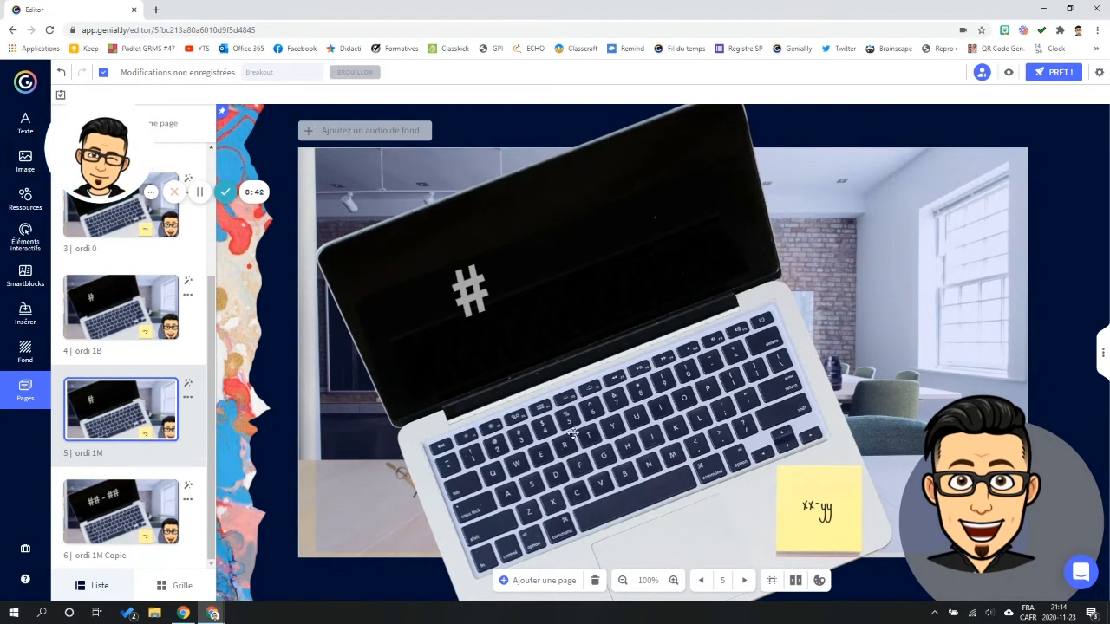
scroll(154, 395, up, 2)
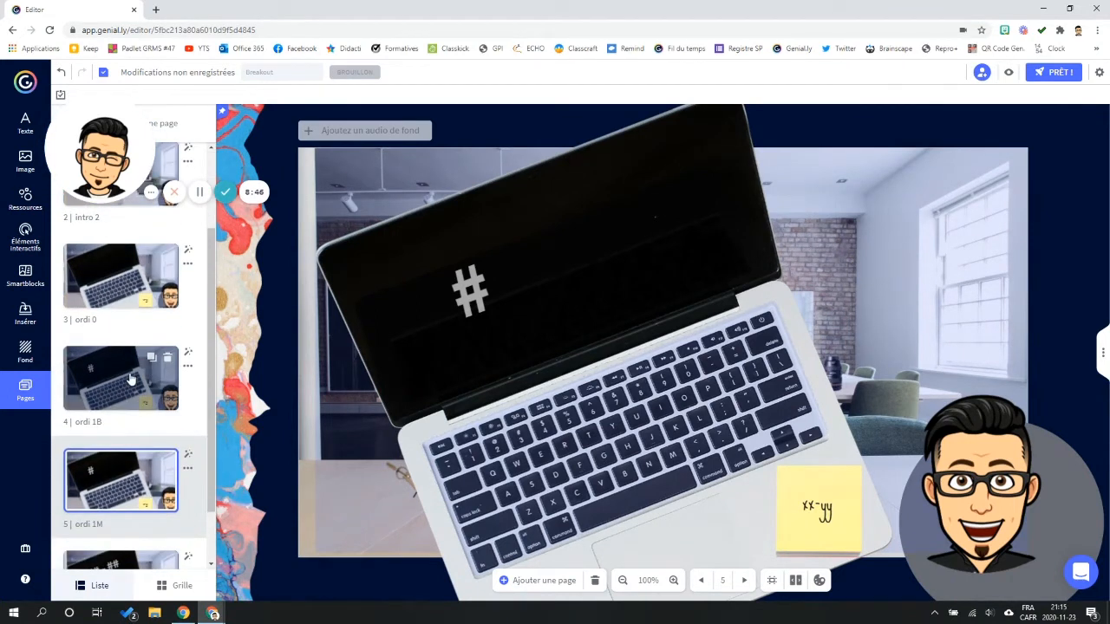
click(157, 395)
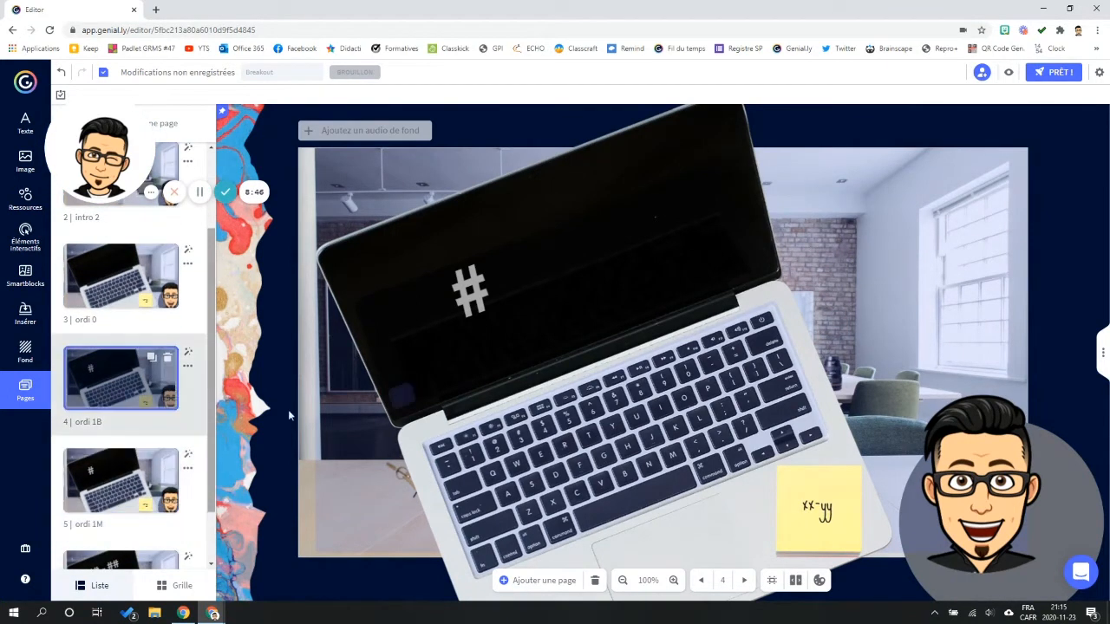
click(123, 287)
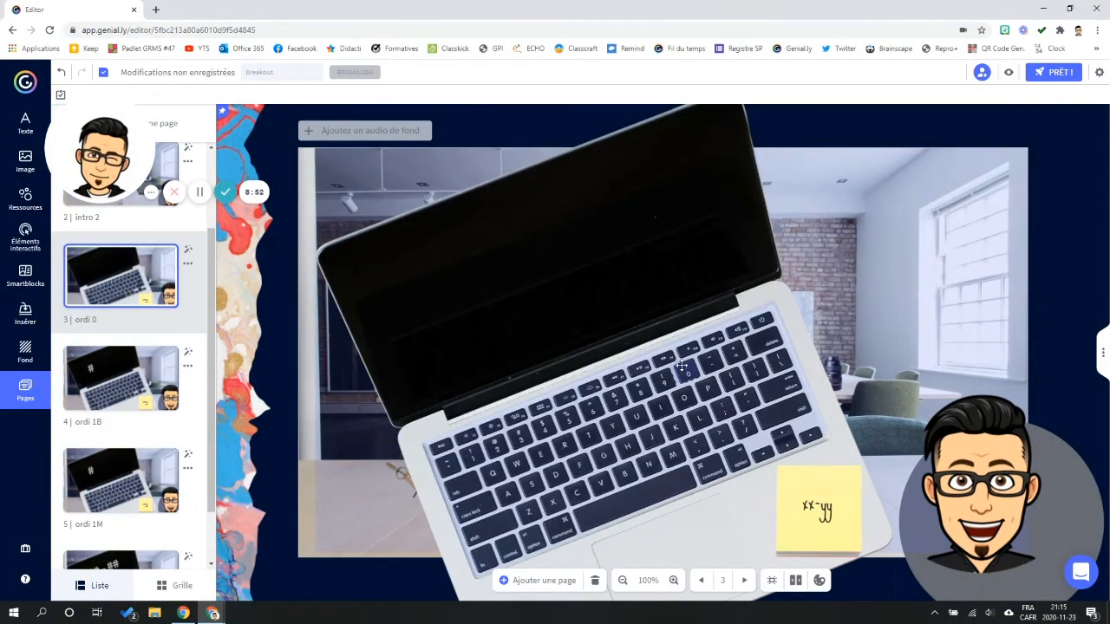
click(152, 382)
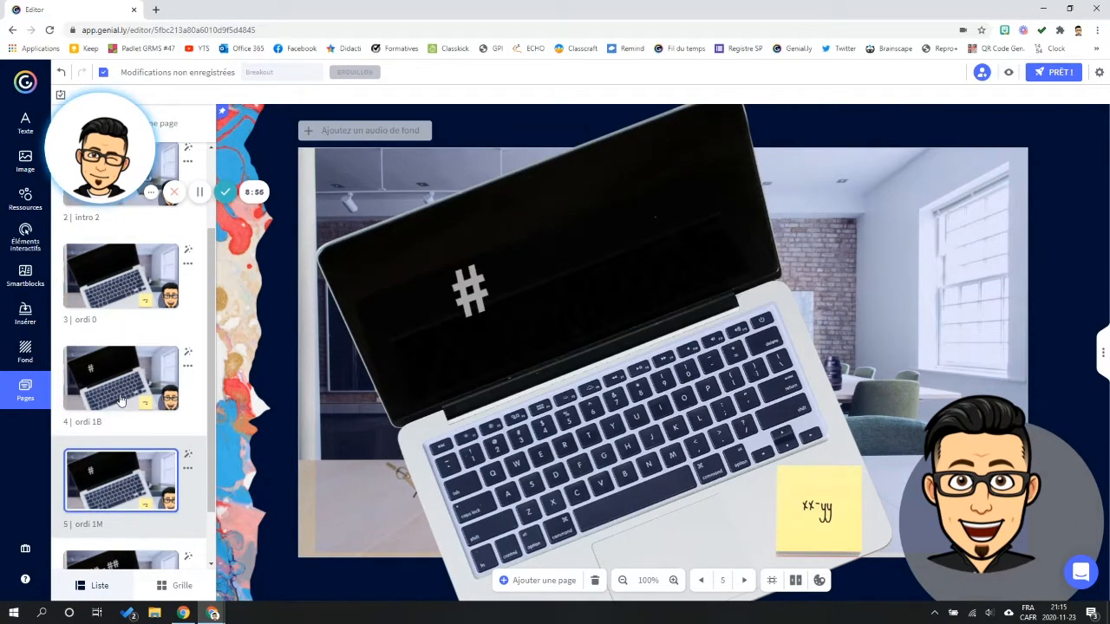
- On page "ordi 1B", move the small invisible zone from the laptop screen's lower-left corner onto the keyboard's 4 key
key(Up)
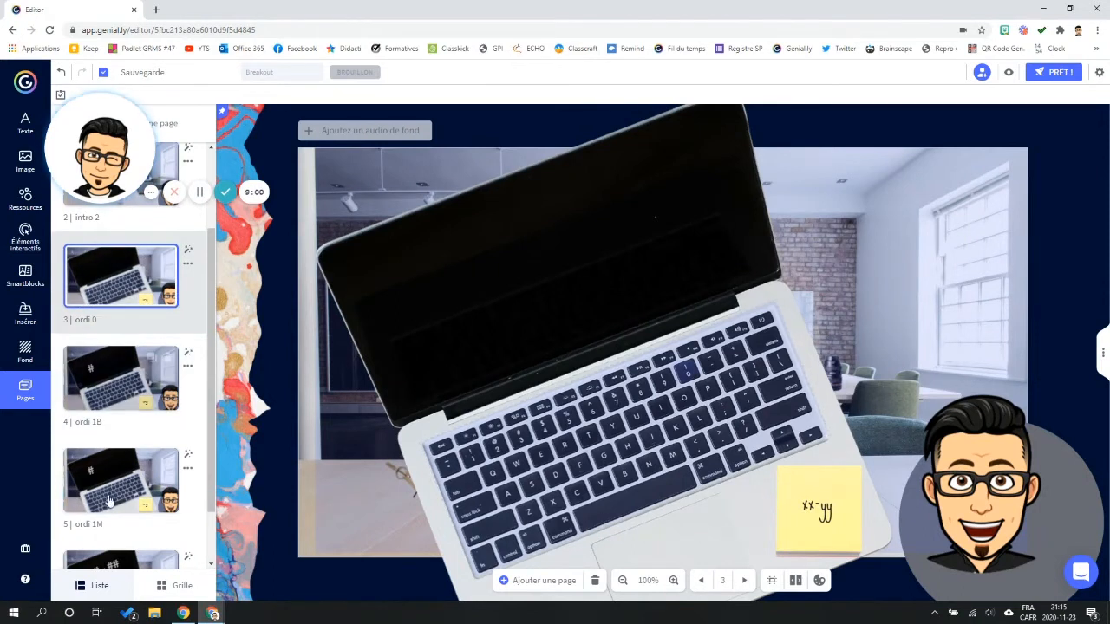
scroll(121, 490, down, 1)
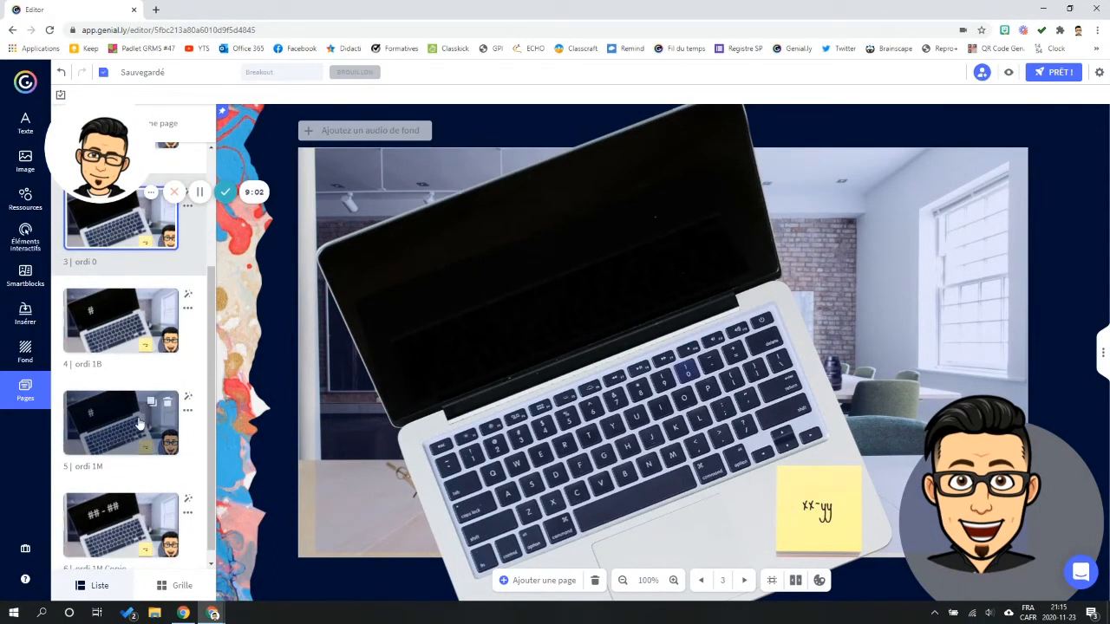
click(134, 331)
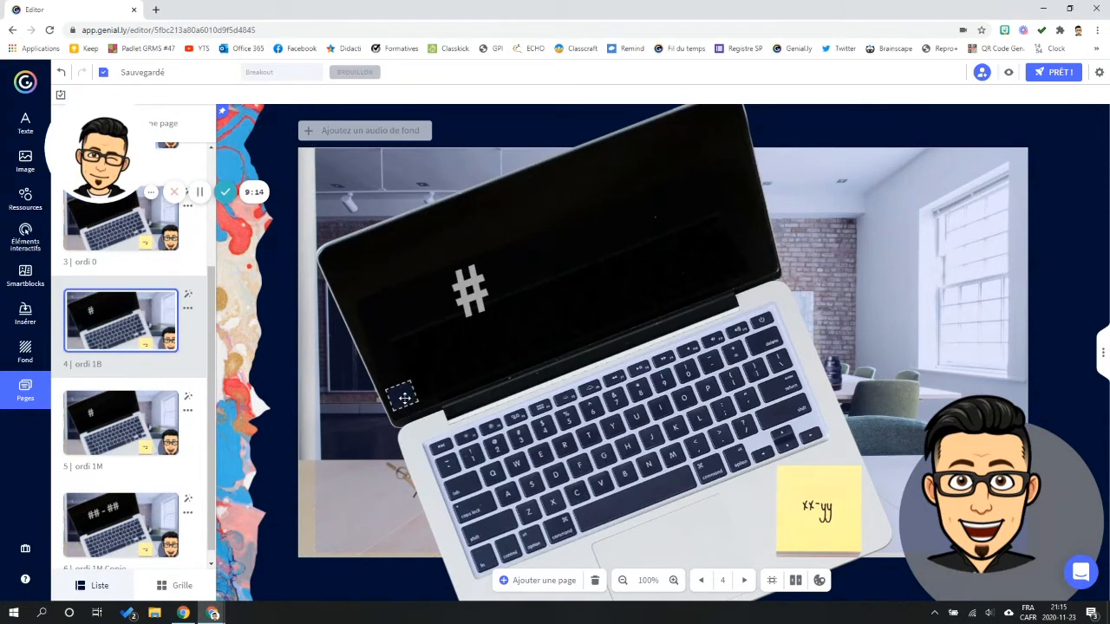
drag(407, 398, 547, 431)
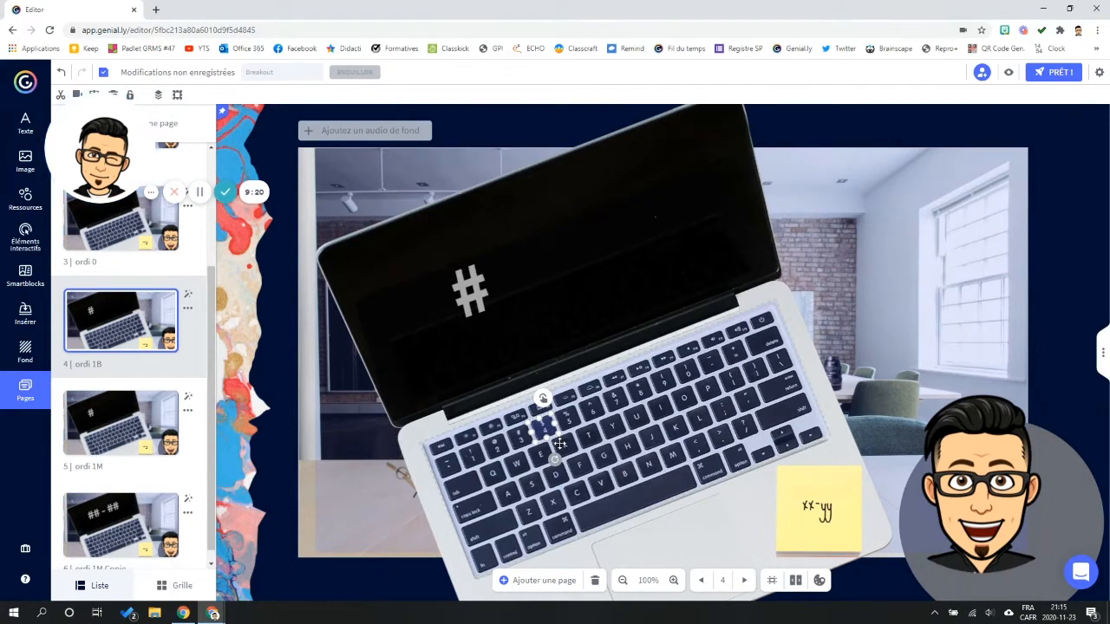
click(618, 438)
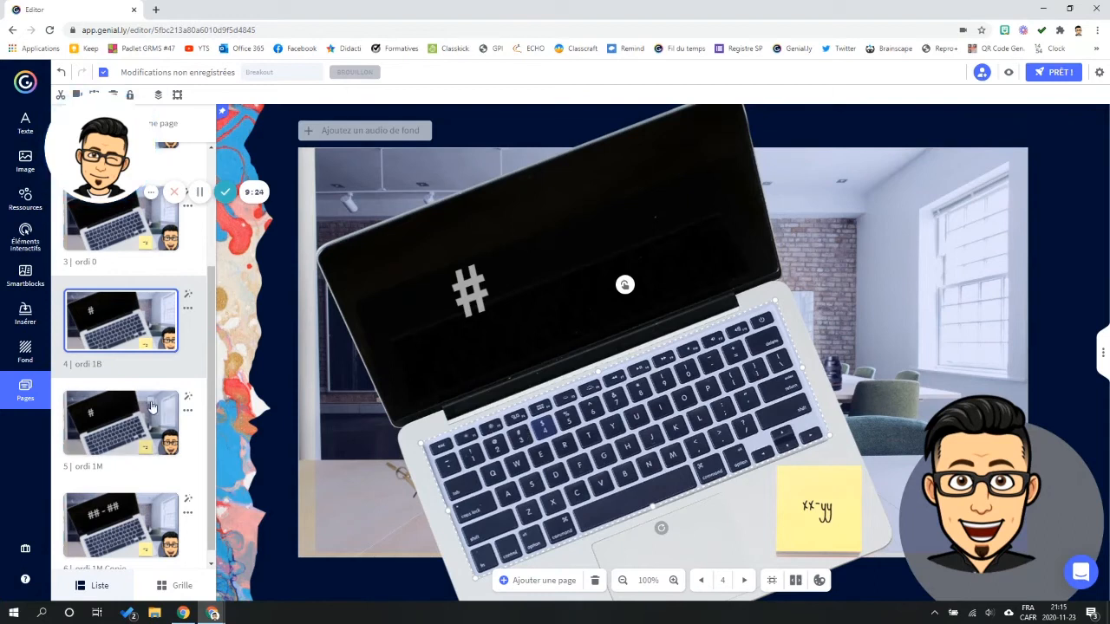
- Duplicate the "ordi 1M Copie" page with the full "## - ##" code repeatedly until the project has 12 pages
scroll(130, 444, down, 1)
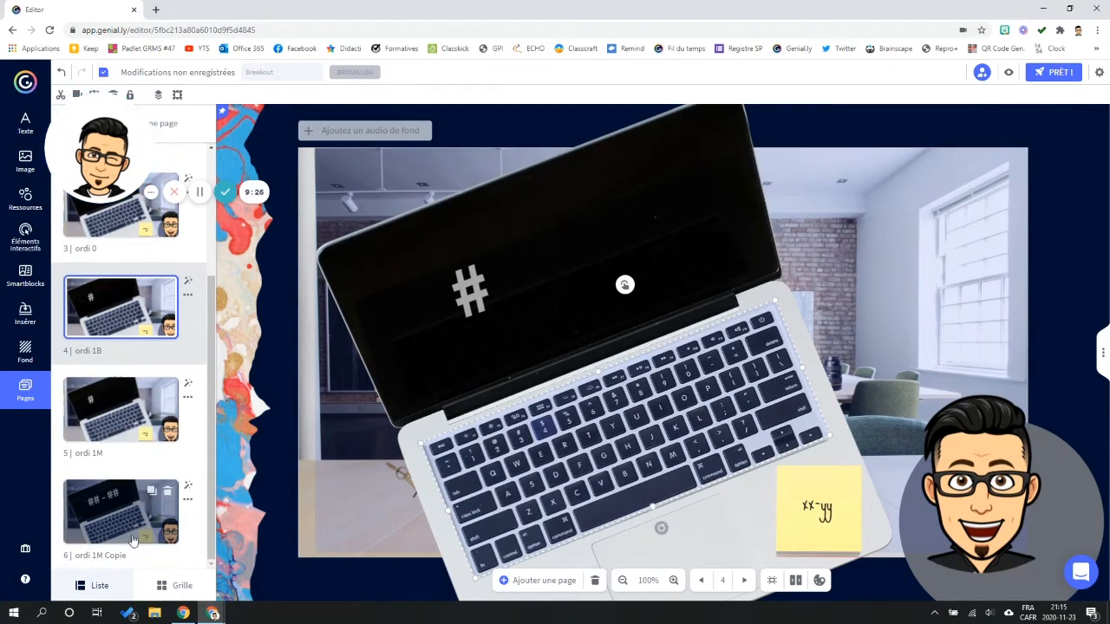
click(151, 492)
click(151, 388)
click(151, 388)
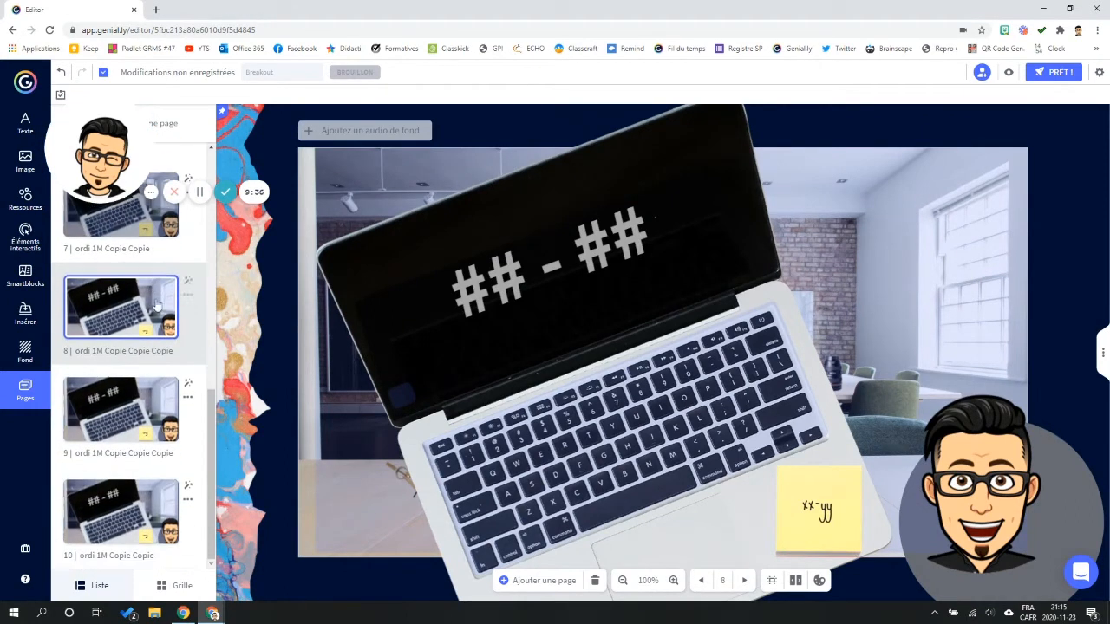
click(153, 289)
click(153, 288)
- Rename page 6 as "ordi 2B" and page 7 as "ordi 2M"
scroll(132, 345, up, 6)
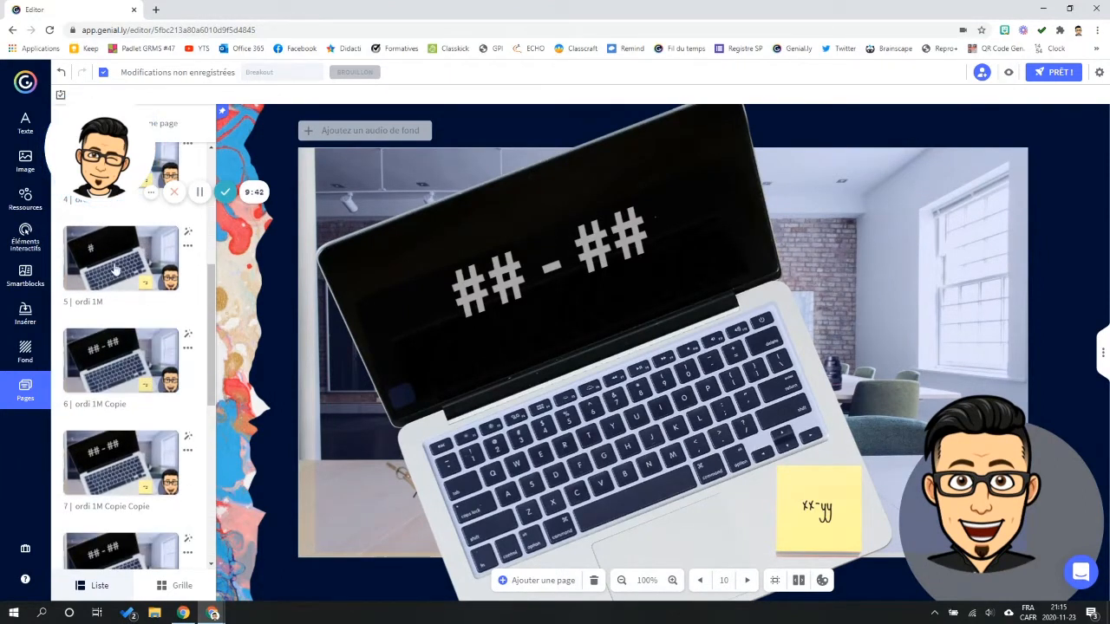
scroll(121, 281, up, 1)
scroll(121, 279, up, 3)
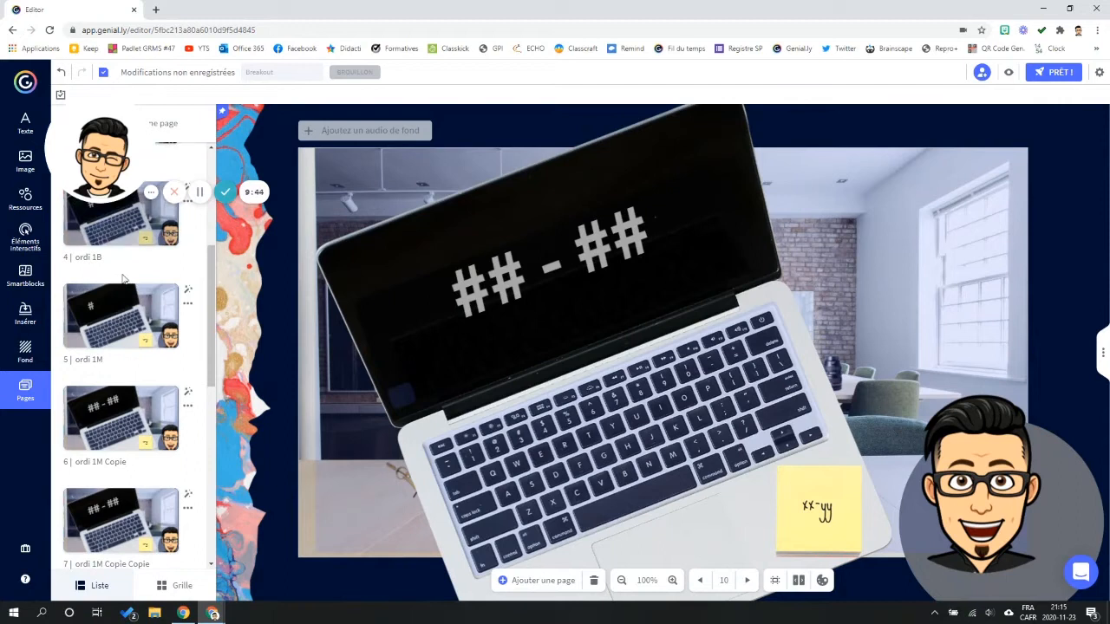
scroll(115, 358, down, 2)
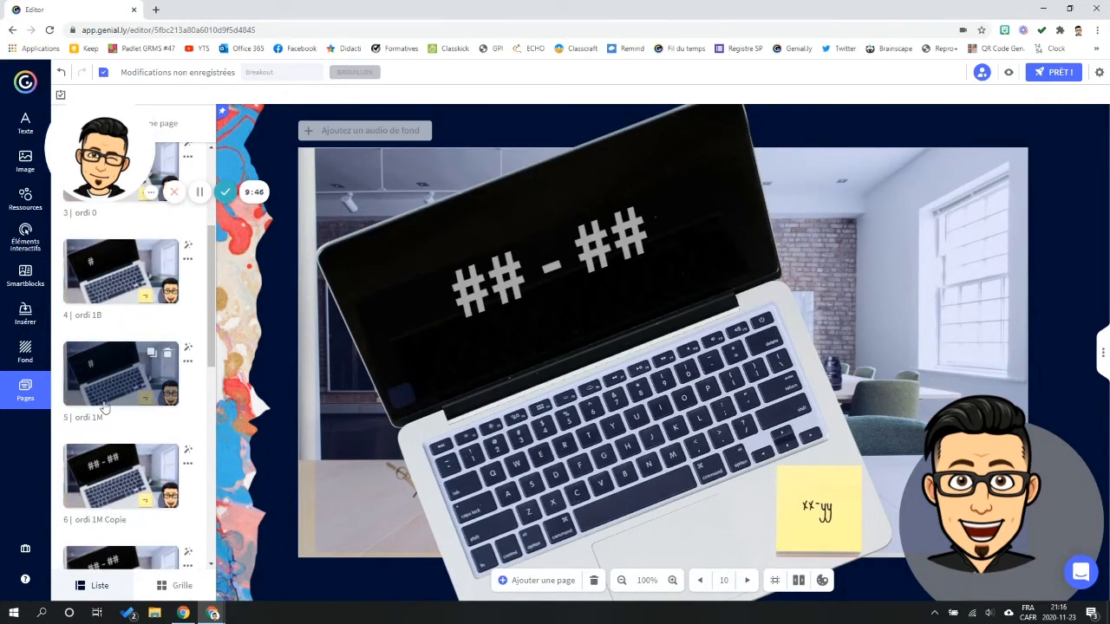
scroll(121, 452, down, 2)
drag(127, 462, 95, 466)
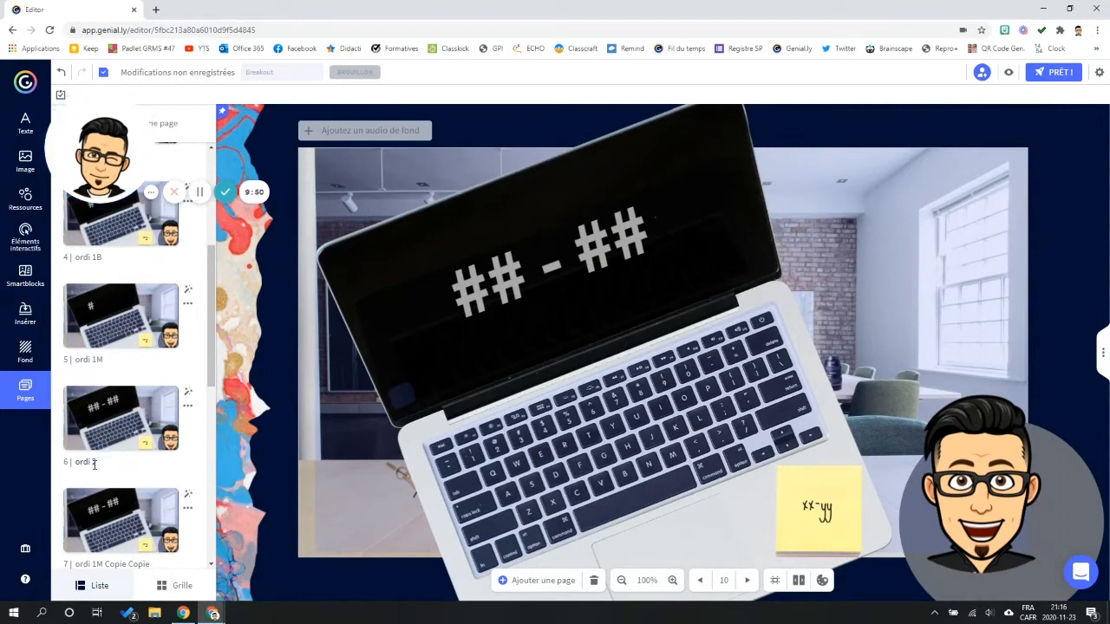
text(2B)
scroll(130, 473, down, 2)
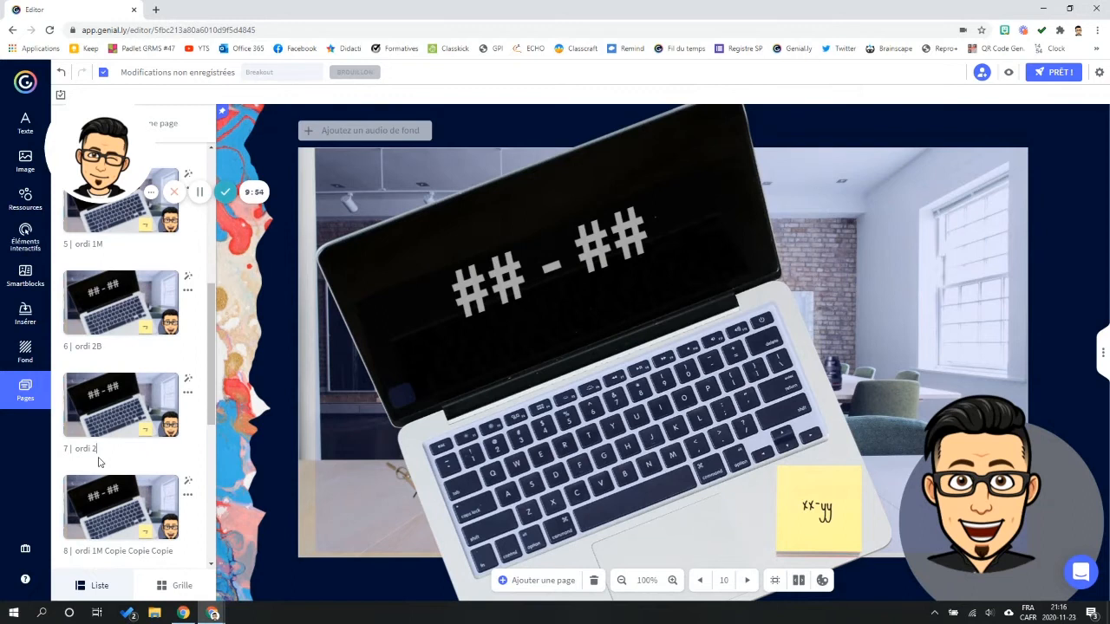
- Rename page 8 as "ordi 3B" and page 9 as "ordi 3M"
scroll(119, 449, down, 2)
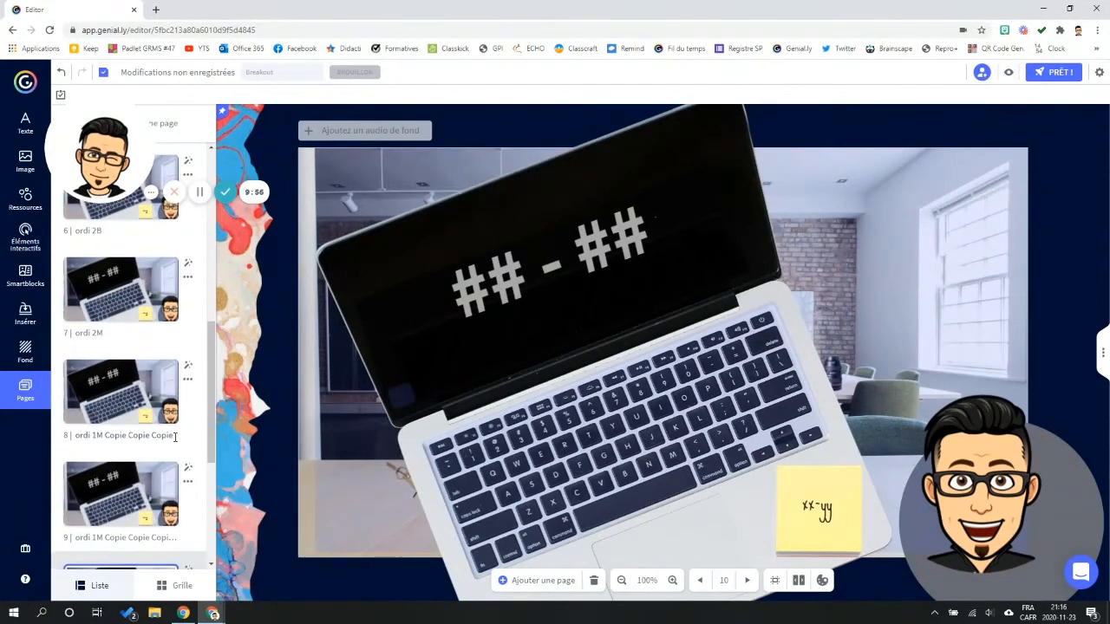
text(3B)
scroll(107, 440, down, 1)
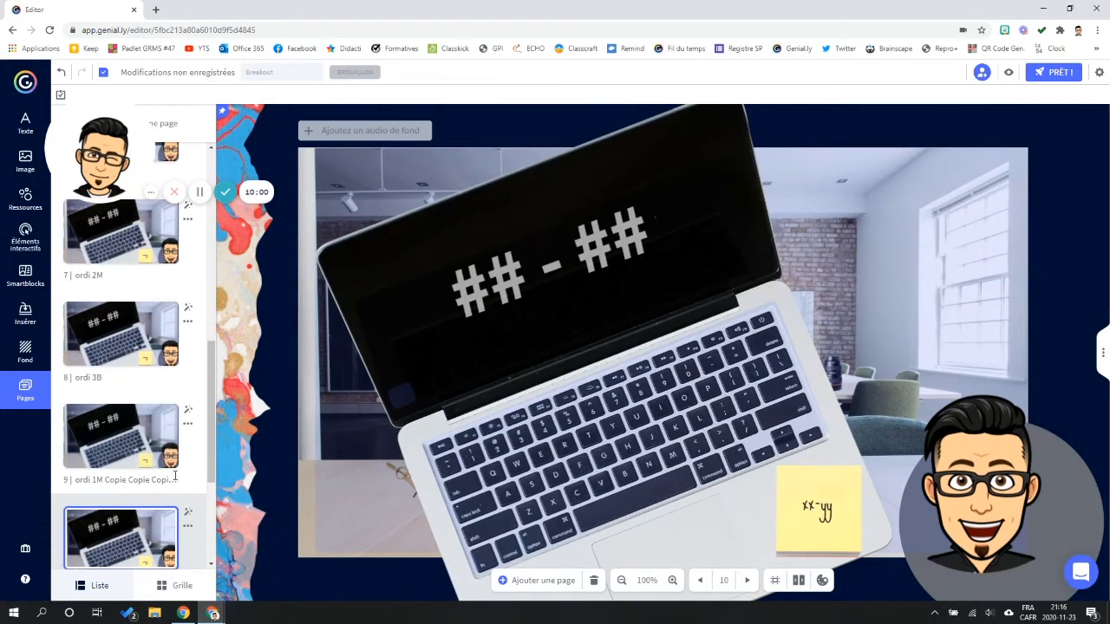
drag(116, 480, 226, 481)
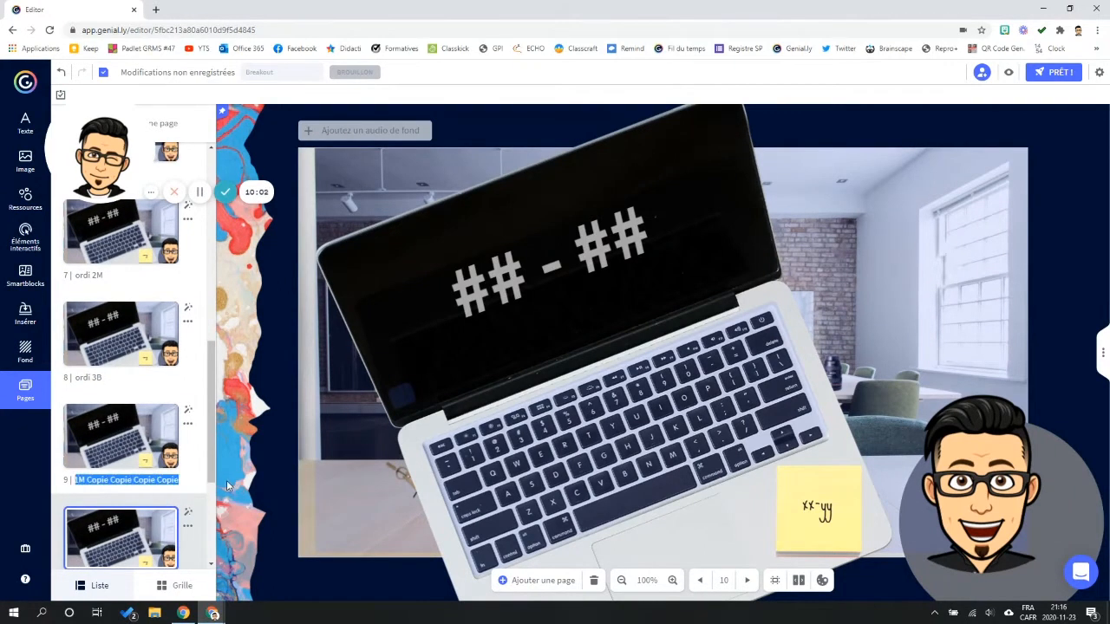
text(ordi 3M)
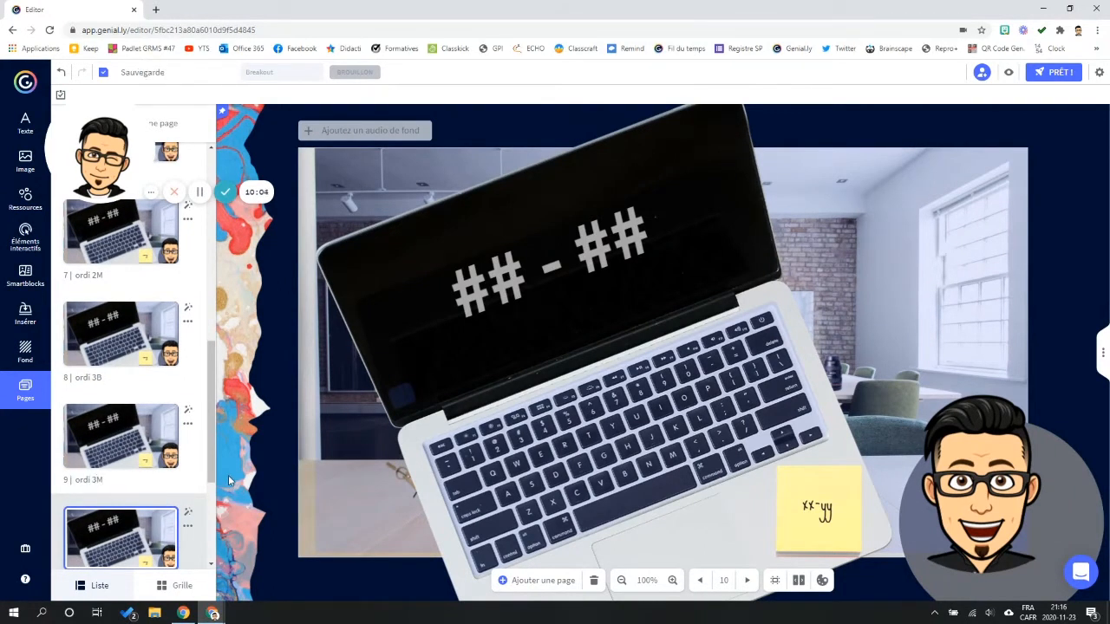
- Rename page 10 as "ordi 4B" and page 11 as "ordi 4M"
scroll(111, 450, down, 2)
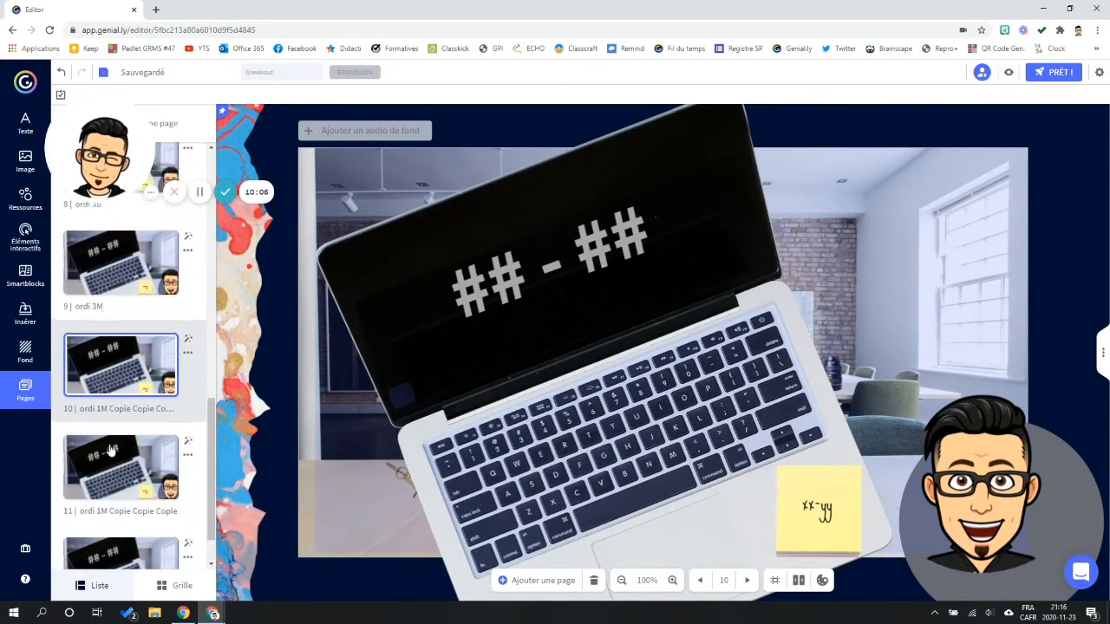
scroll(111, 449, up, 1)
drag(158, 466, 196, 471)
text(ordi 4B)
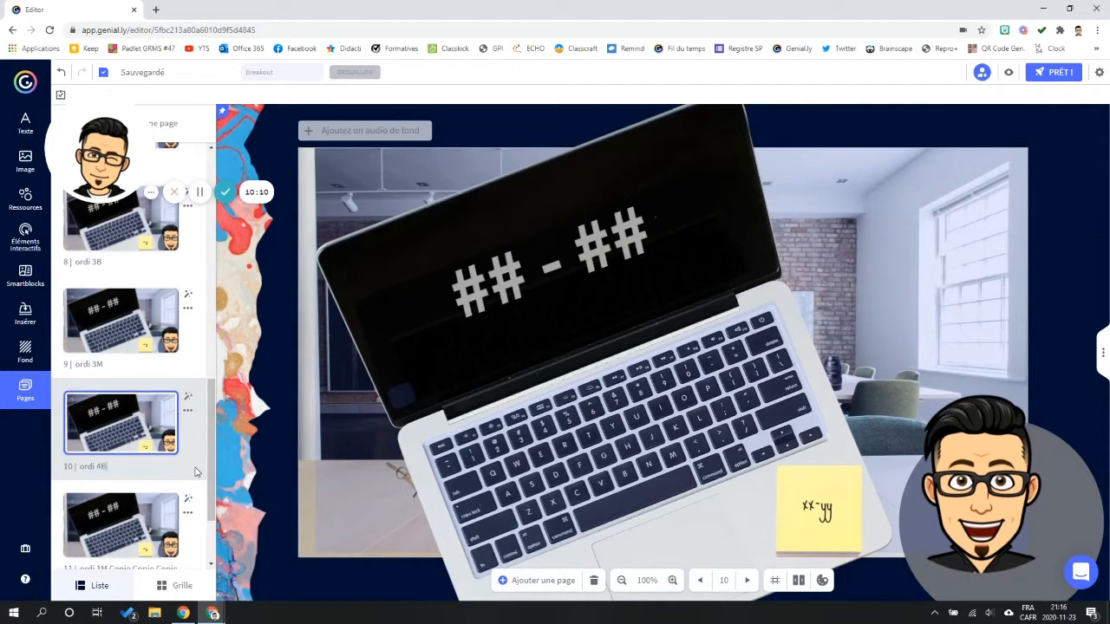
scroll(150, 469, down, 1)
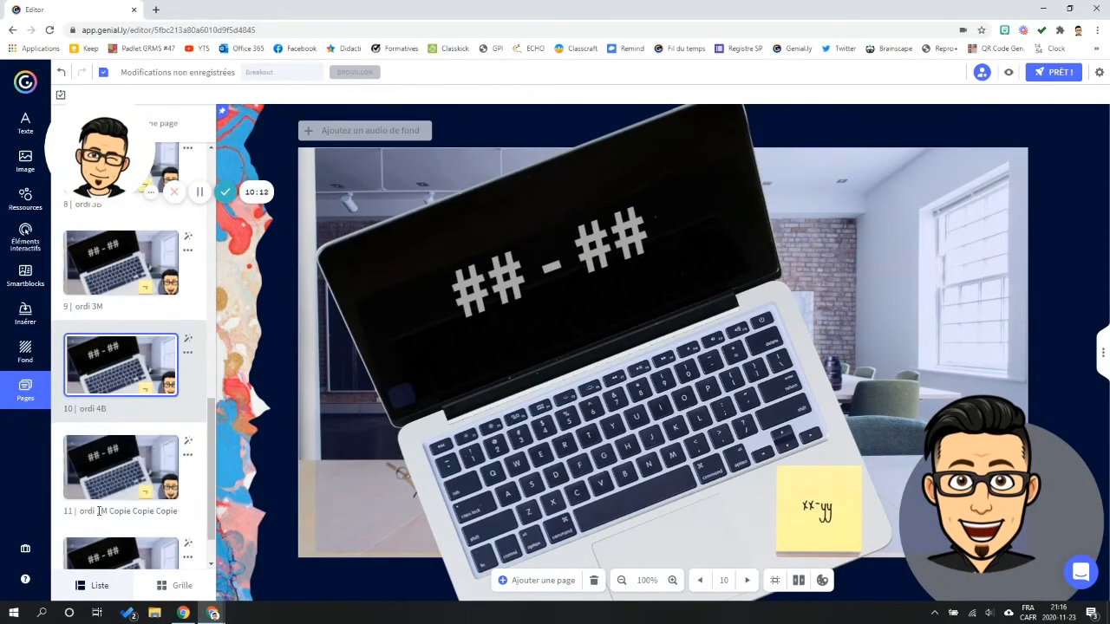
drag(123, 510, 227, 514)
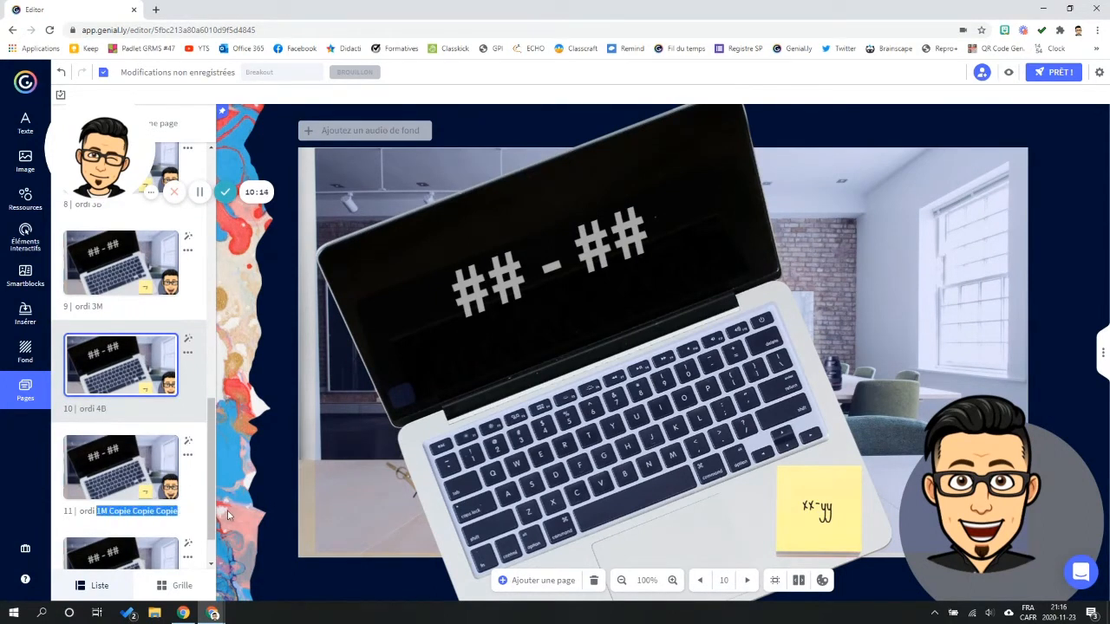
text(4M)
- Delete the surplus page 12, "ordi 1M Copie Copie"
scroll(169, 493, down, 1)
click(167, 494)
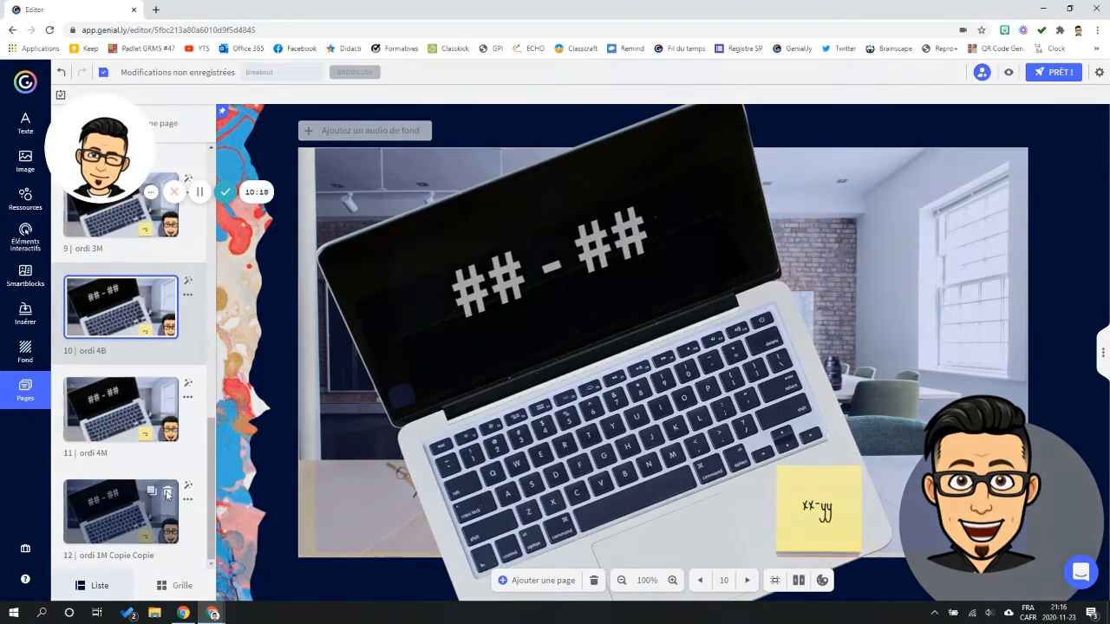
click(648, 394)
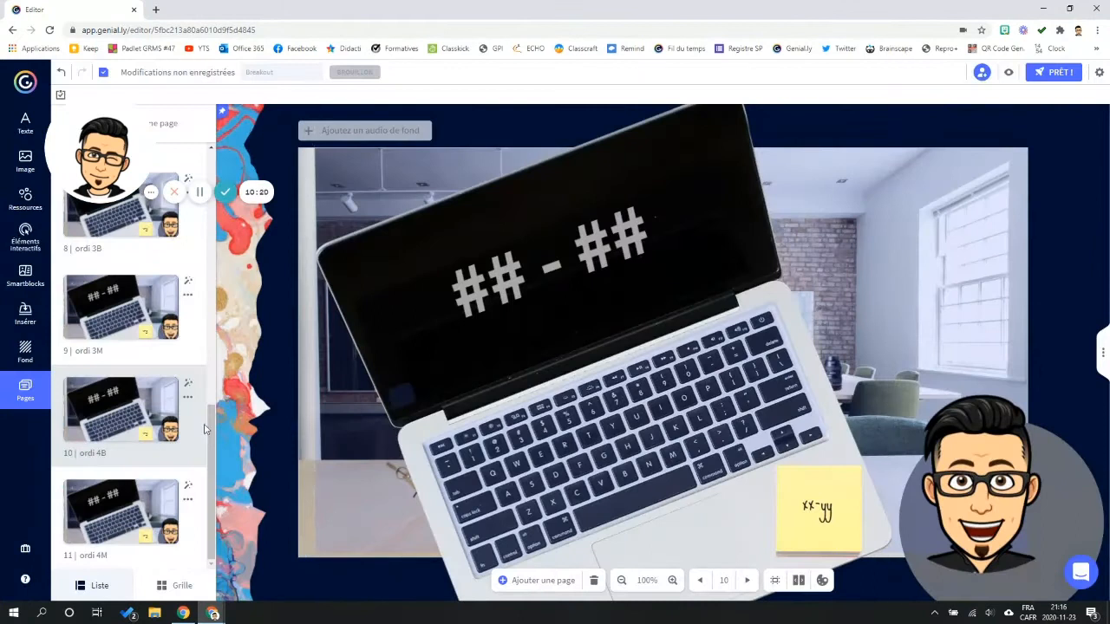
- On page "ordi 1B", link the small invisible zone over the 4 key to page "ordi 2B"
scroll(124, 475, up, 5)
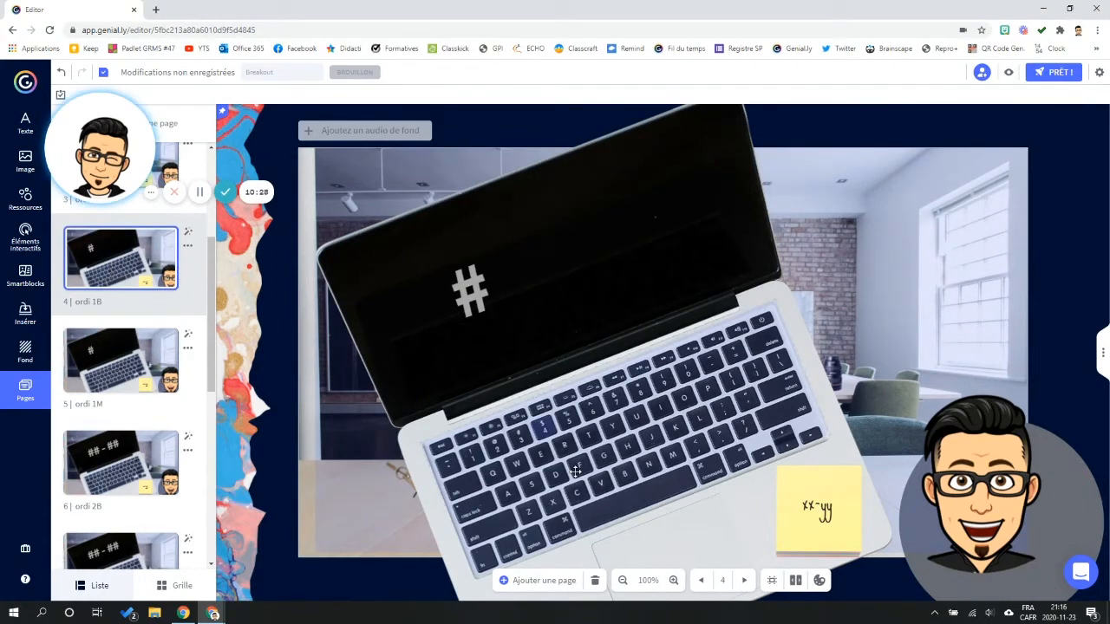
click(544, 426)
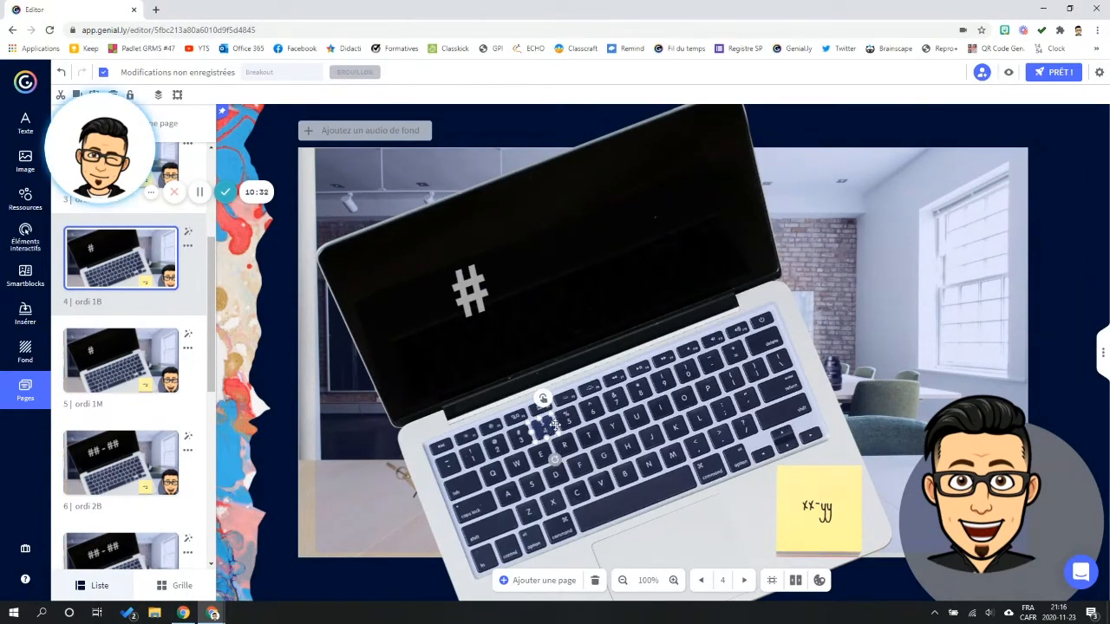
click(543, 402)
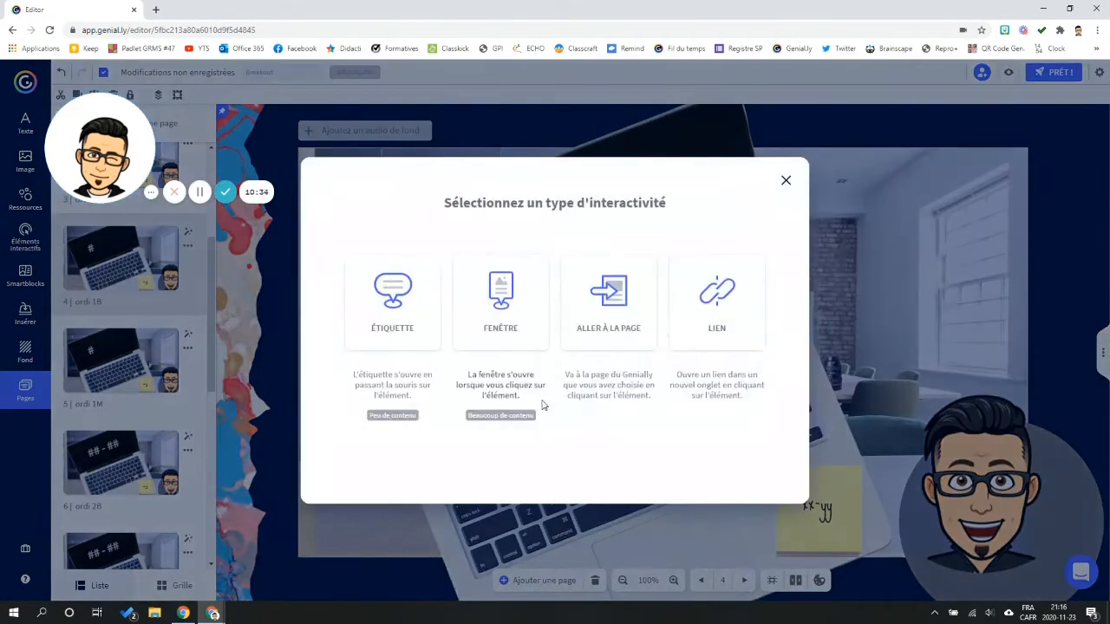
click(621, 293)
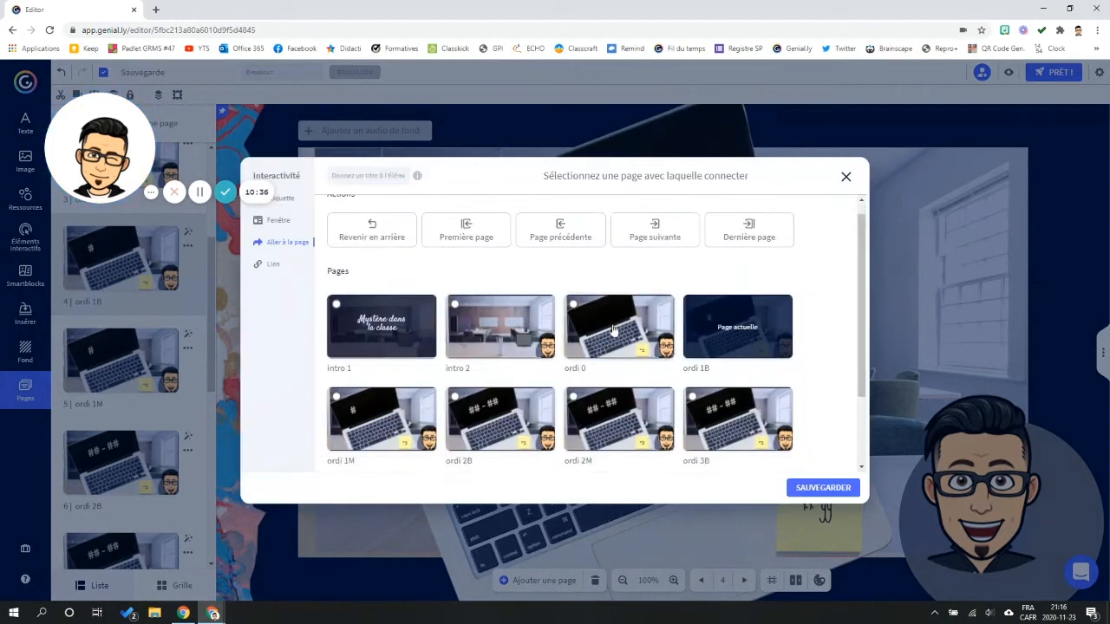
scroll(609, 358, down, 1)
click(499, 382)
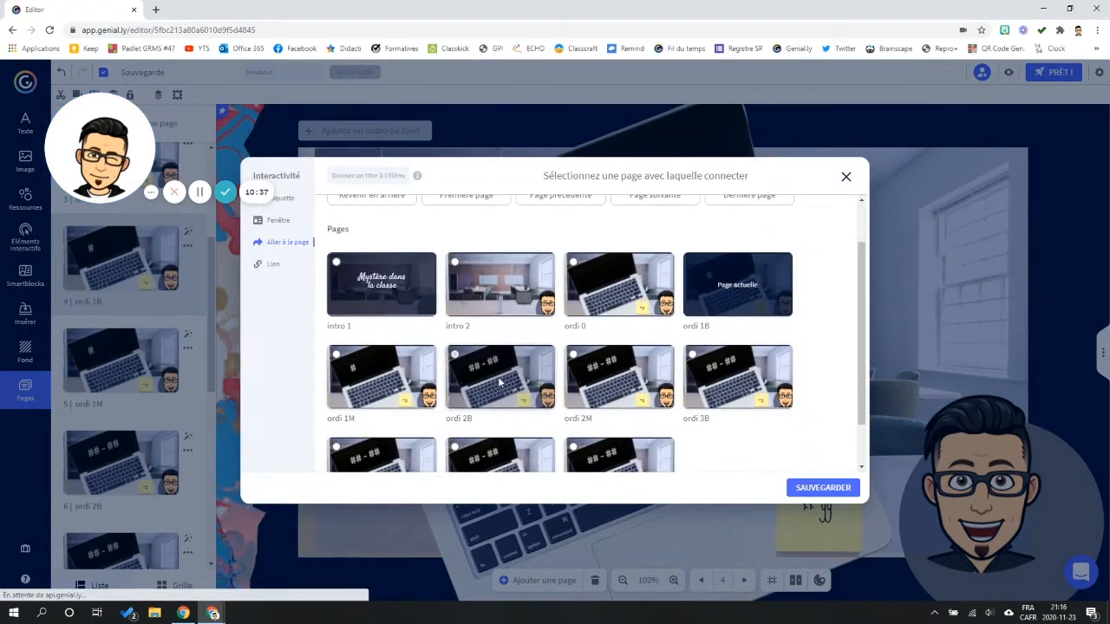
click(819, 489)
- Link the large invisible zone covering the whole keyboard on page "ordi 1B" to page "ordi 2M"
drag(543, 420, 626, 303)
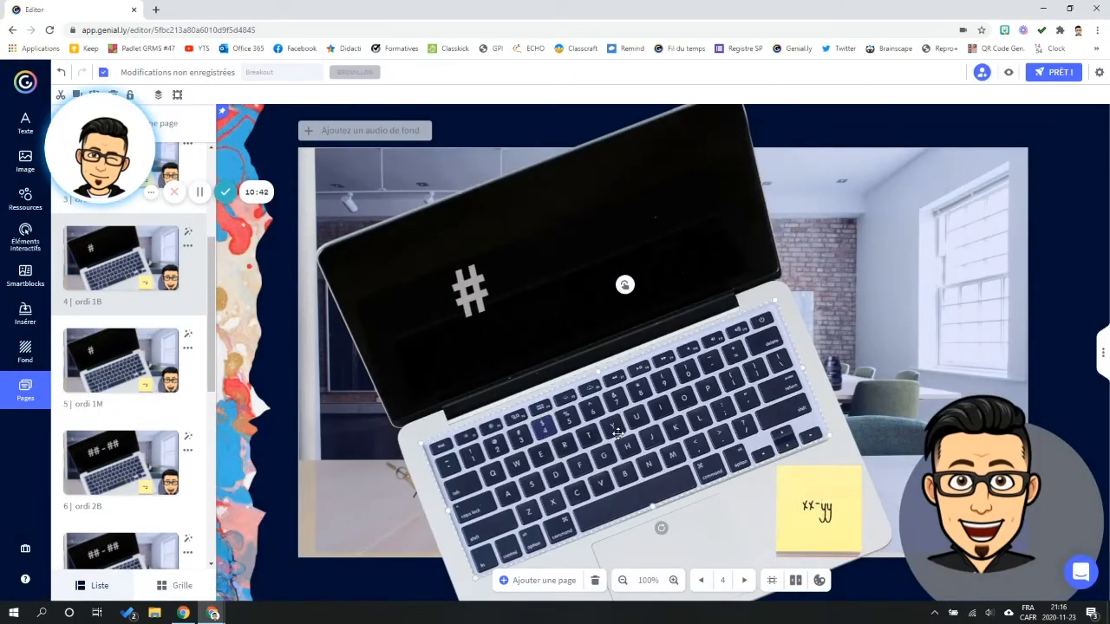
click(624, 287)
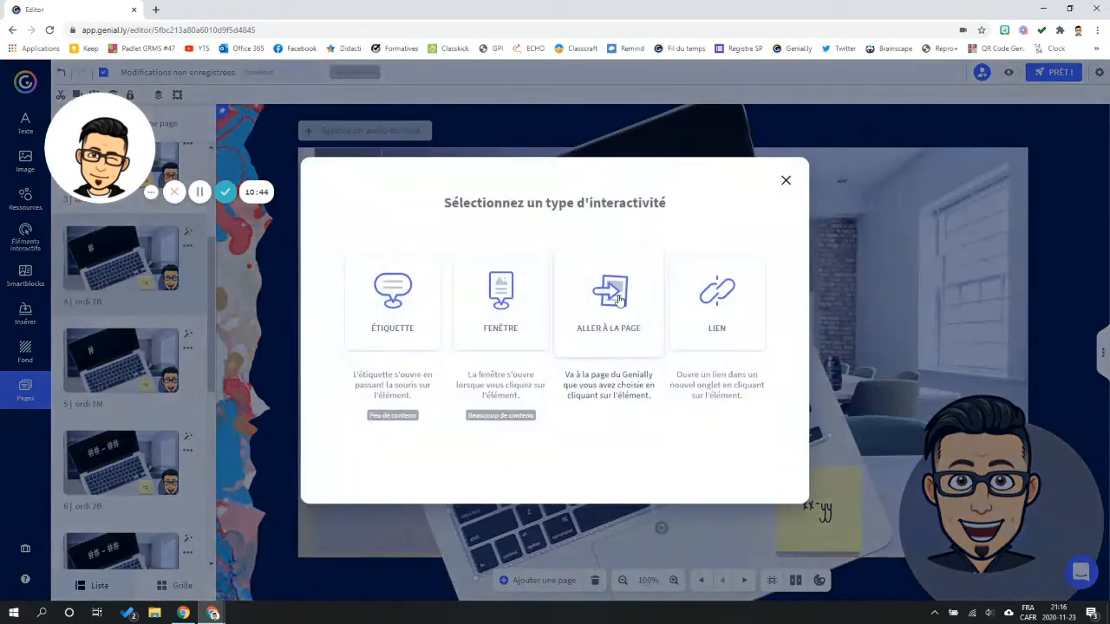
click(619, 300)
scroll(613, 351, down, 1)
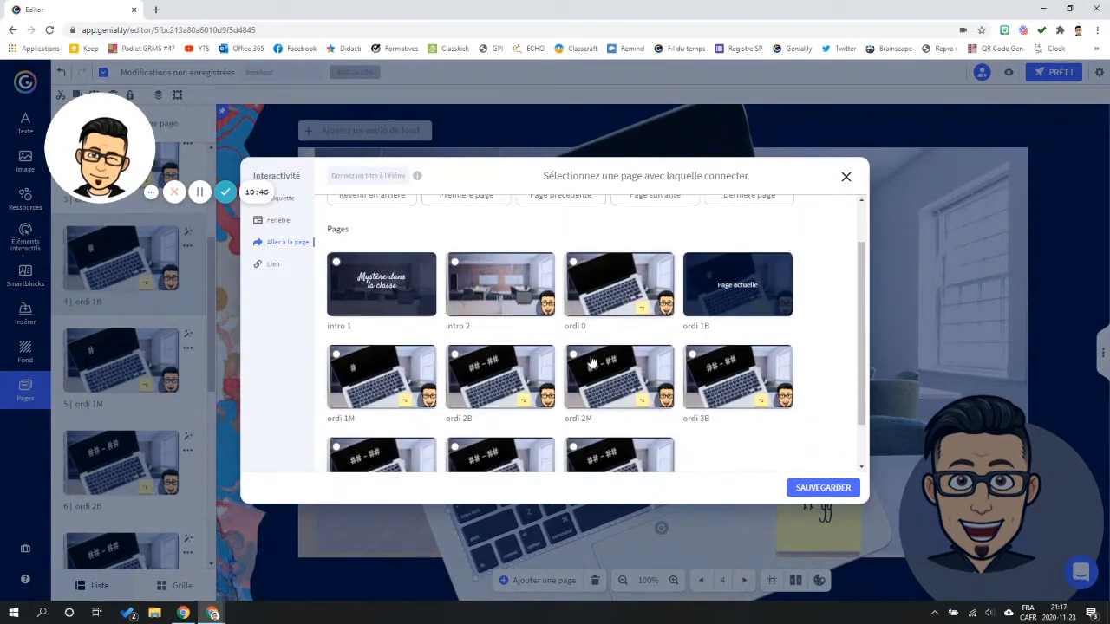
click(616, 383)
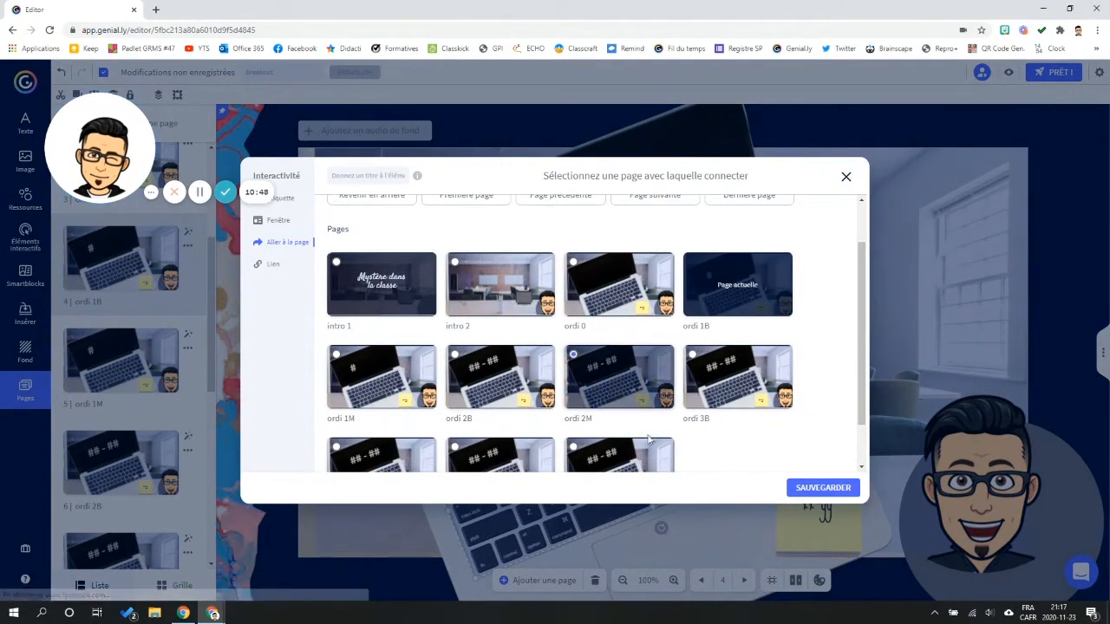
click(816, 489)
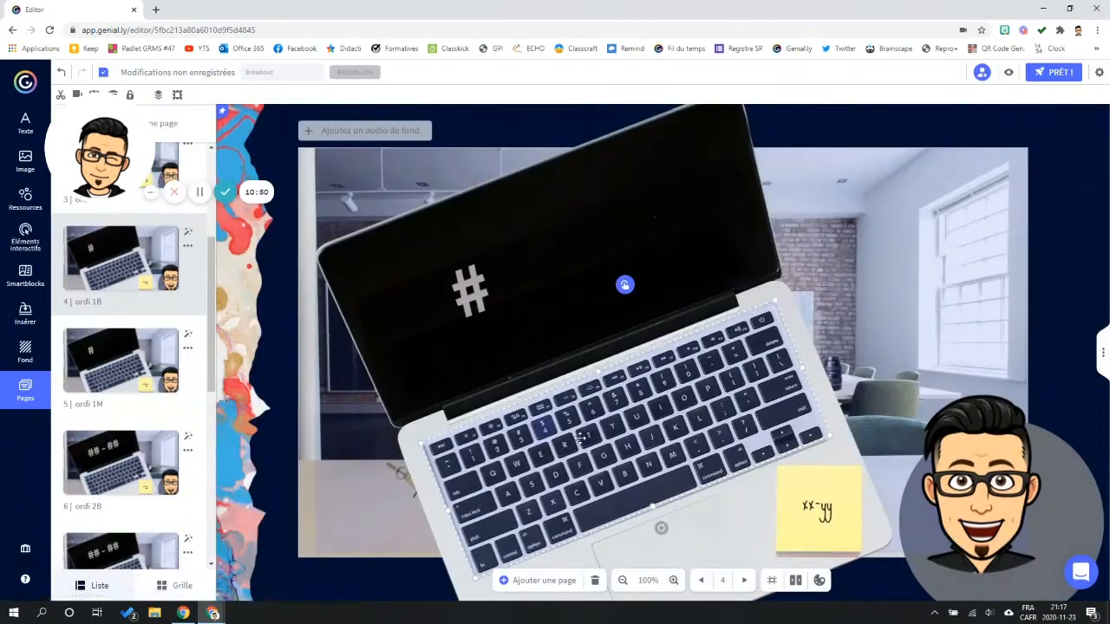
click(392, 312)
- On page "ordi 2B", shorten the laptop screen's code text to "## -"
scroll(147, 373, down, 1)
click(119, 411)
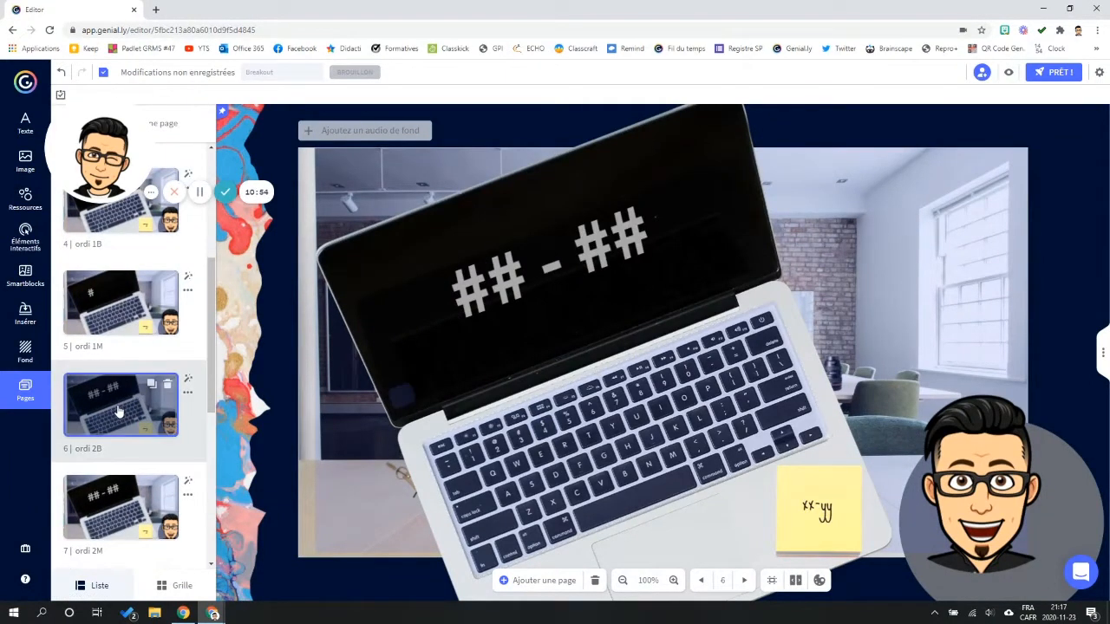
click(627, 249)
click(648, 239)
key(BackSpace)
key(BackSpace)
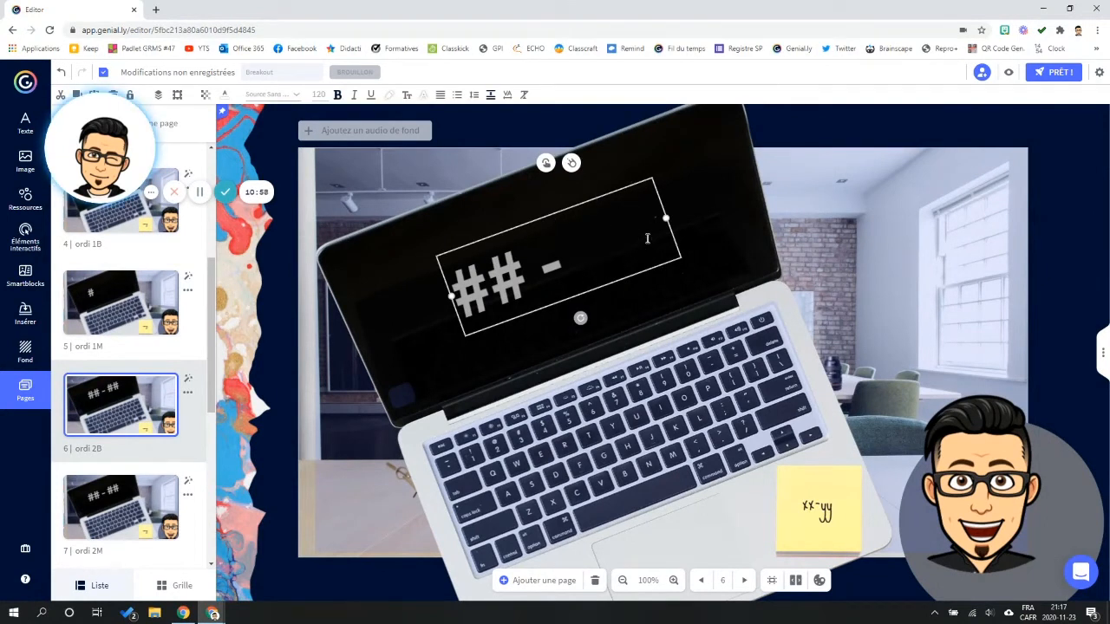
double_click(547, 271)
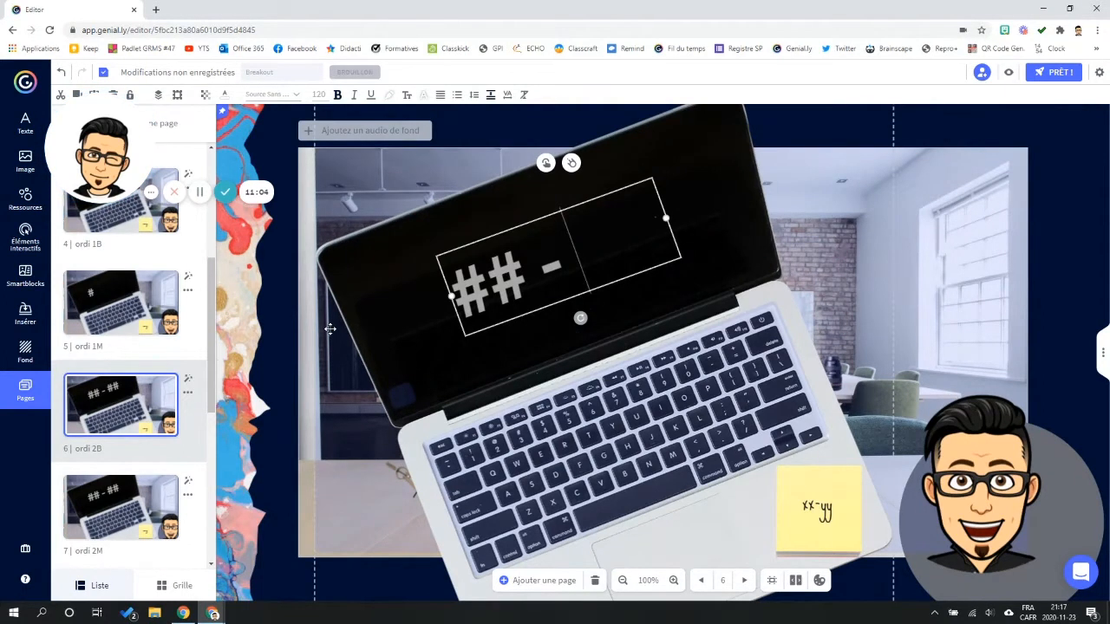
- On page "ordi 2M", shorten the laptop screen's code text to "## -"
click(127, 510)
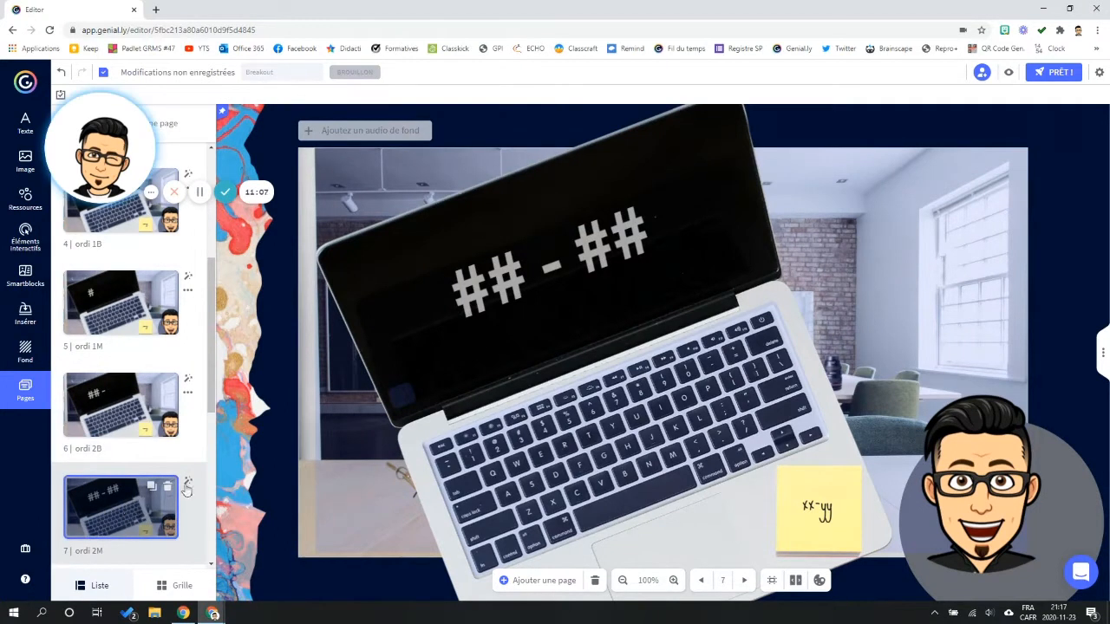
click(646, 234)
key(BackSpace)
key(BackSpace)
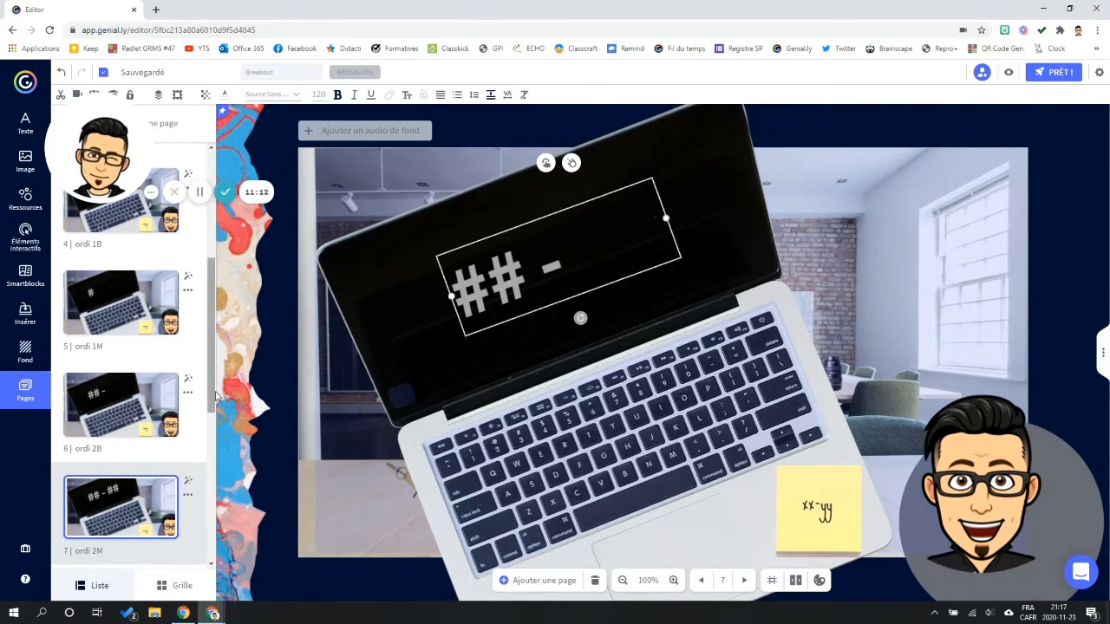
- On page "ordi 2B", move the small invisible zone from the laptop's corner onto the 3 key
click(133, 410)
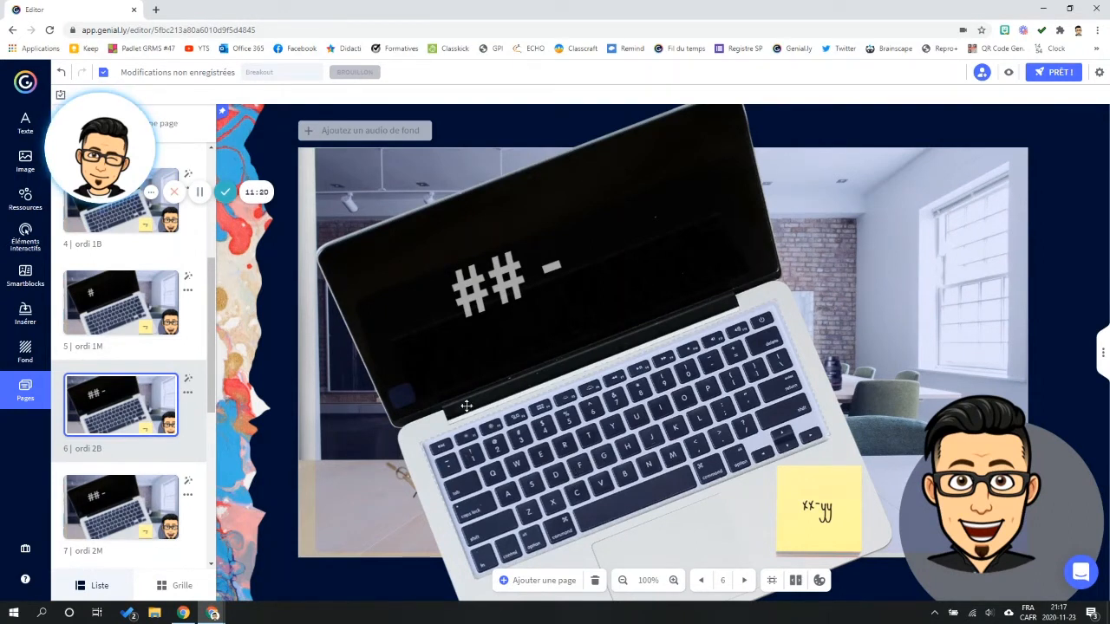
drag(403, 396, 523, 446)
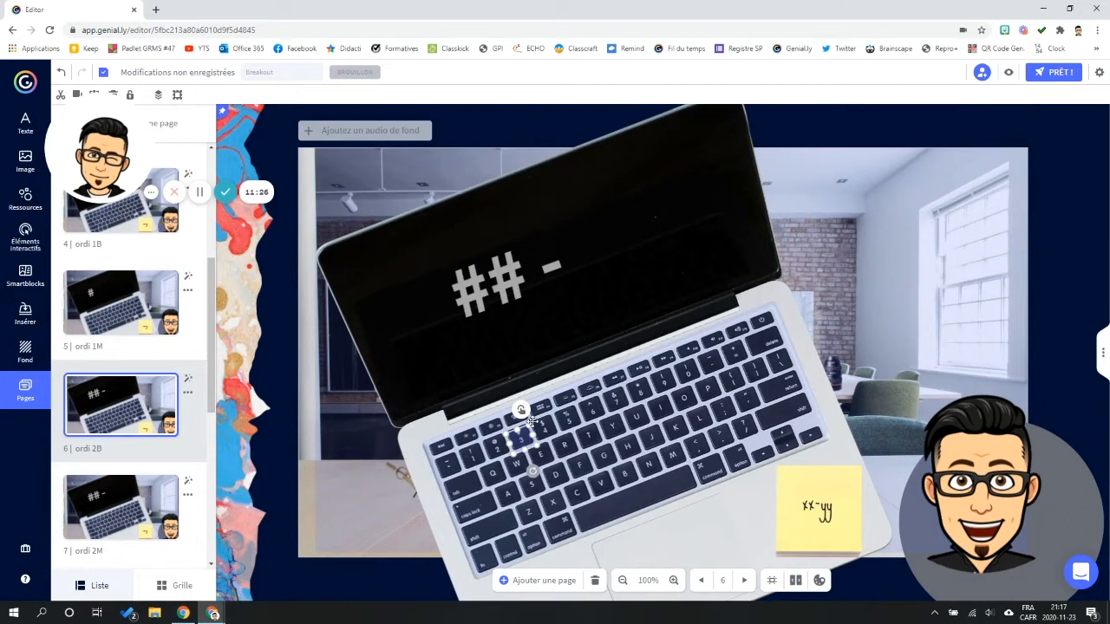
click(518, 432)
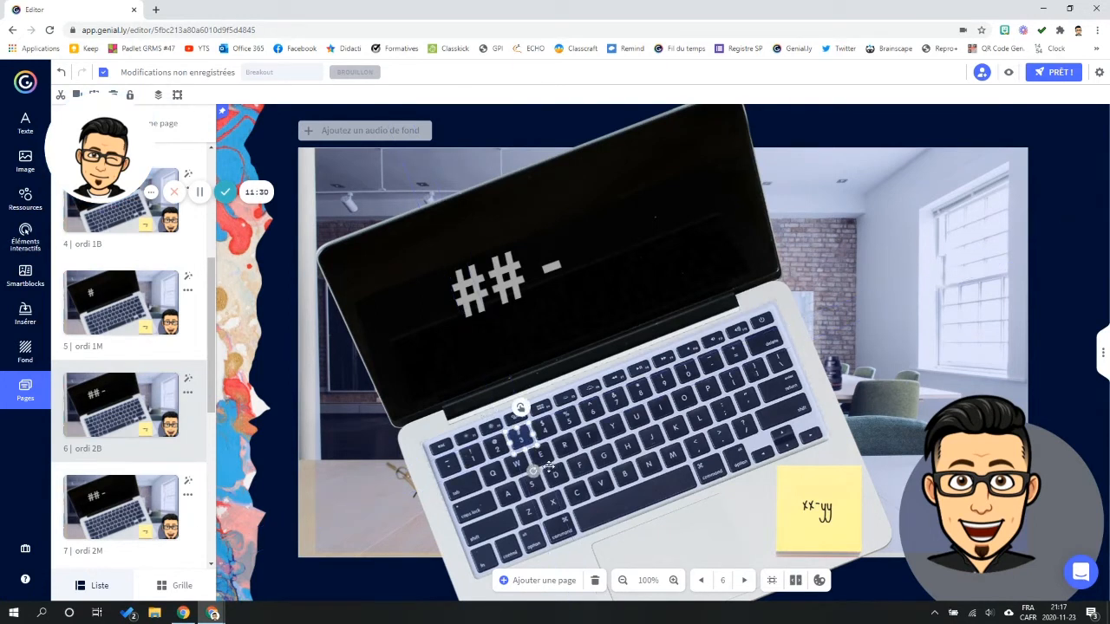
- Link the small invisible zone over the 3 key on page "ordi 2B" to page "ordi 3B"
click(521, 408)
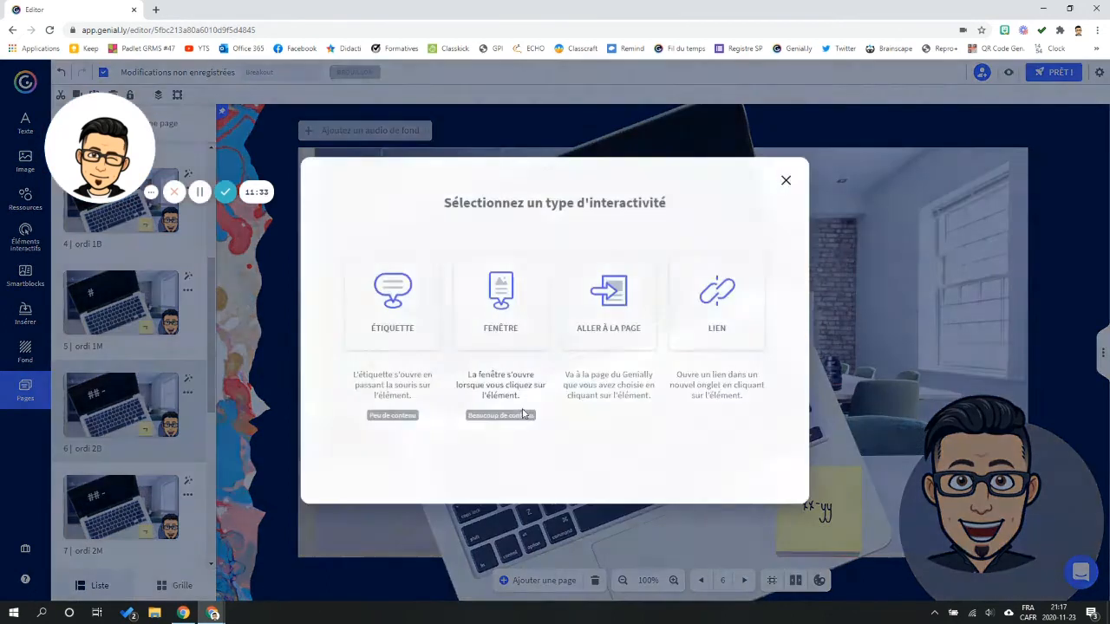
click(610, 309)
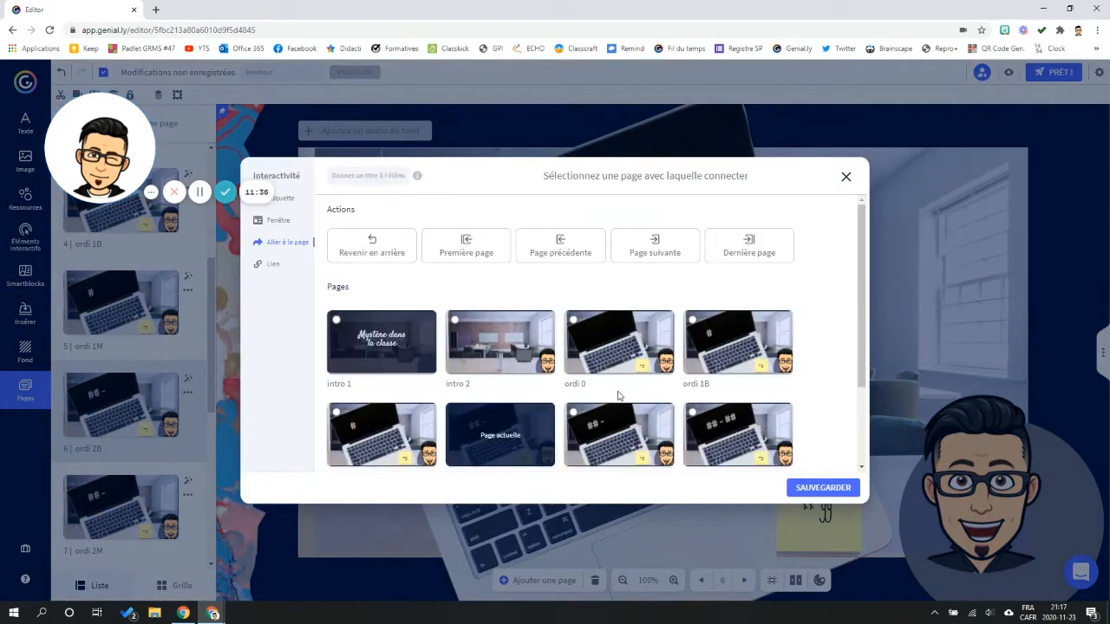
scroll(618, 397, down, 2)
click(707, 345)
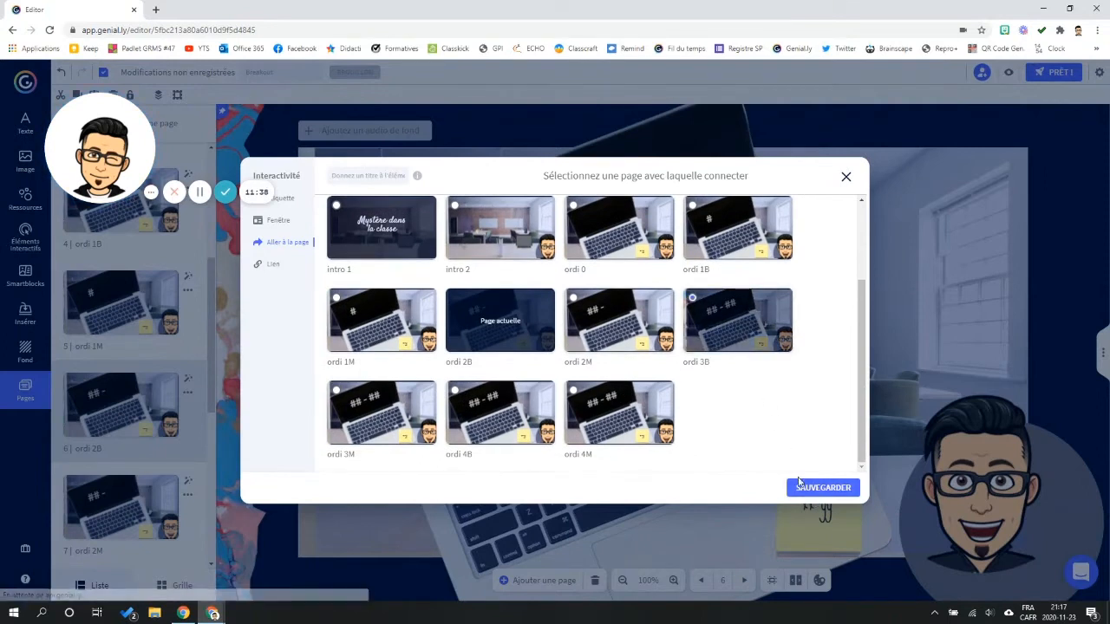
click(822, 489)
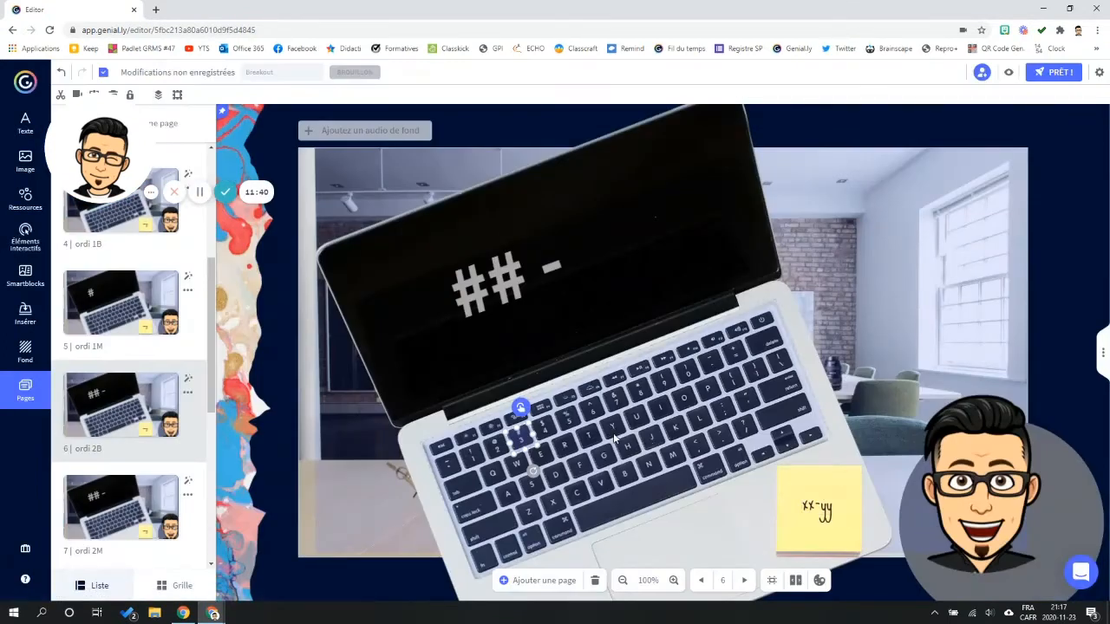
- Link the large invisible zone covering the whole keyboard on page "ordi 2B" to page "ordi 3M"
click(625, 285)
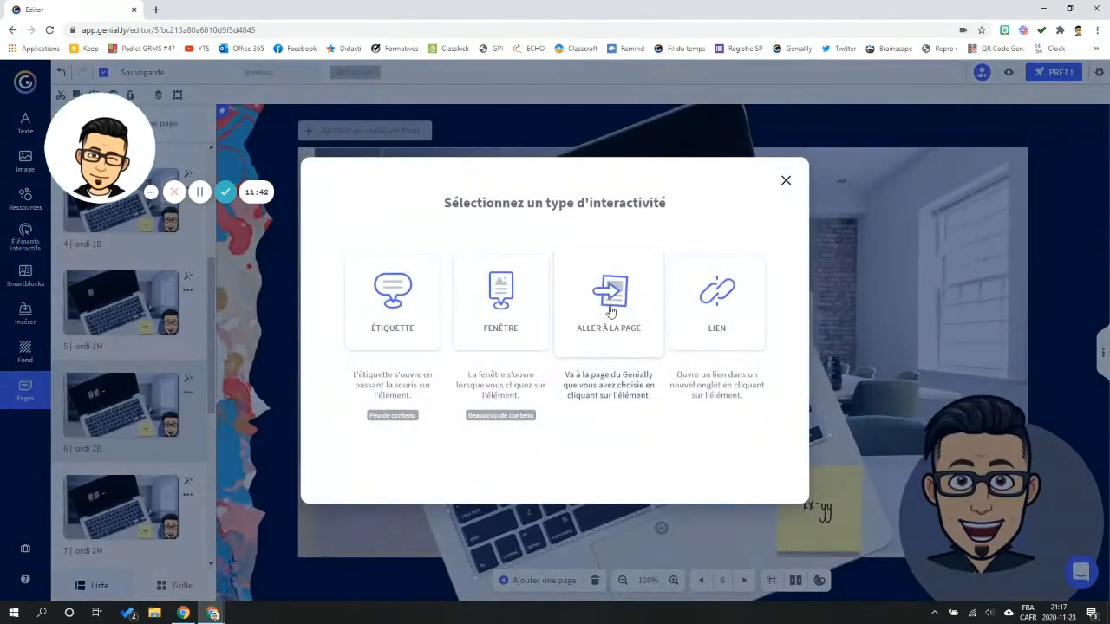
click(610, 308)
scroll(625, 347, down, 2)
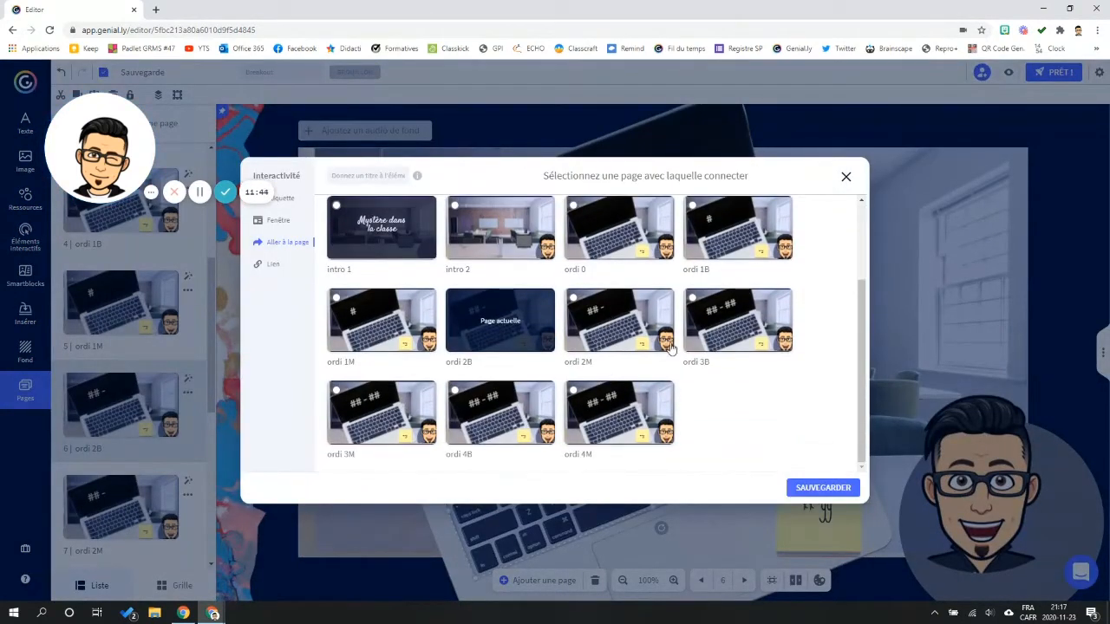
click(382, 418)
click(815, 488)
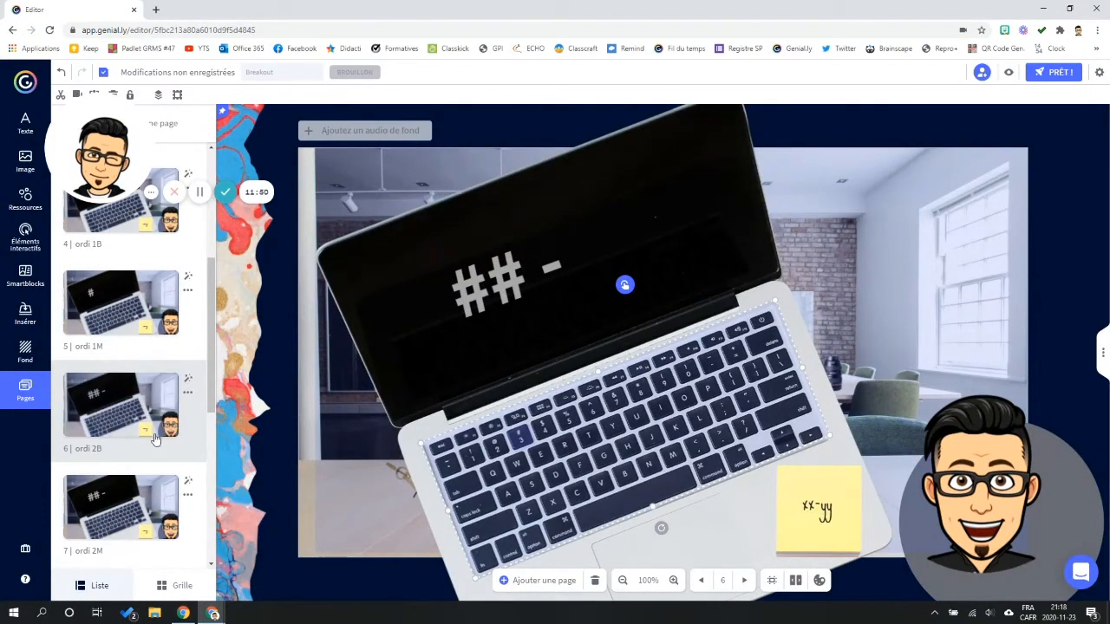
- On page "ordi 3B", shorten the laptop screen's code text to "## - #"
scroll(139, 390, down, 2)
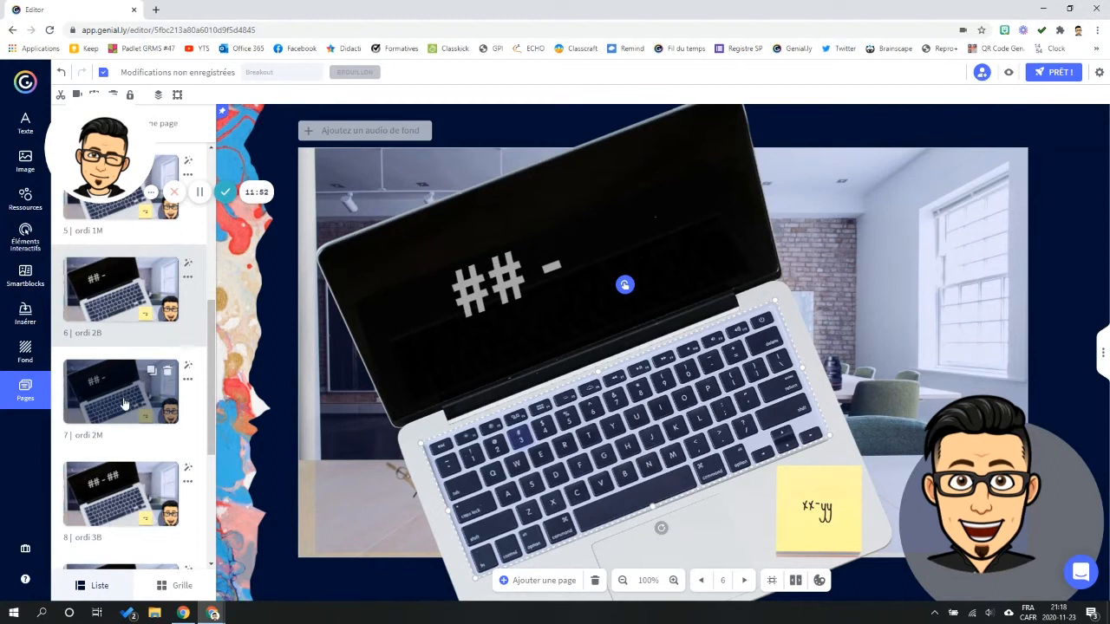
click(124, 403)
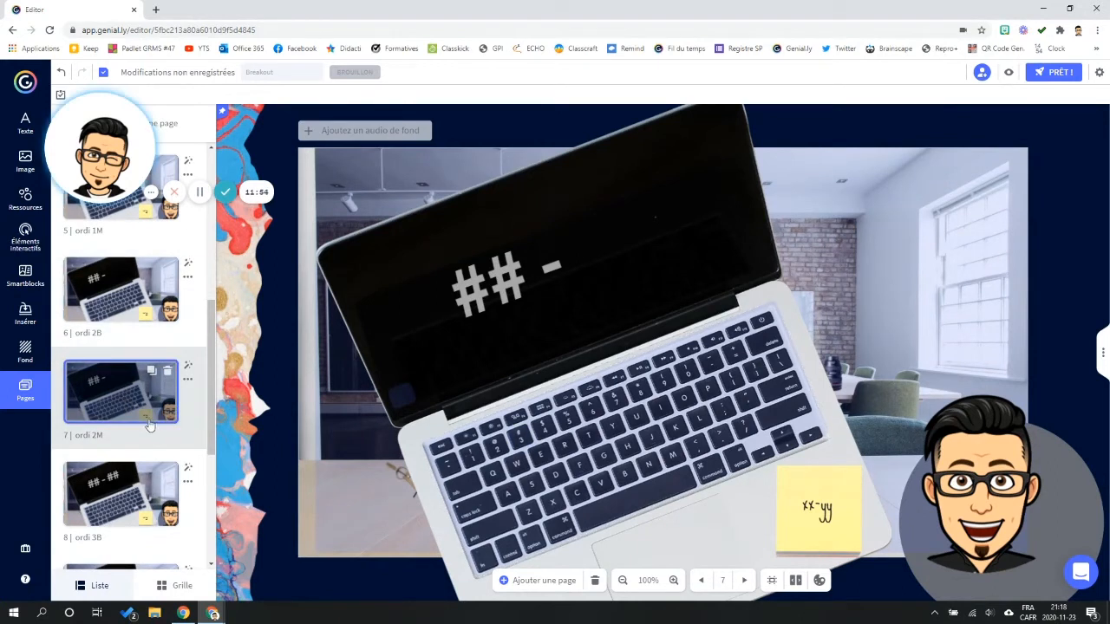
click(129, 502)
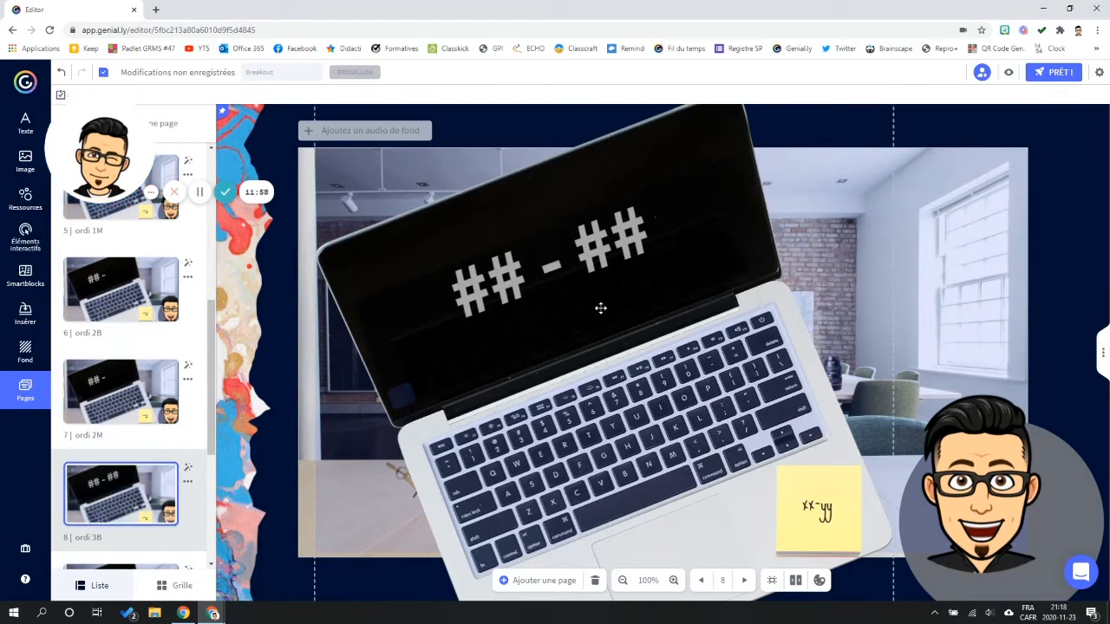
click(645, 236)
click(644, 236)
key(BackSpace)
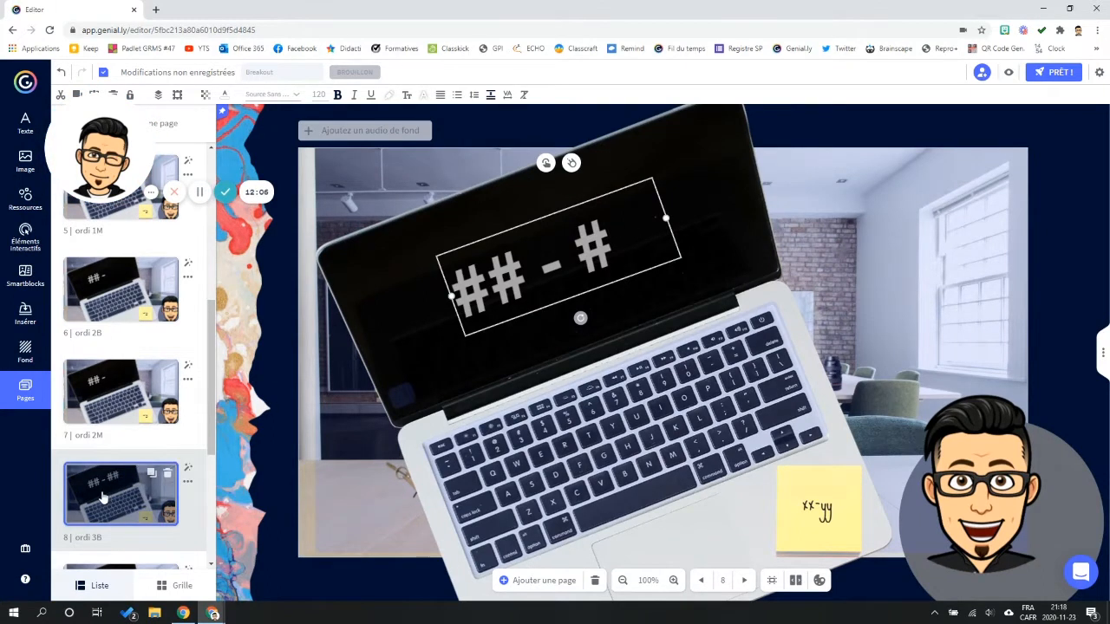
- On page "ordi 3M", shorten the laptop screen's code text to "## - #"
scroll(135, 501, down, 1)
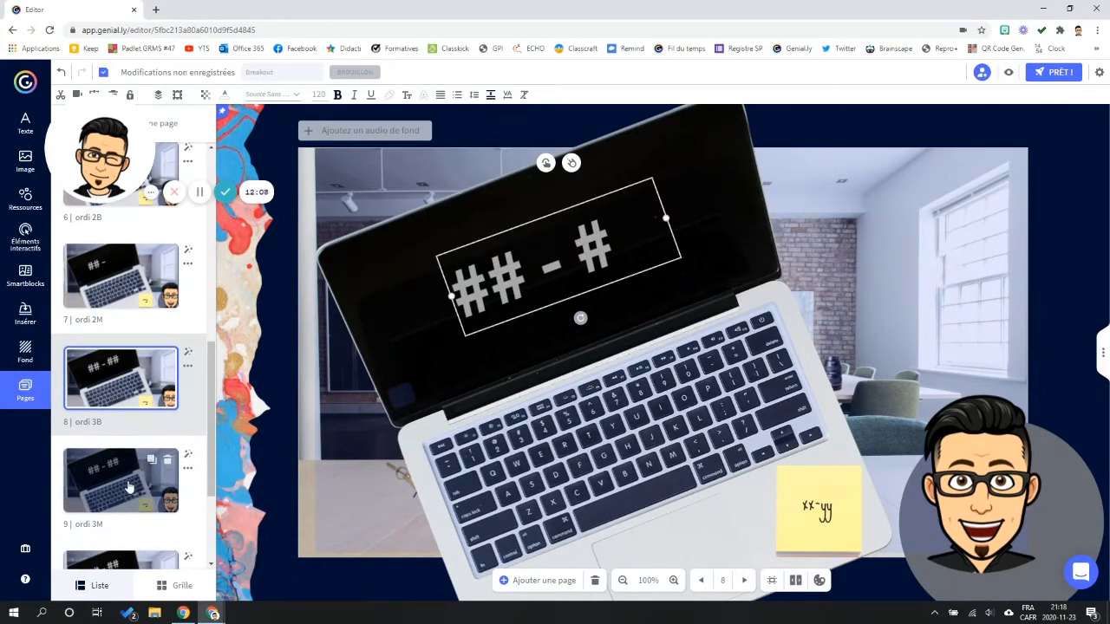
click(129, 487)
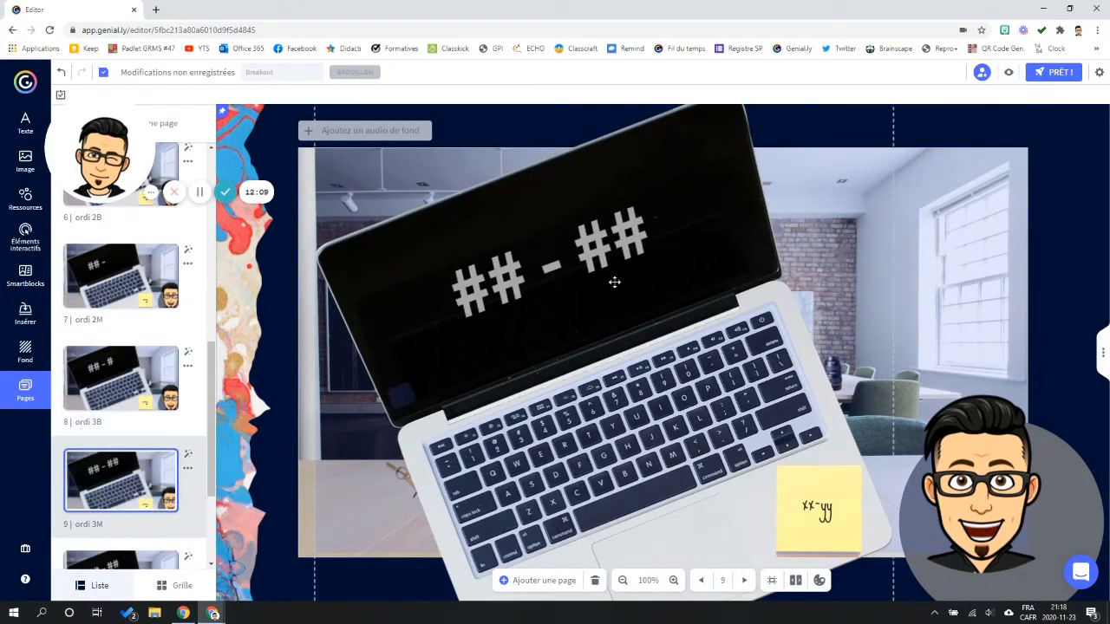
click(640, 236)
key(BackSpace)
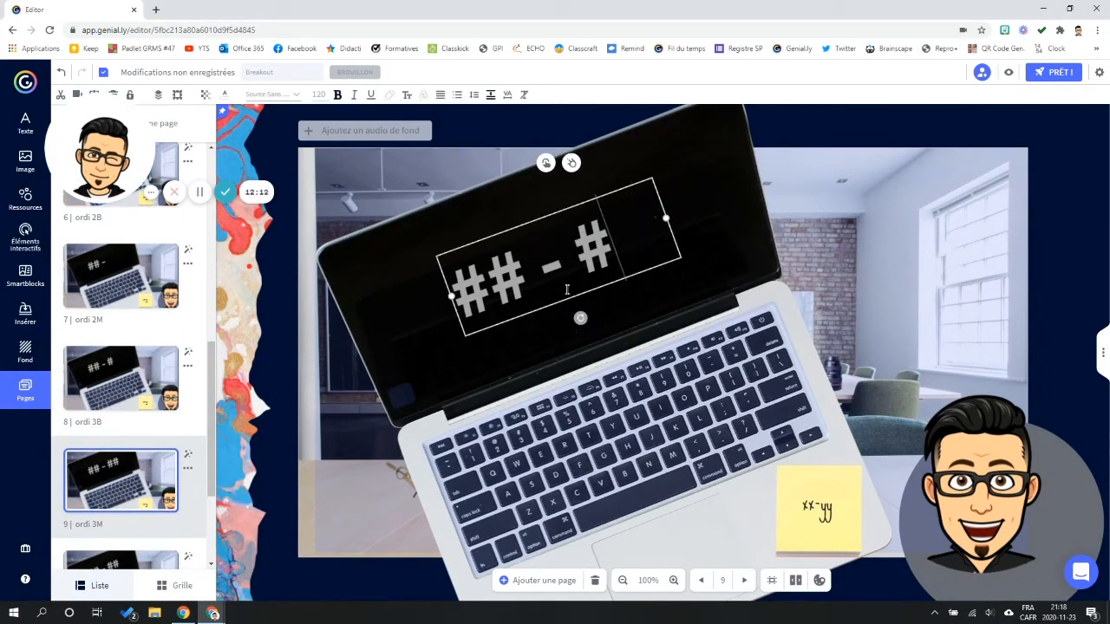
- On page "ordi 3B", move the small invisible zone from the laptop's corner onto the 5 key
scroll(130, 364, up, 1)
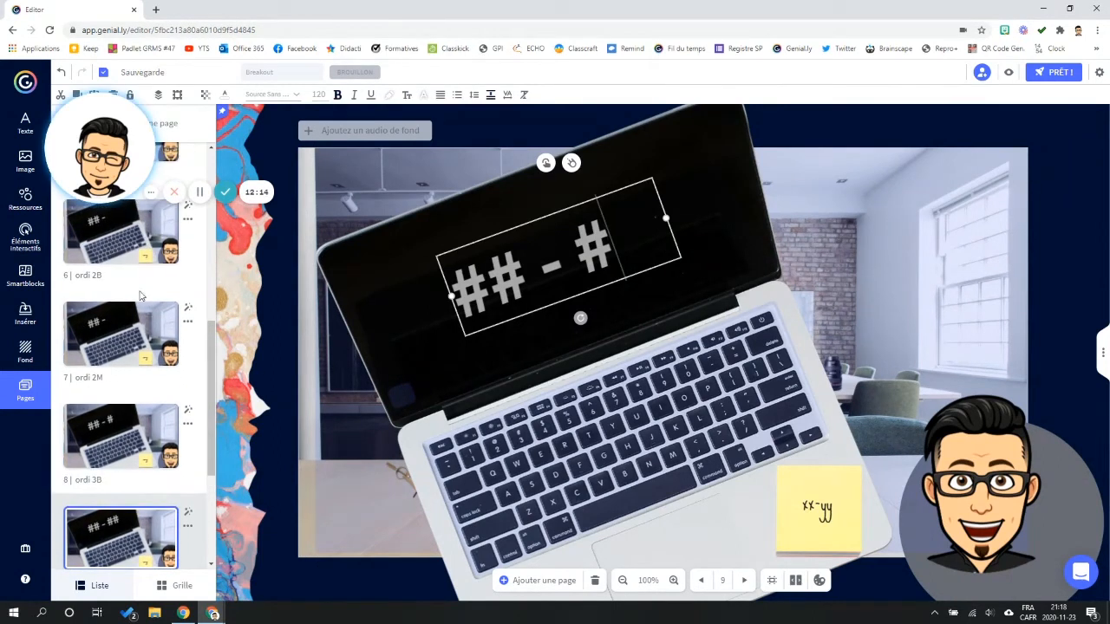
click(132, 451)
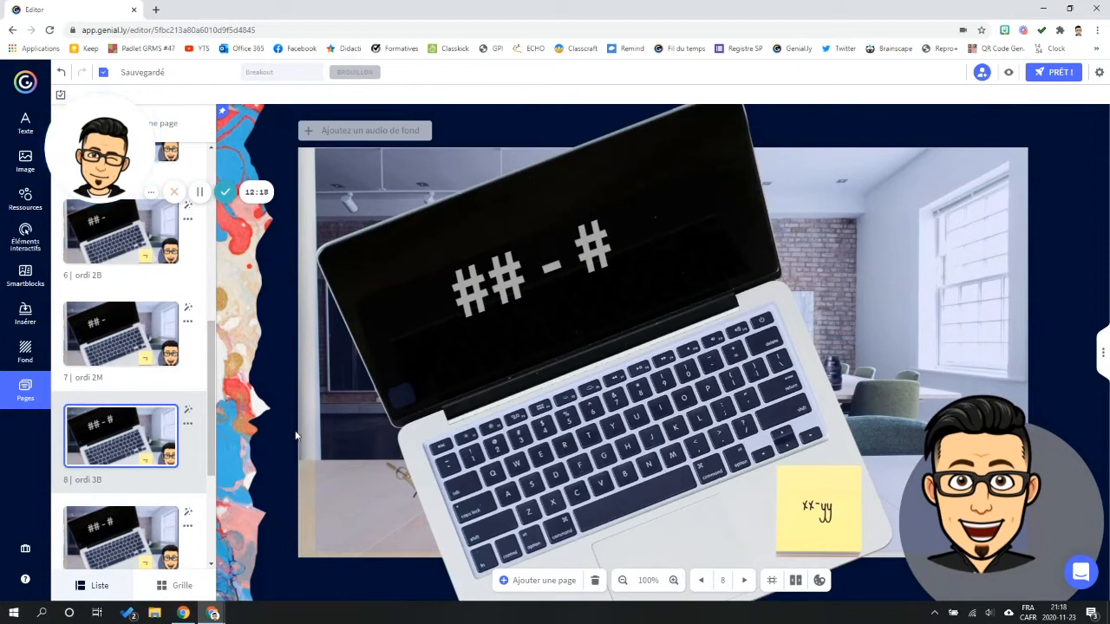
drag(404, 397, 569, 419)
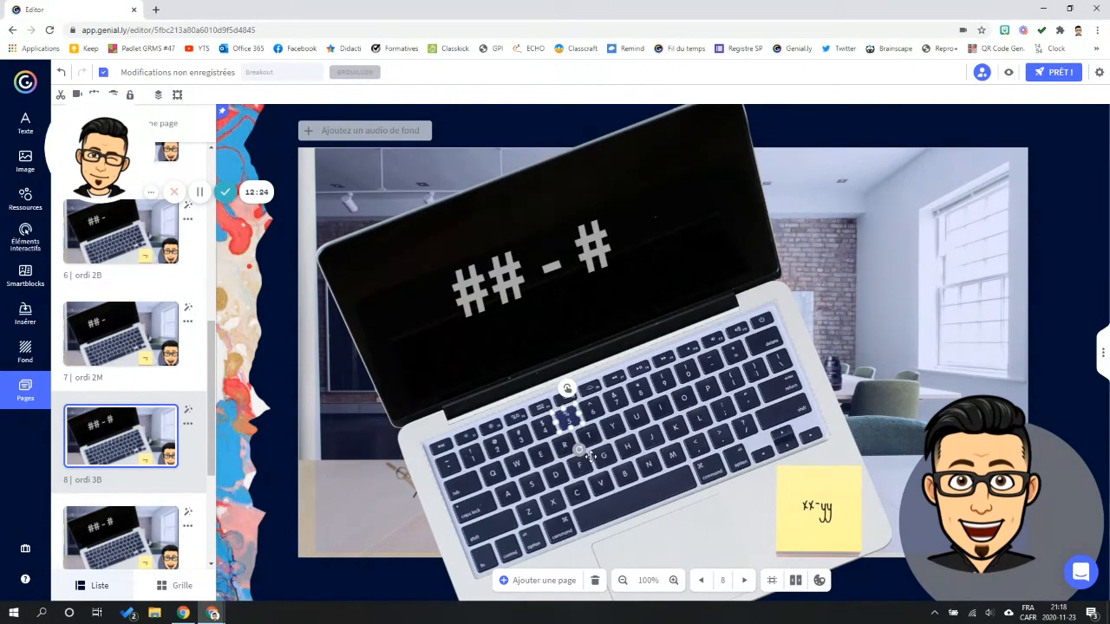
- Link the small invisible zone over the 5 key on page "ordi 3B" to page "ordi 4B"
click(568, 390)
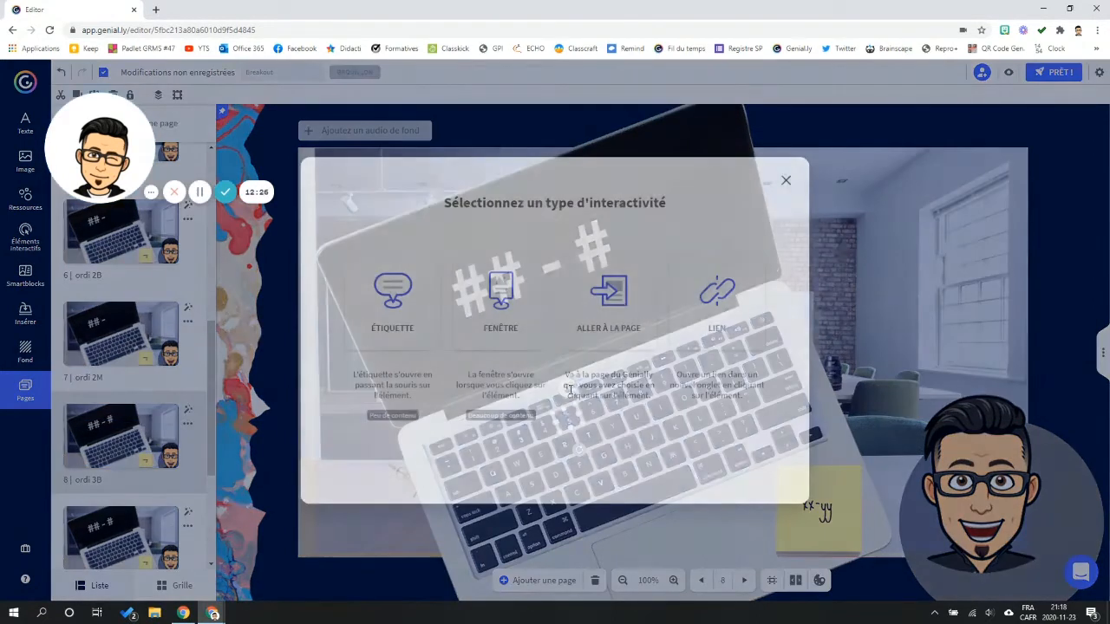
click(598, 323)
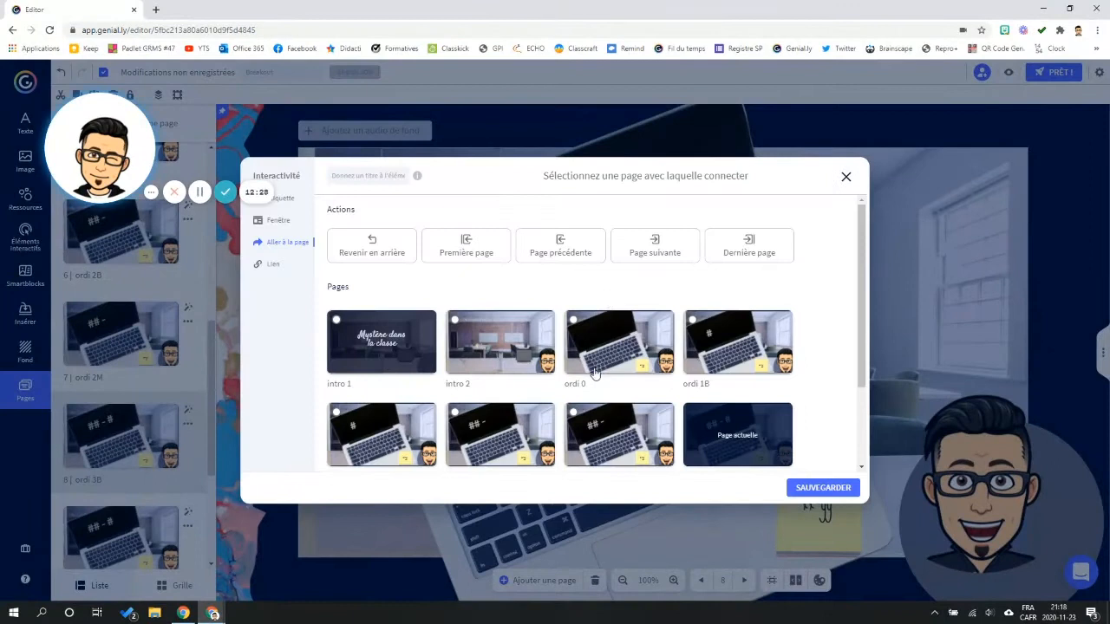
scroll(596, 374, down, 3)
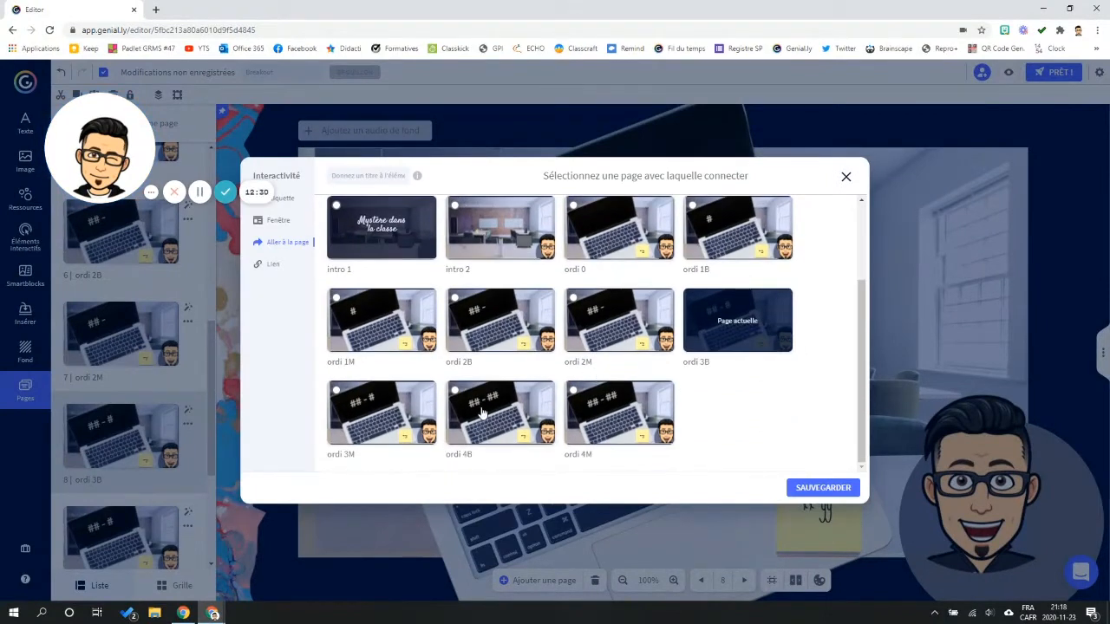
click(483, 414)
click(820, 488)
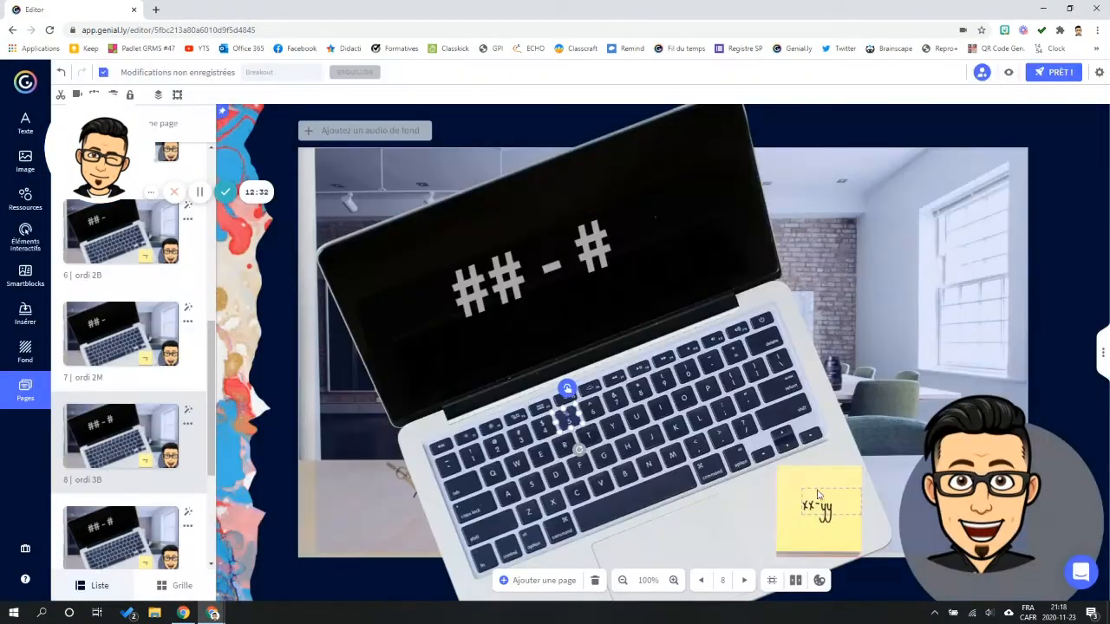
- Link the large invisible zone covering the whole keyboard on page "ordi 3B" to page "ordi 4M"
scroll(130, 430, down, 3)
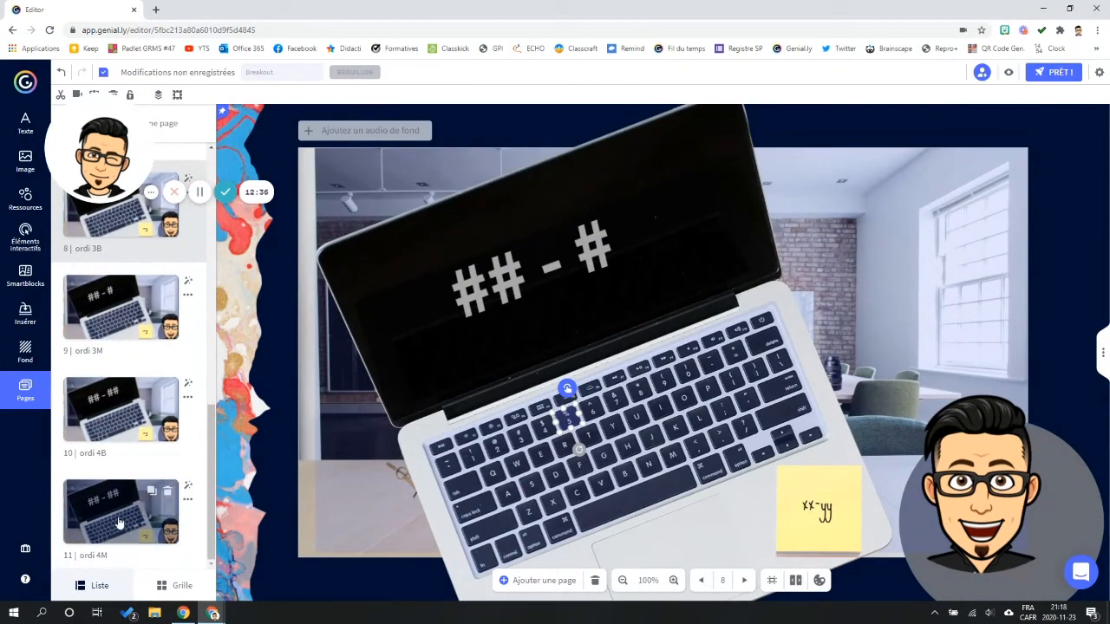
scroll(124, 364, up, 2)
click(122, 338)
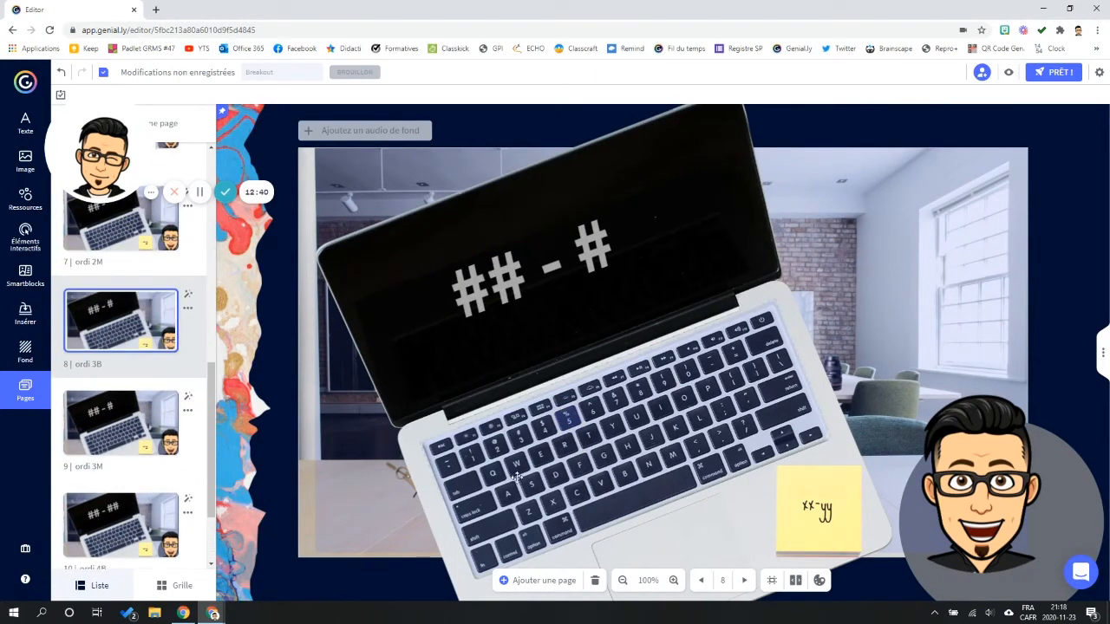
click(625, 287)
click(621, 306)
scroll(645, 389, down, 3)
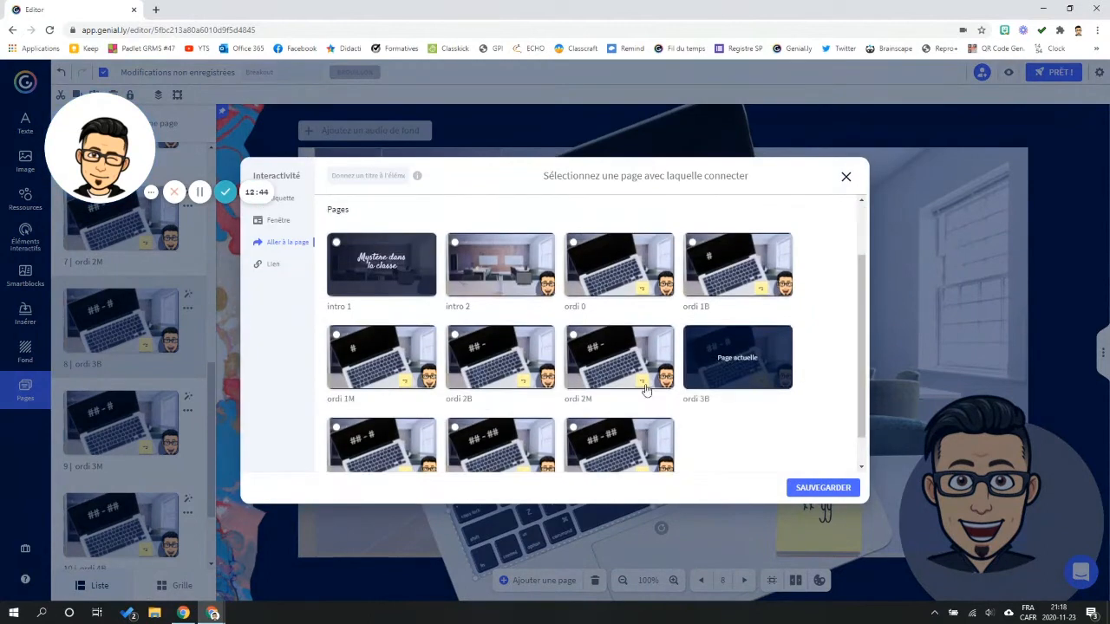
click(613, 412)
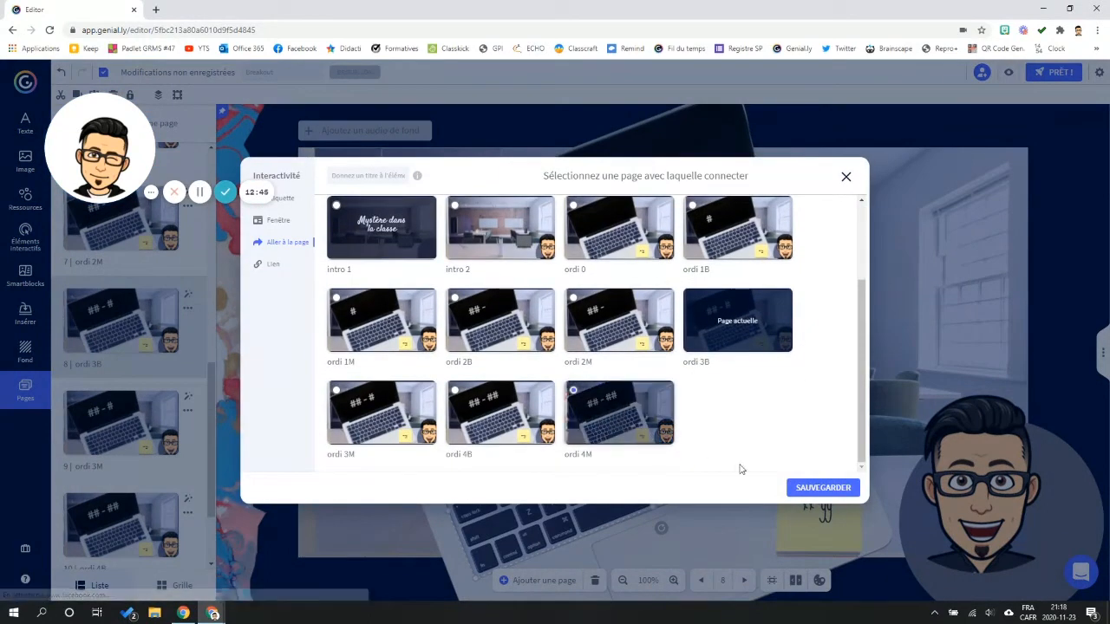
click(815, 487)
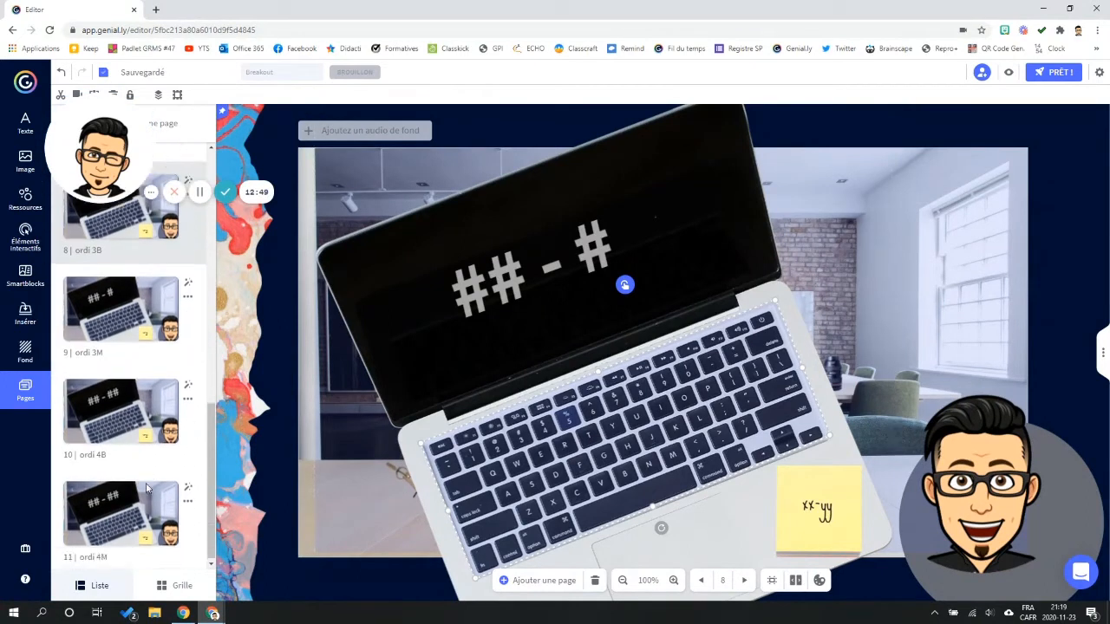
scroll(151, 490, down, 2)
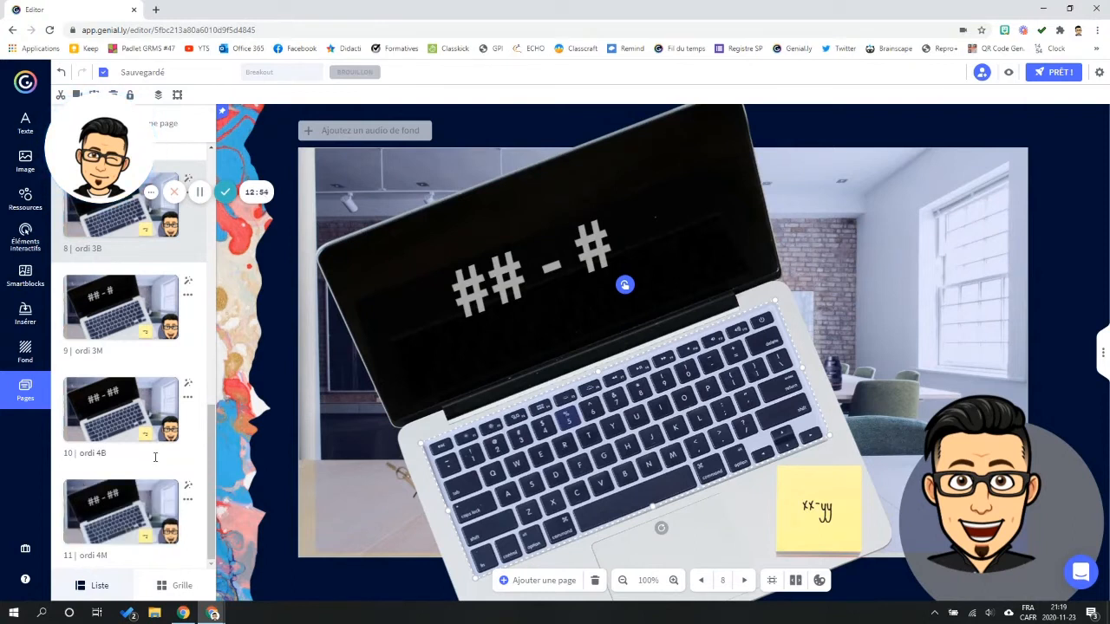
scroll(139, 442, up, 3)
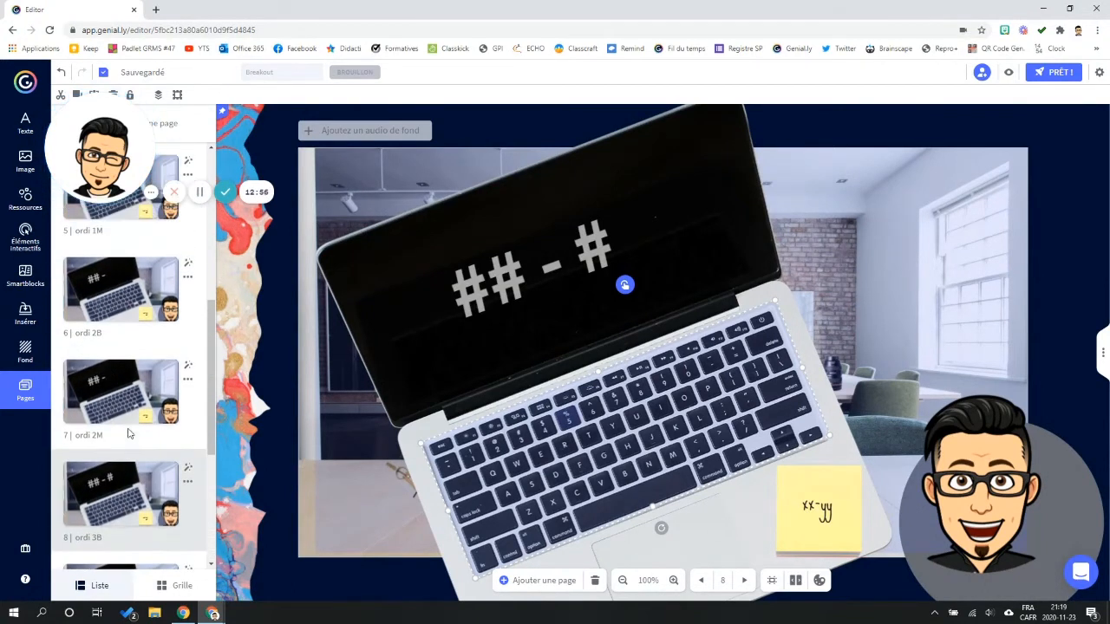
scroll(127, 430, up, 2)
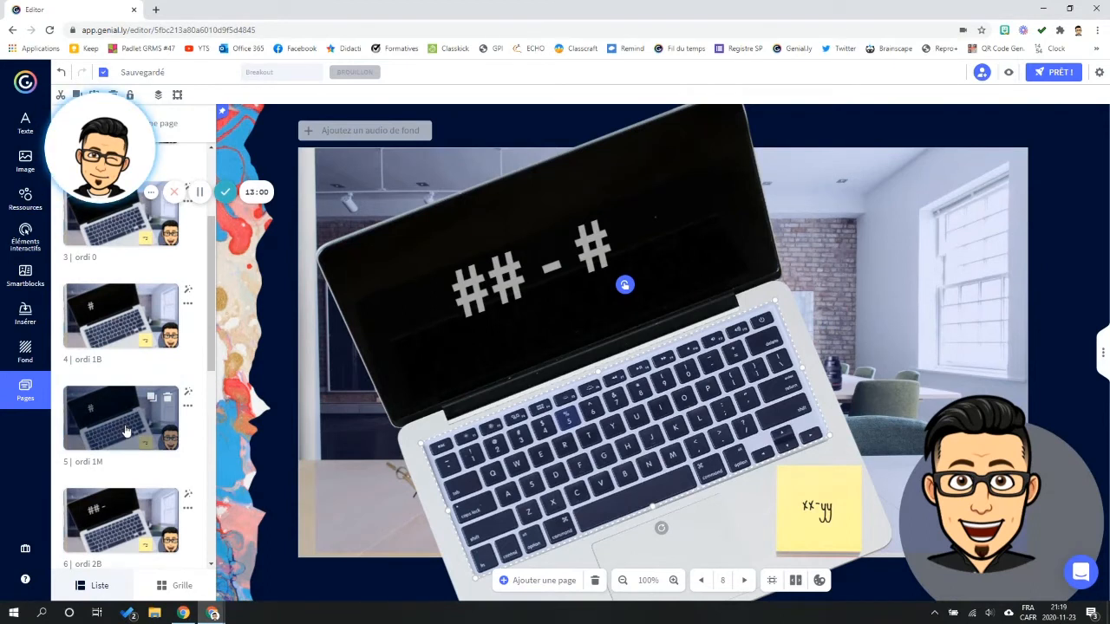
scroll(126, 430, up, 1)
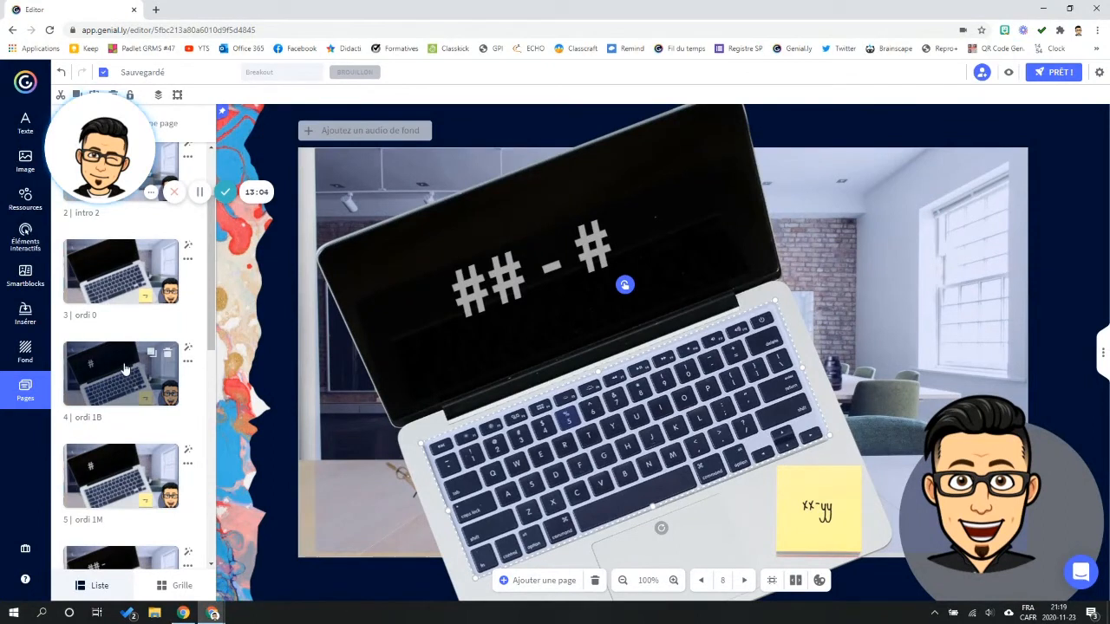
- On page "ordi 1M", link the large invisible zone covering the keyboard to page "ordi 2M"
scroll(122, 414, down, 1)
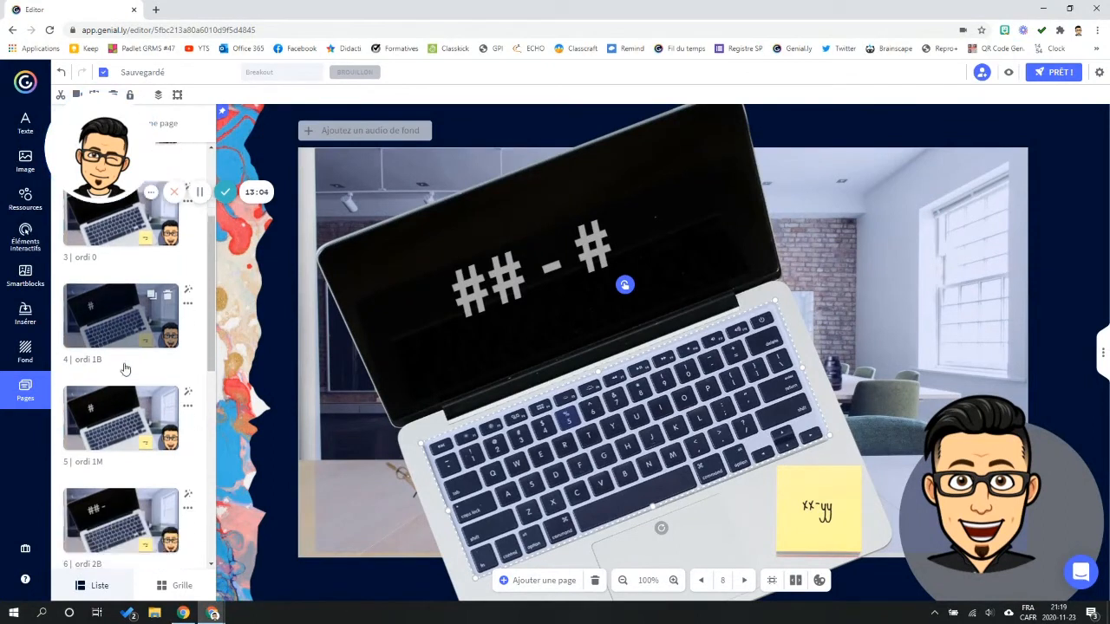
click(126, 425)
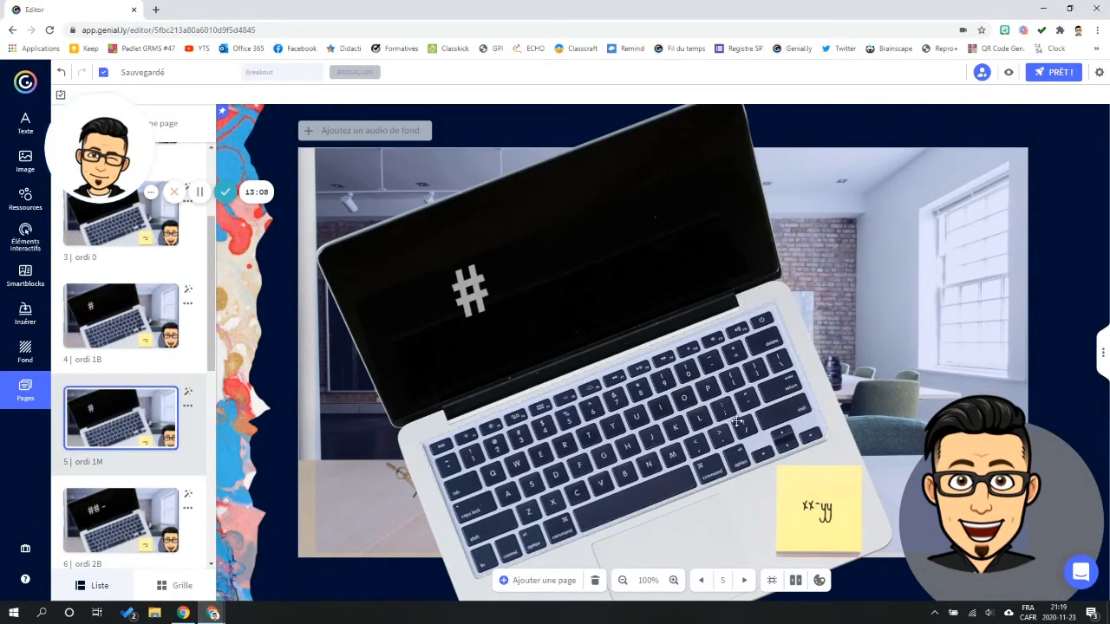
click(618, 410)
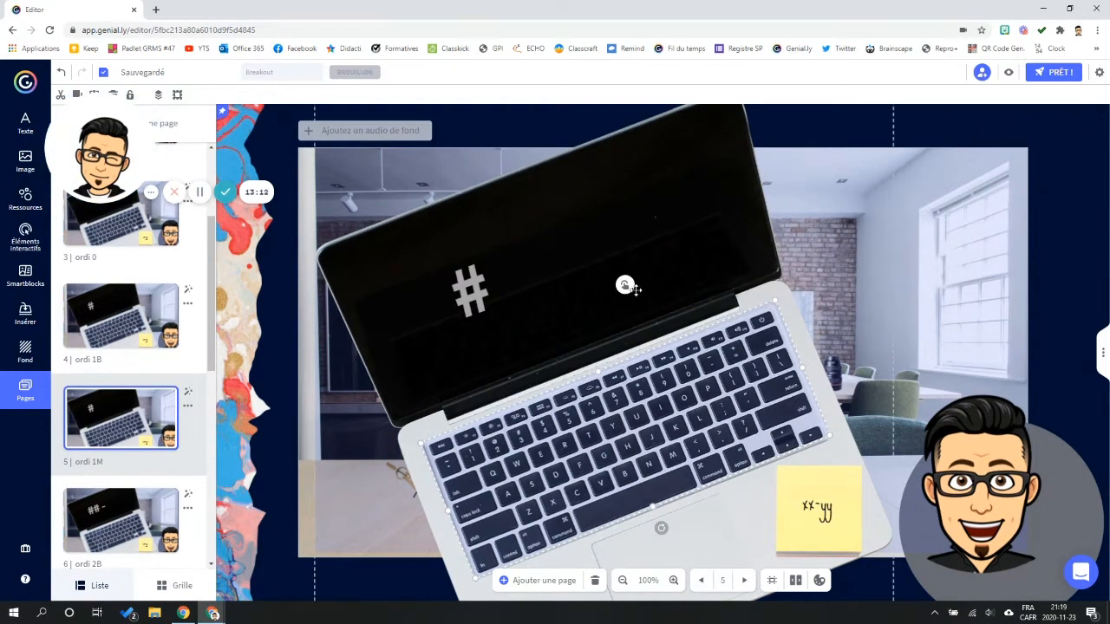
click(624, 285)
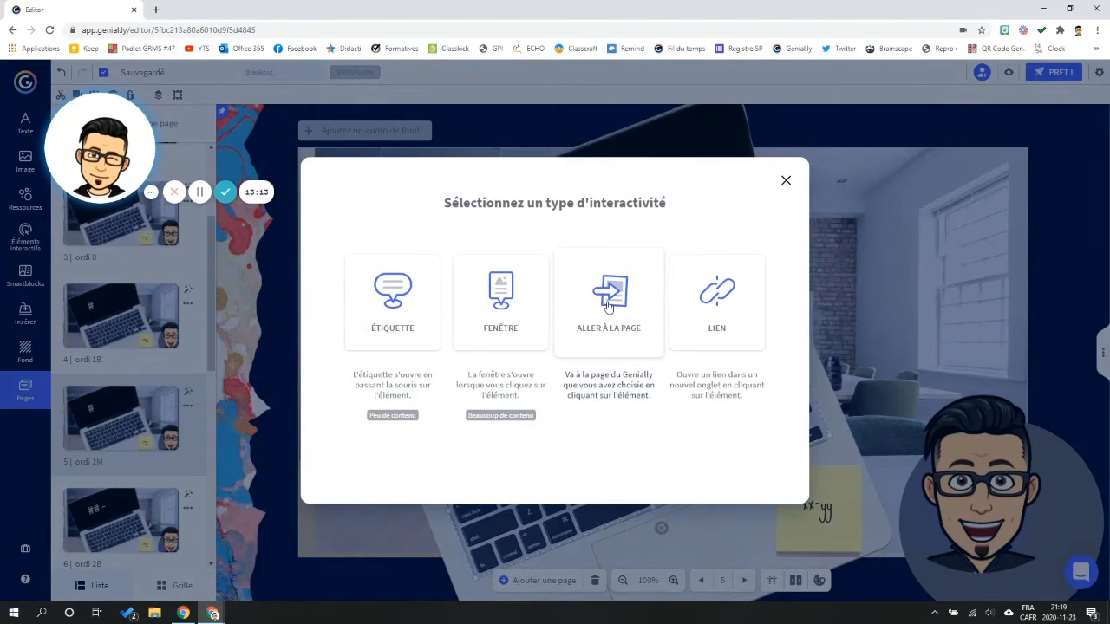
click(615, 318)
scroll(608, 371, down, 3)
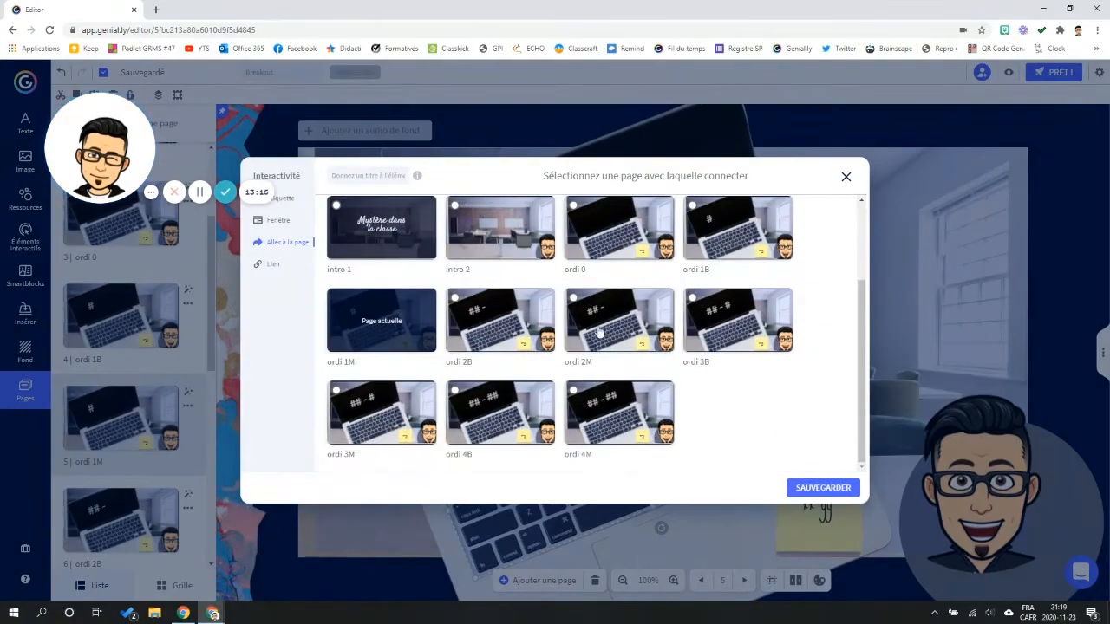
click(599, 332)
click(811, 487)
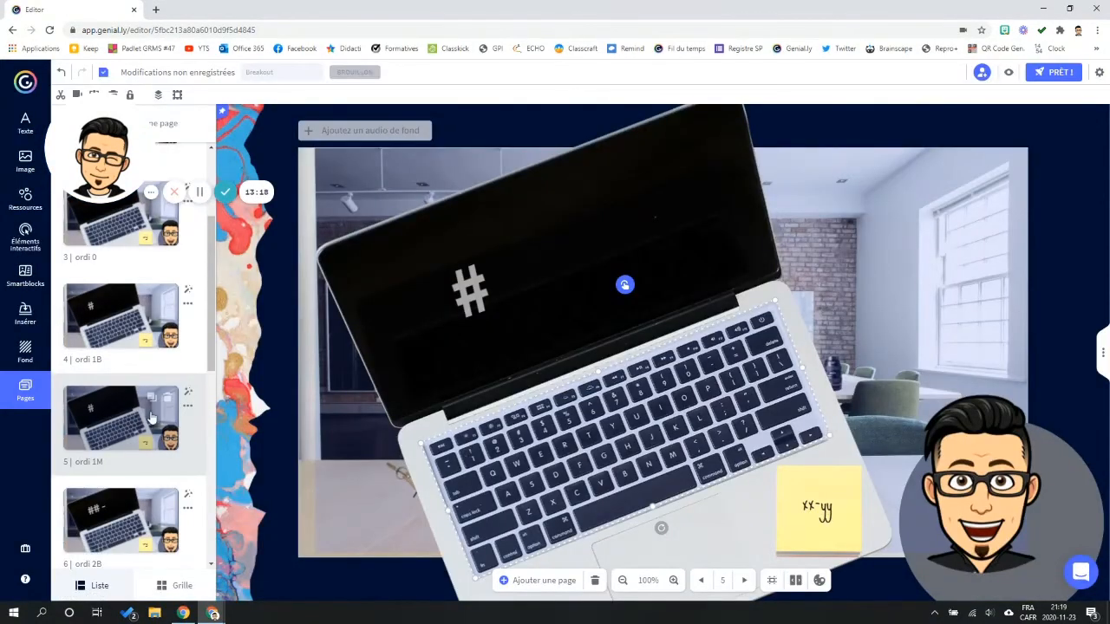
- On page "ordi 2M", delete the small invisible zone in the corner of the laptop screen
scroll(152, 419, down, 2)
click(151, 438)
click(400, 395)
drag(400, 394, 404, 398)
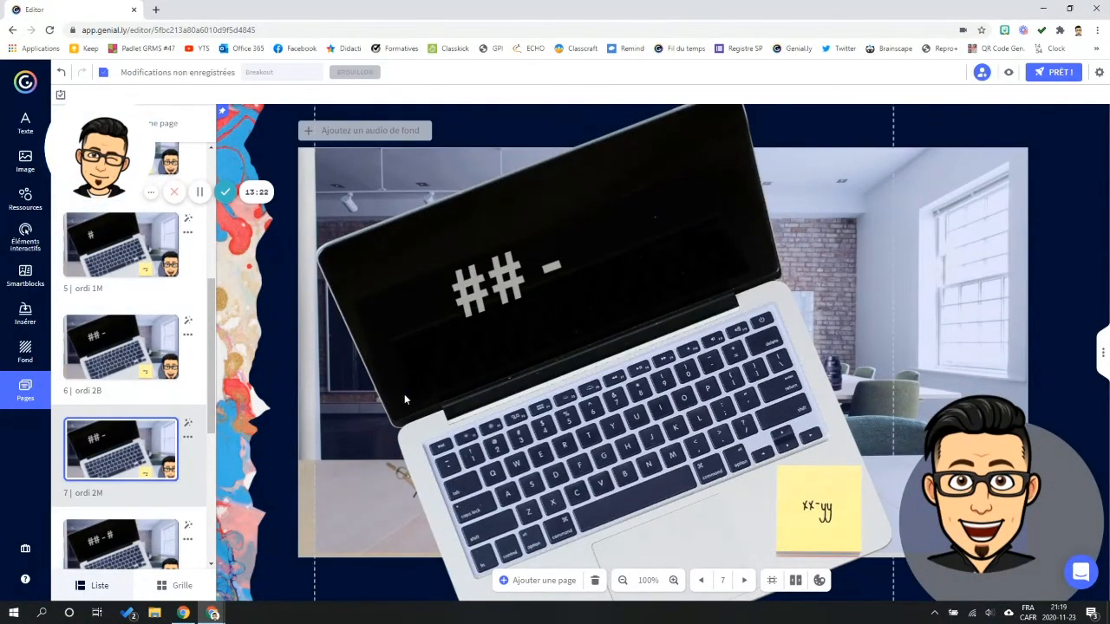
- Link the large invisible zone covering the keyboard on page "ordi 2M" to page "ordi 3M"
click(626, 423)
click(625, 286)
click(613, 301)
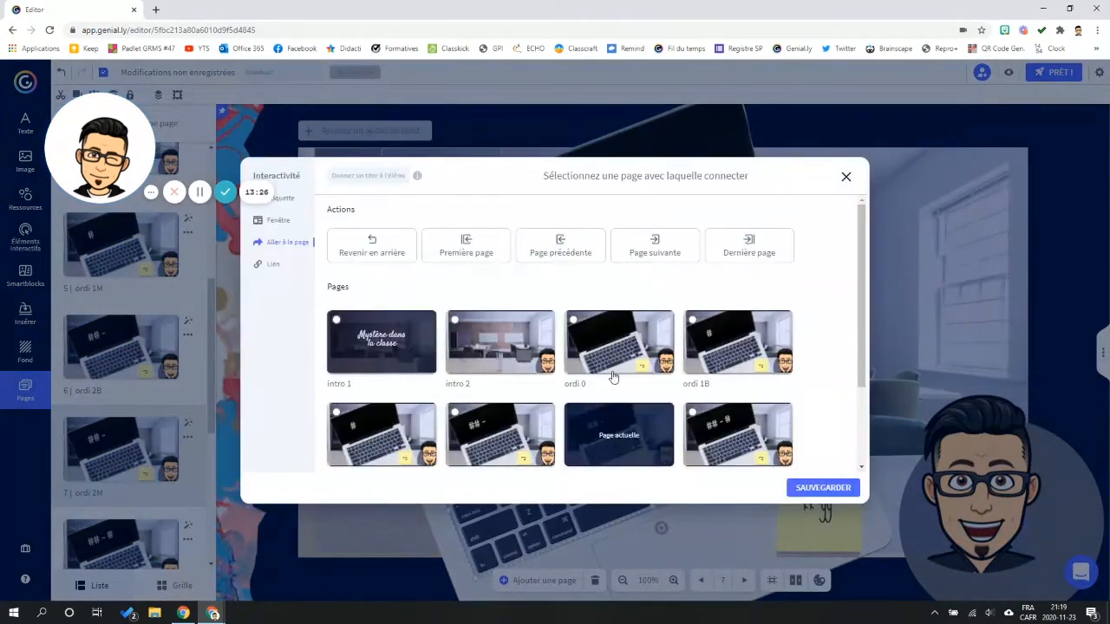
scroll(614, 381, down, 3)
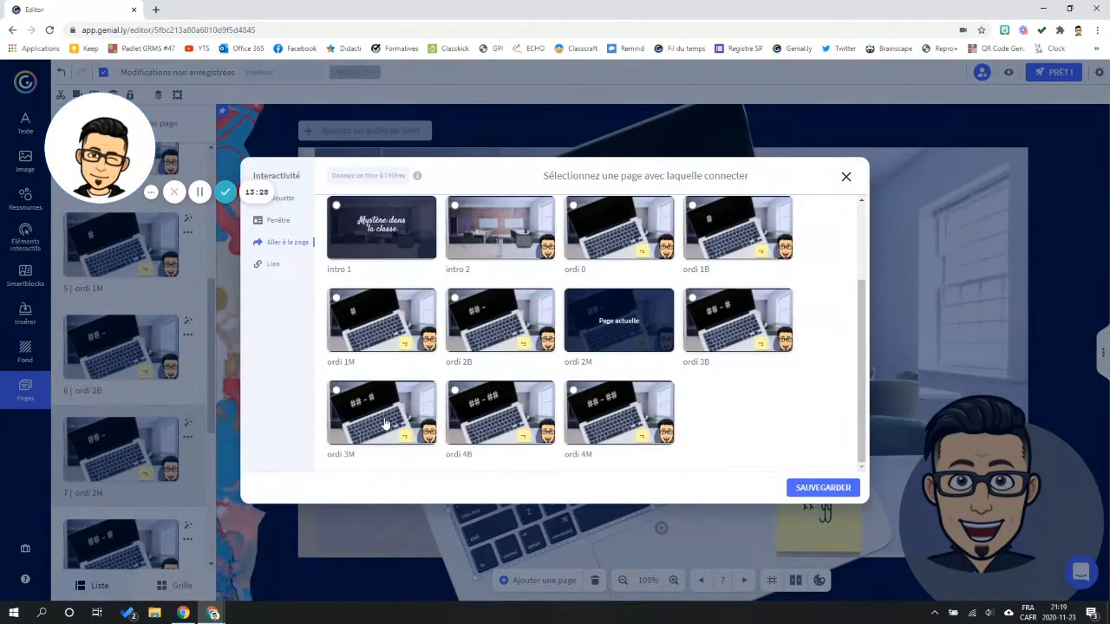
click(386, 422)
click(822, 487)
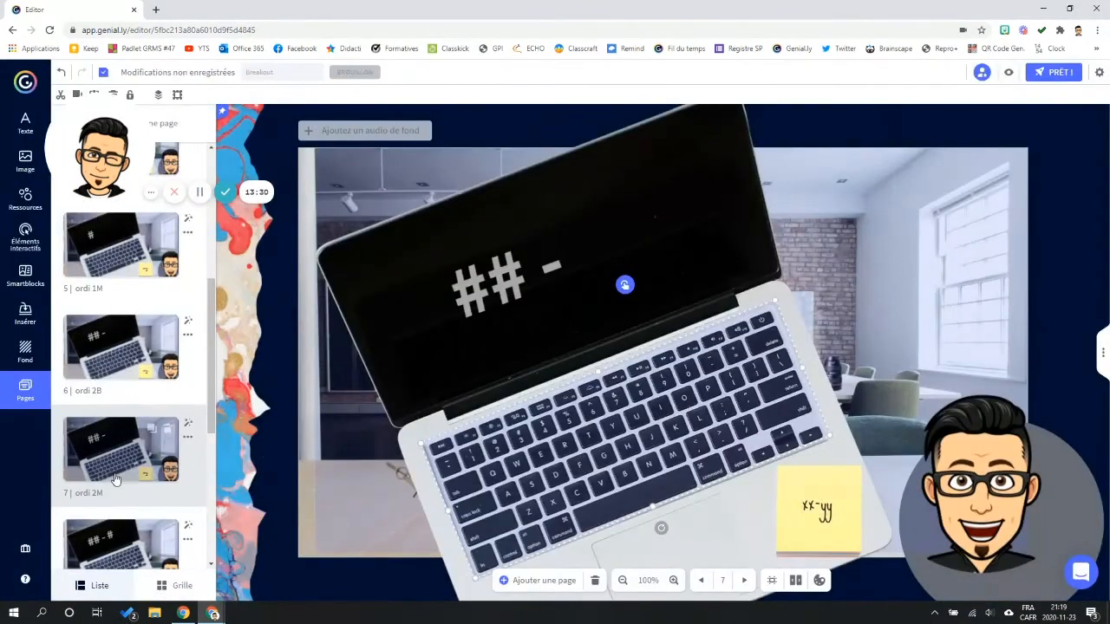
- On page "ordi 3M", delete the small invisible zone and link the large keyboard zone to page "ordi 4M"
scroll(115, 478, down, 3)
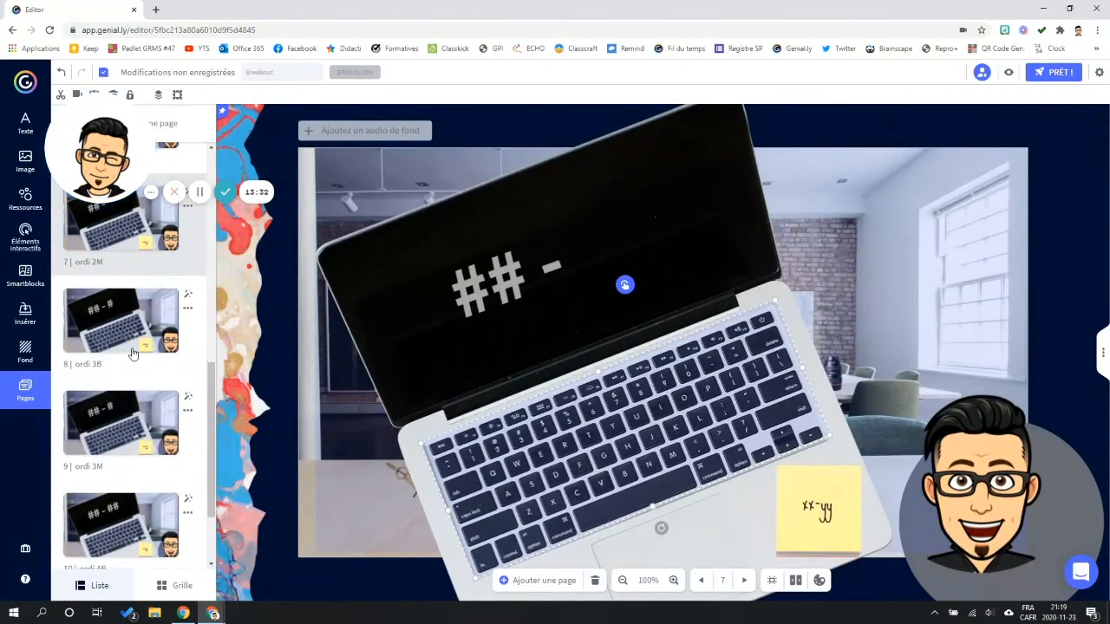
click(128, 407)
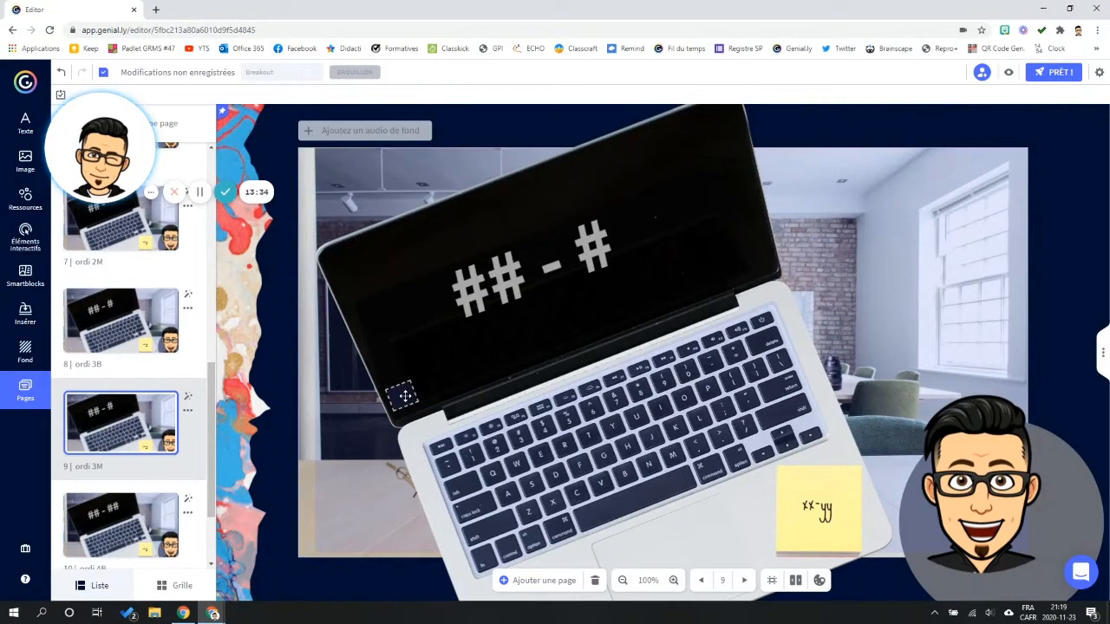
click(438, 429)
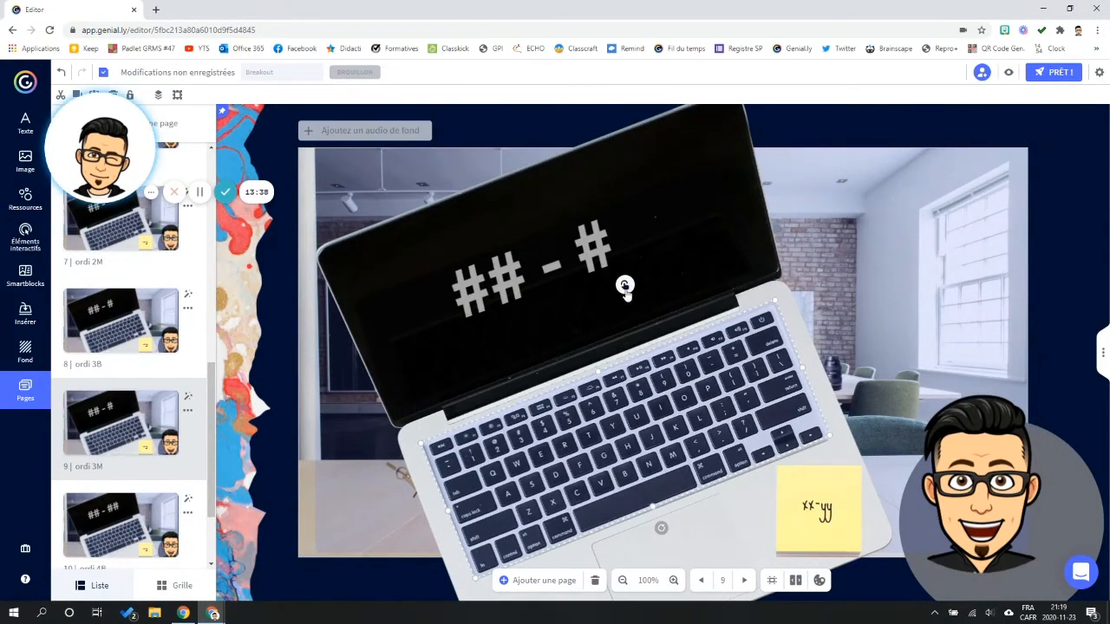
click(624, 287)
click(605, 308)
scroll(560, 408, down, 2)
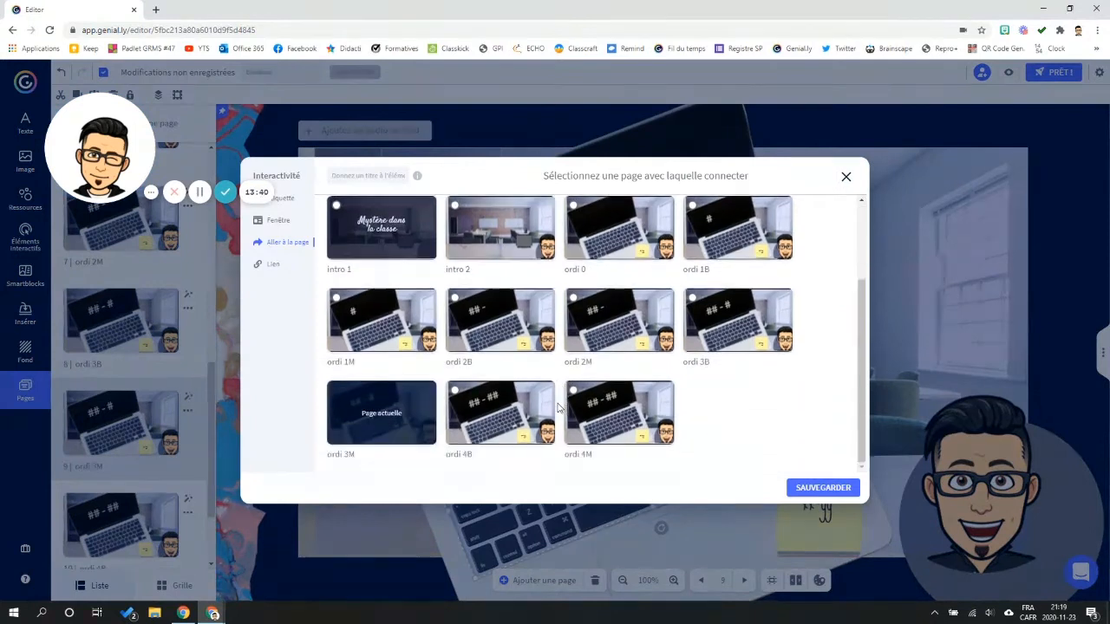
click(605, 425)
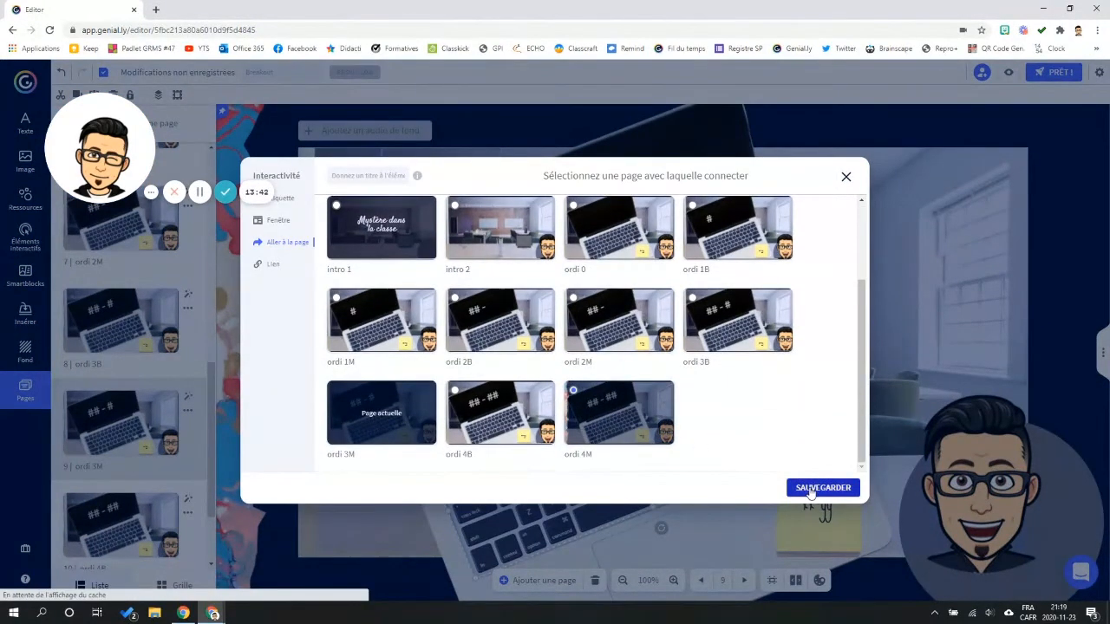
click(807, 488)
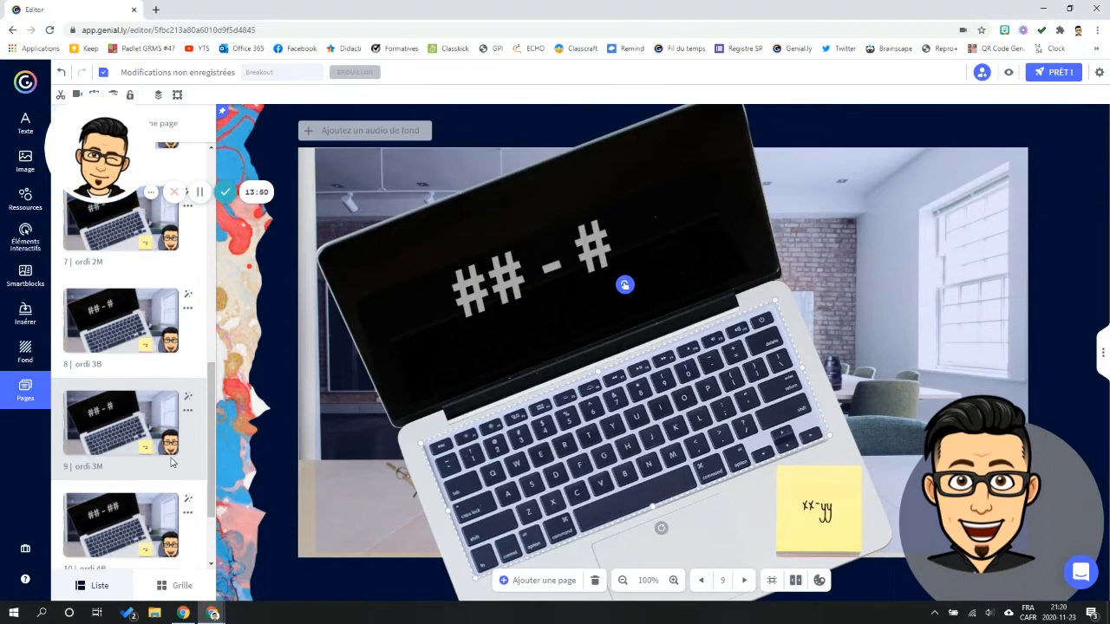
- On page "ordi 4B", colour the laptop's code text green (#8CD147) and give it the continuous Flash animation
scroll(127, 490, down, 2)
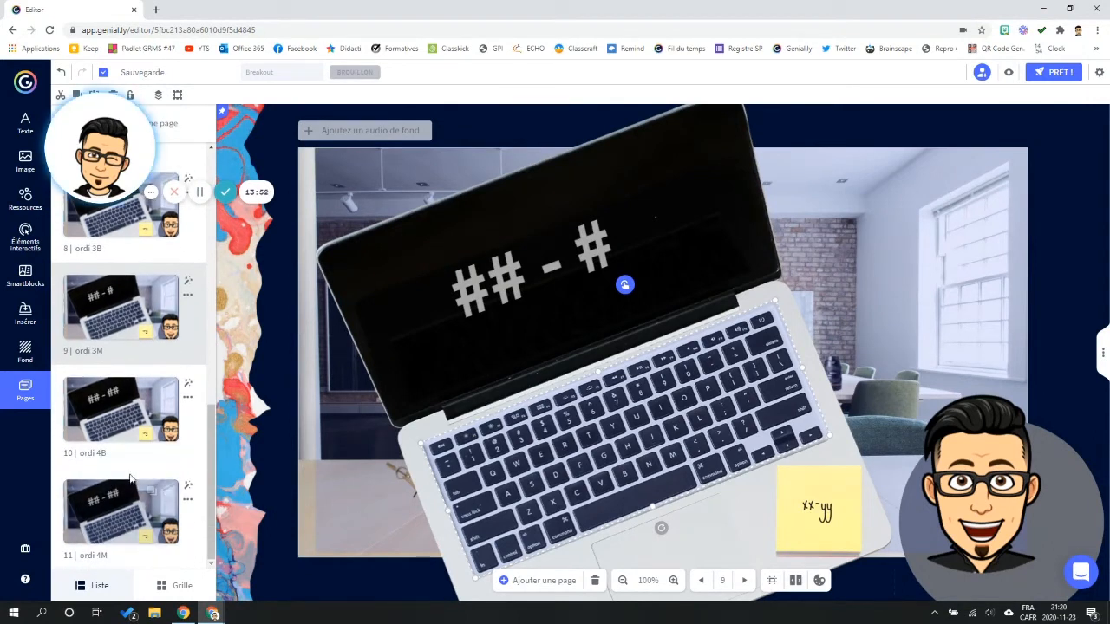
click(111, 420)
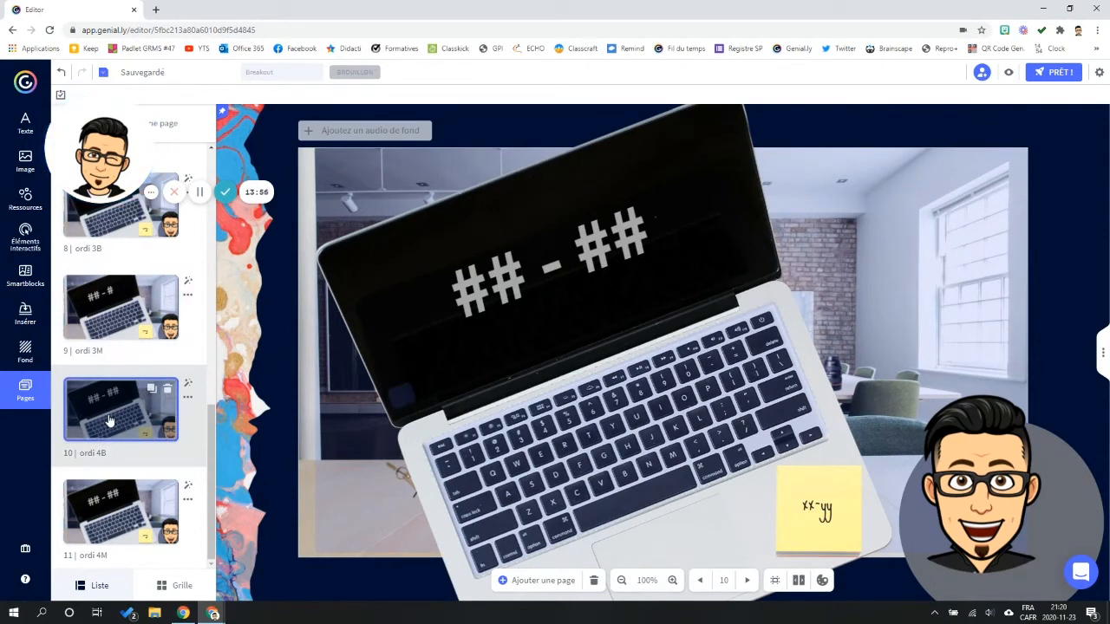
click(553, 267)
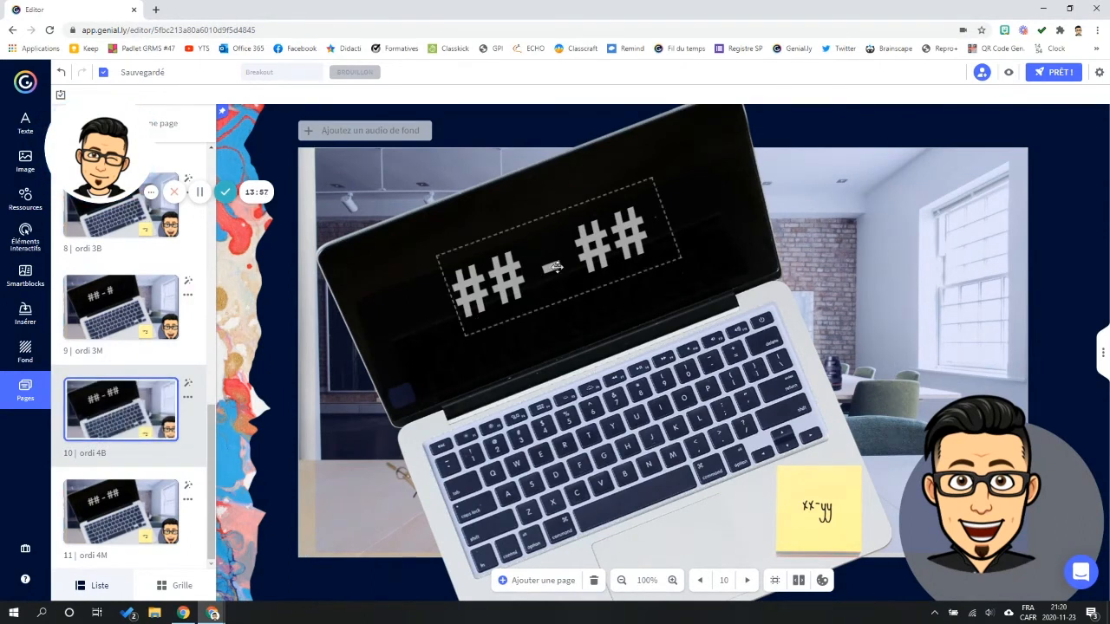
click(602, 245)
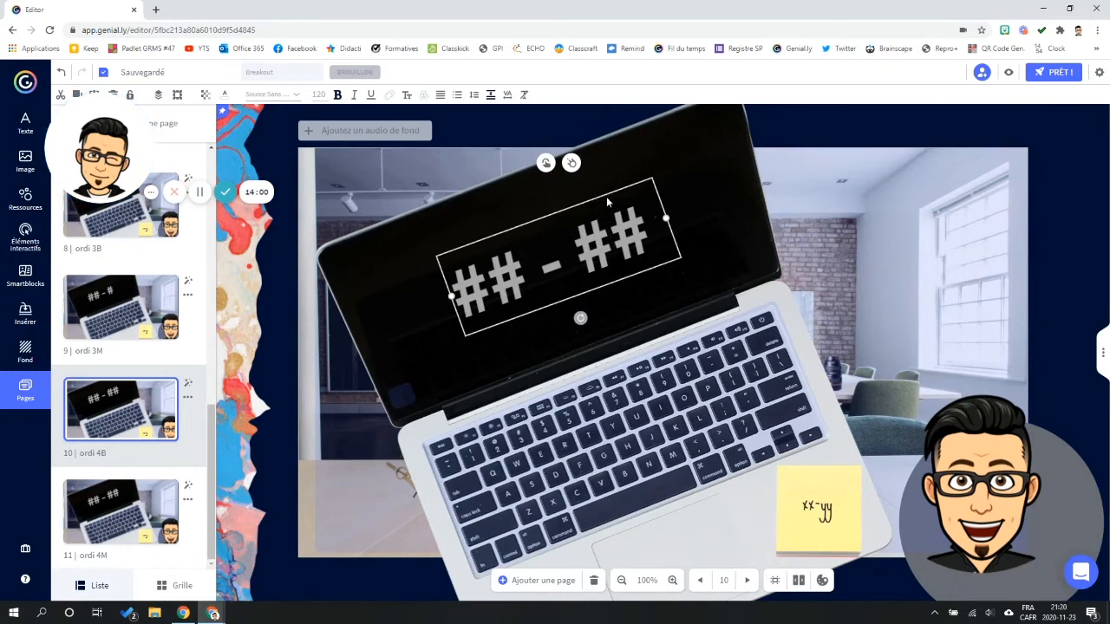
drag(590, 185, 450, 157)
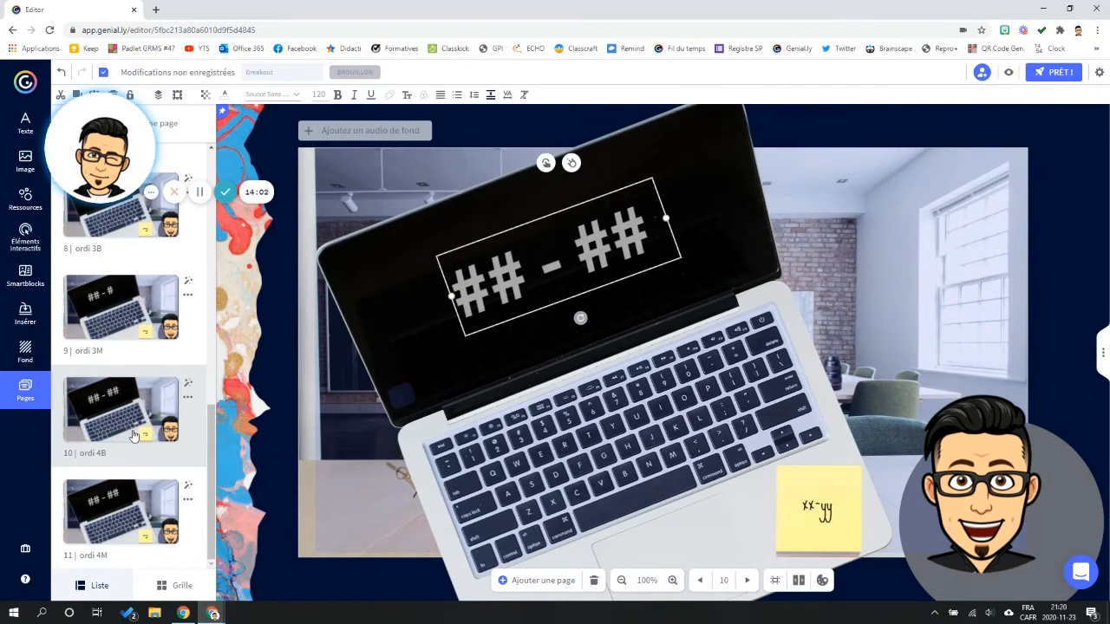
mouse_move(132, 434)
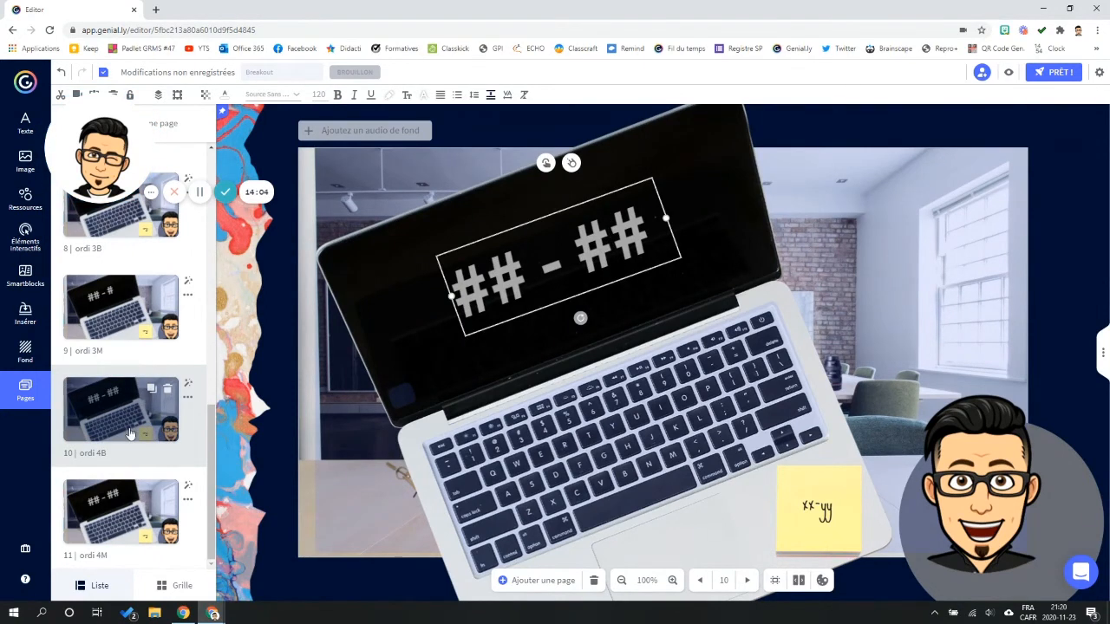
click(224, 95)
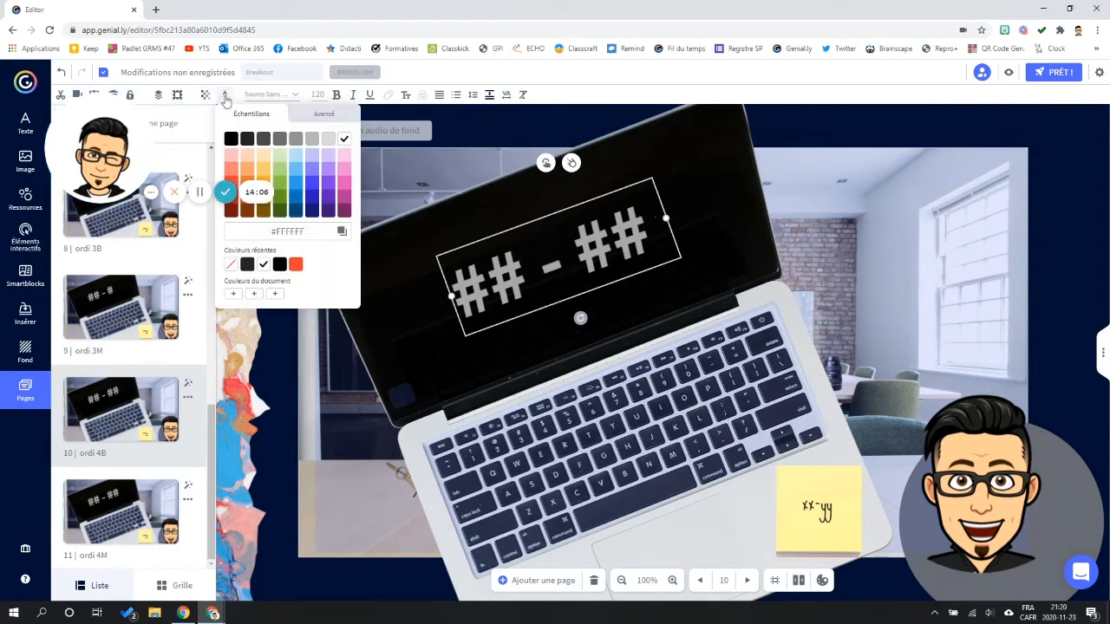
click(281, 185)
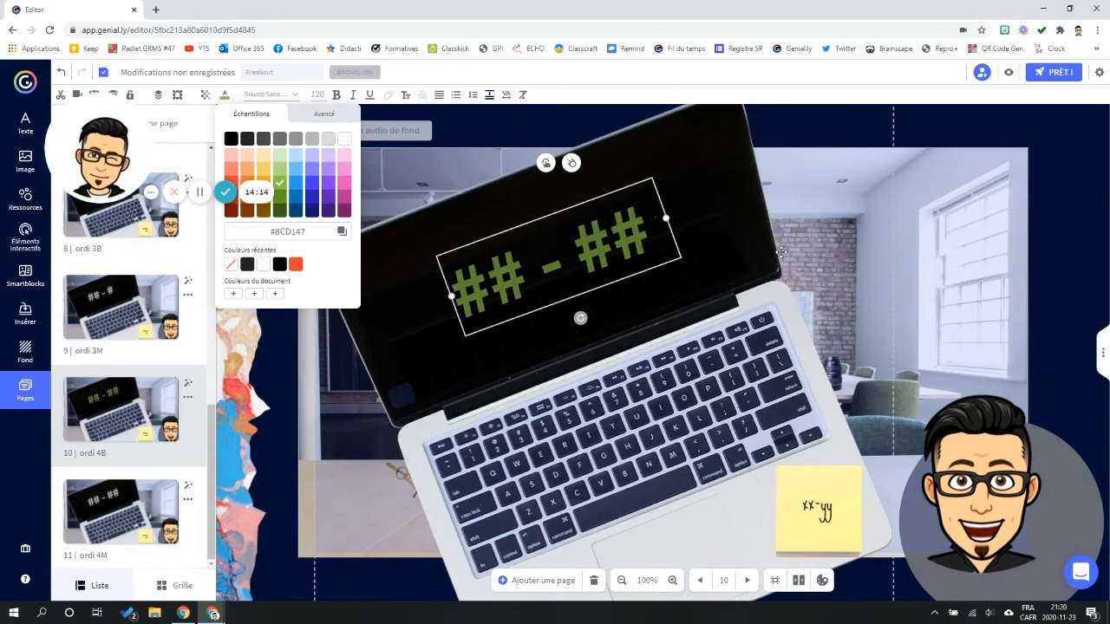
click(572, 164)
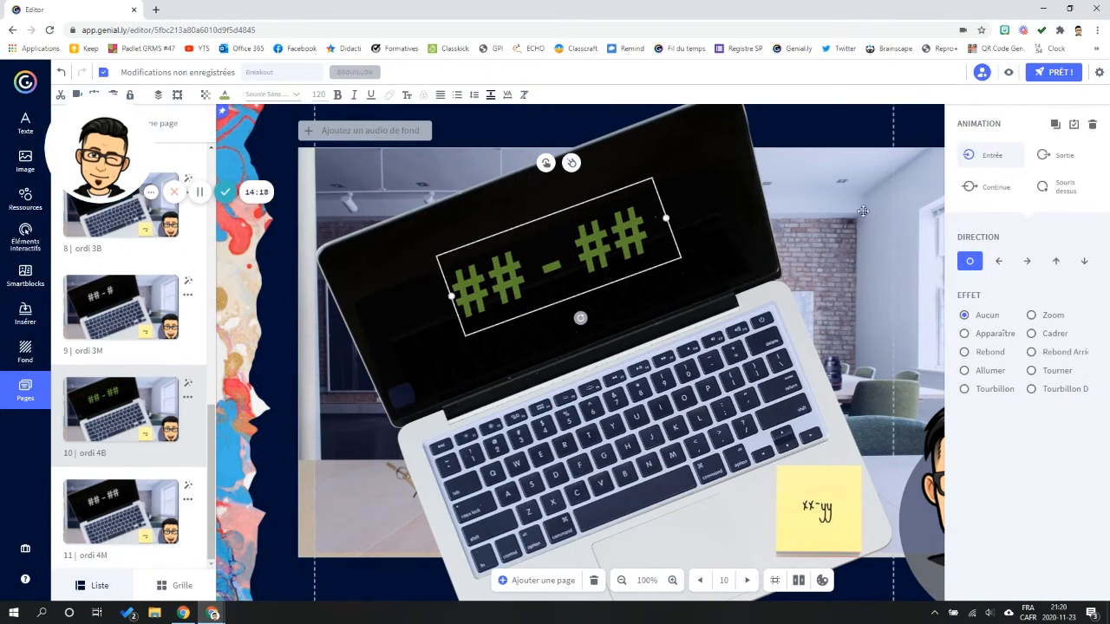
click(989, 186)
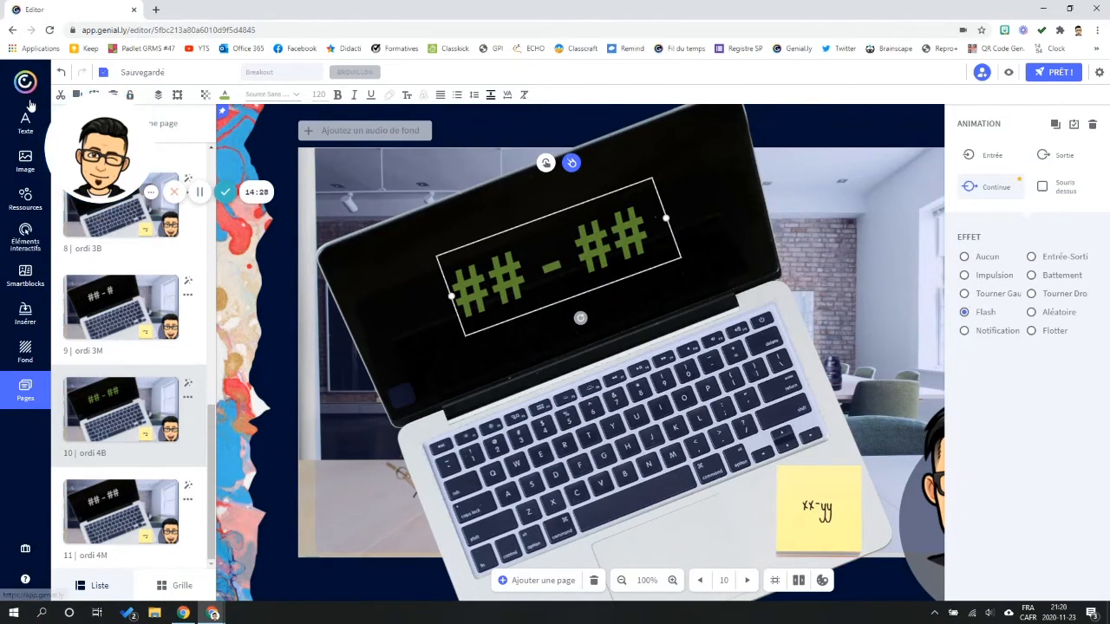
- Add a round blue right-arrow button over the laptop's keyboard on page "ordi 4B"
click(26, 241)
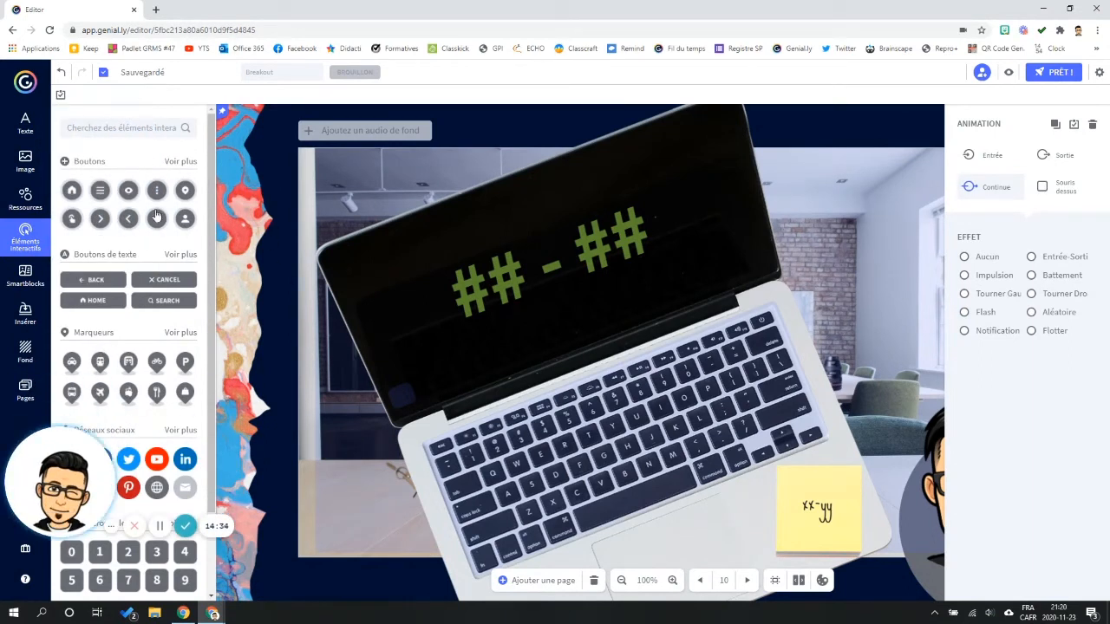
click(177, 163)
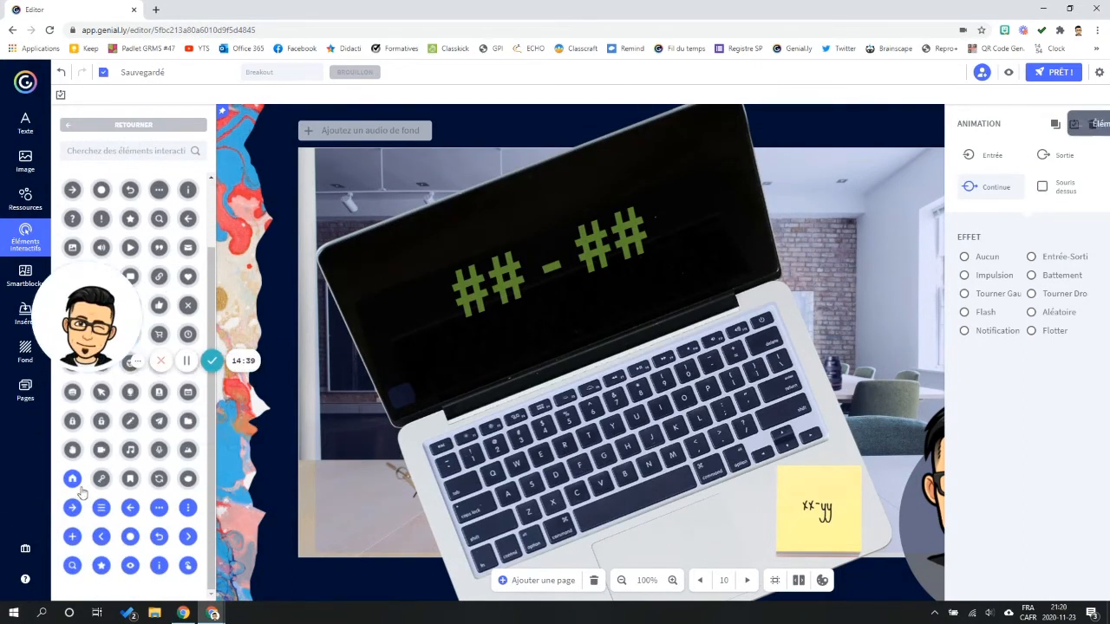
drag(624, 464, 627, 423)
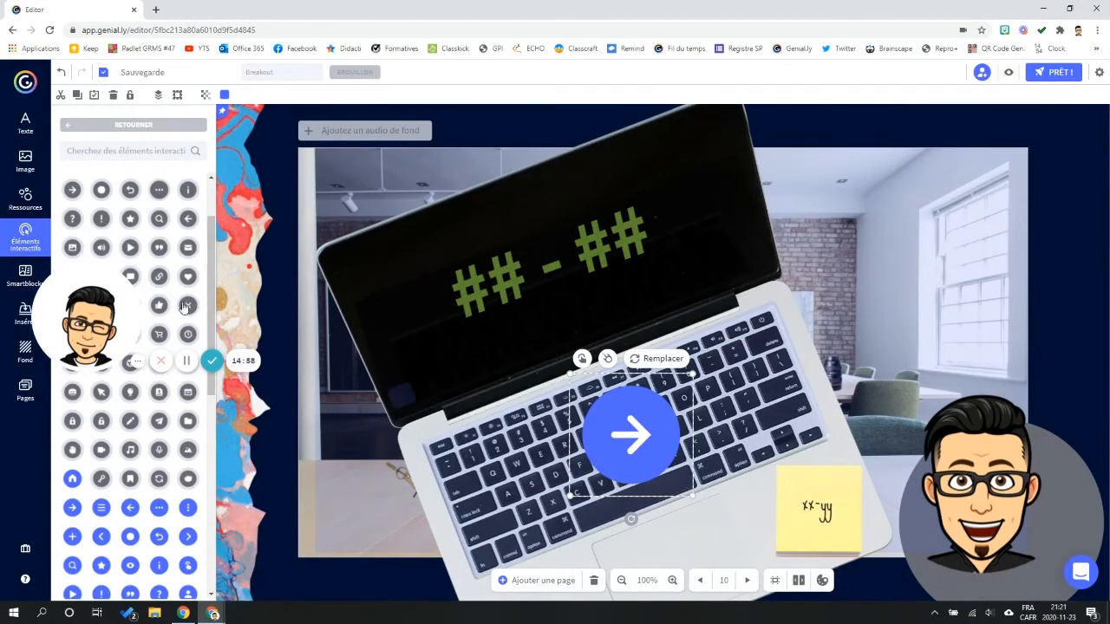
- On page "ordi 4M", colour the code text on the laptop screen red (#E83030)
click(26, 390)
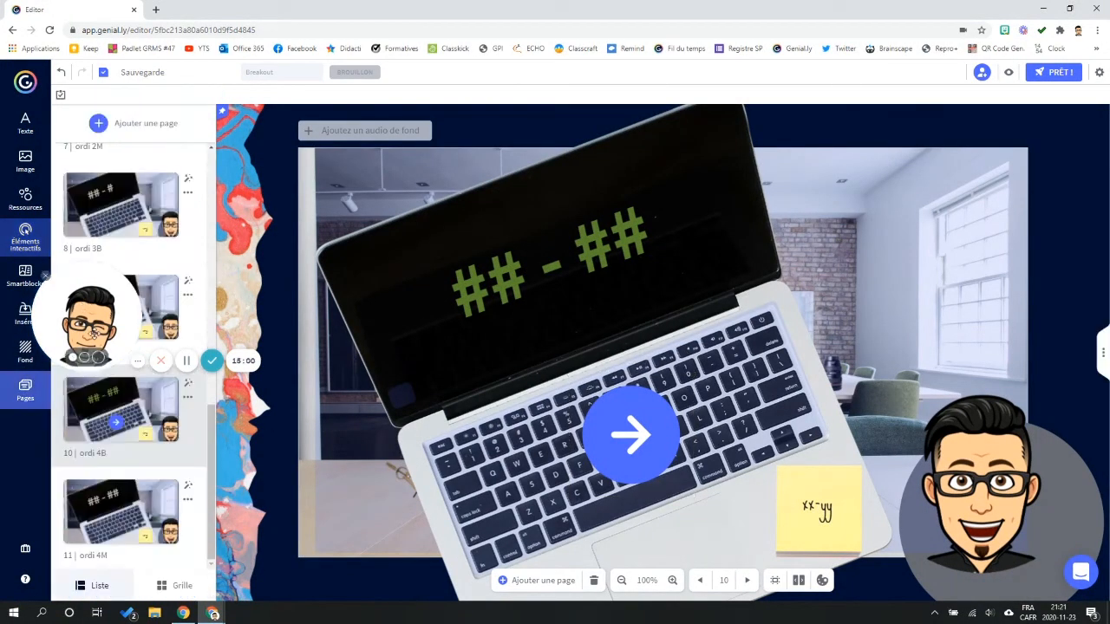
click(130, 512)
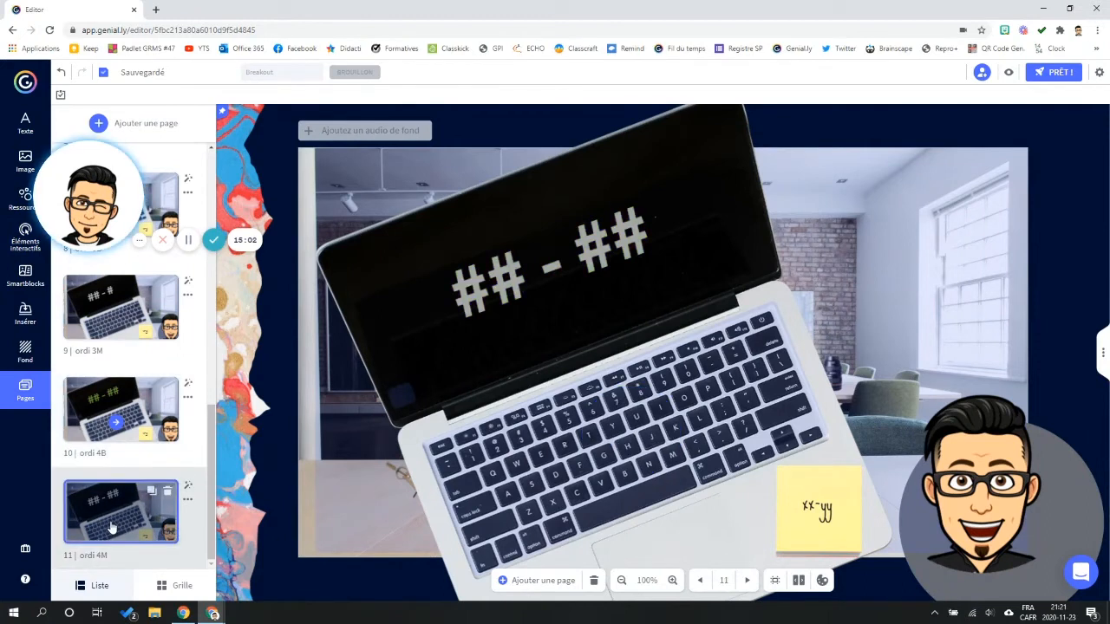
click(588, 257)
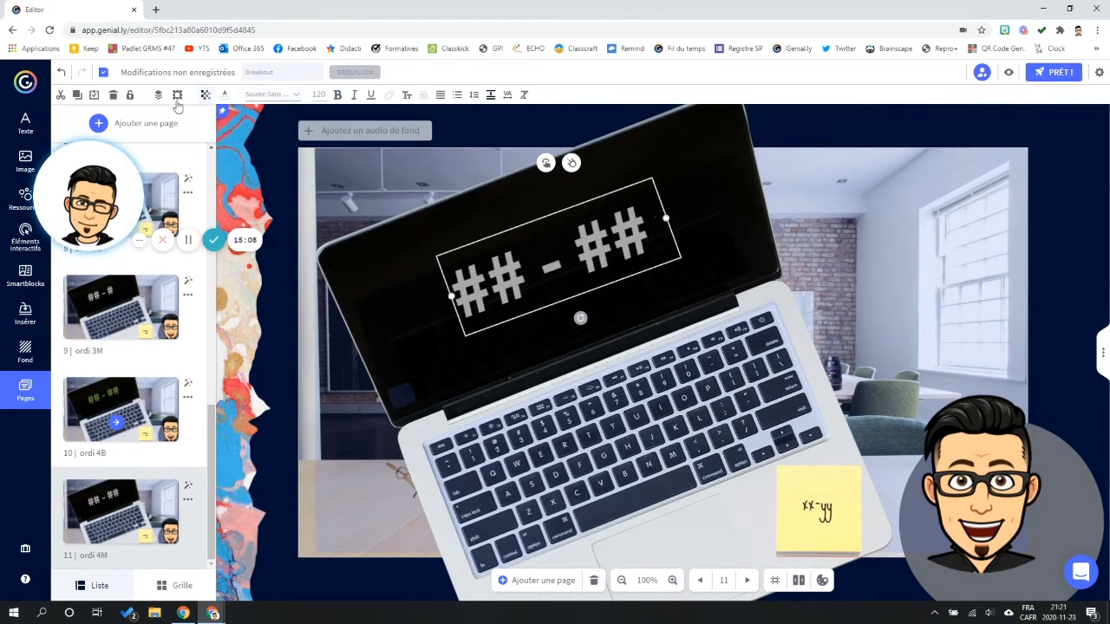
click(225, 94)
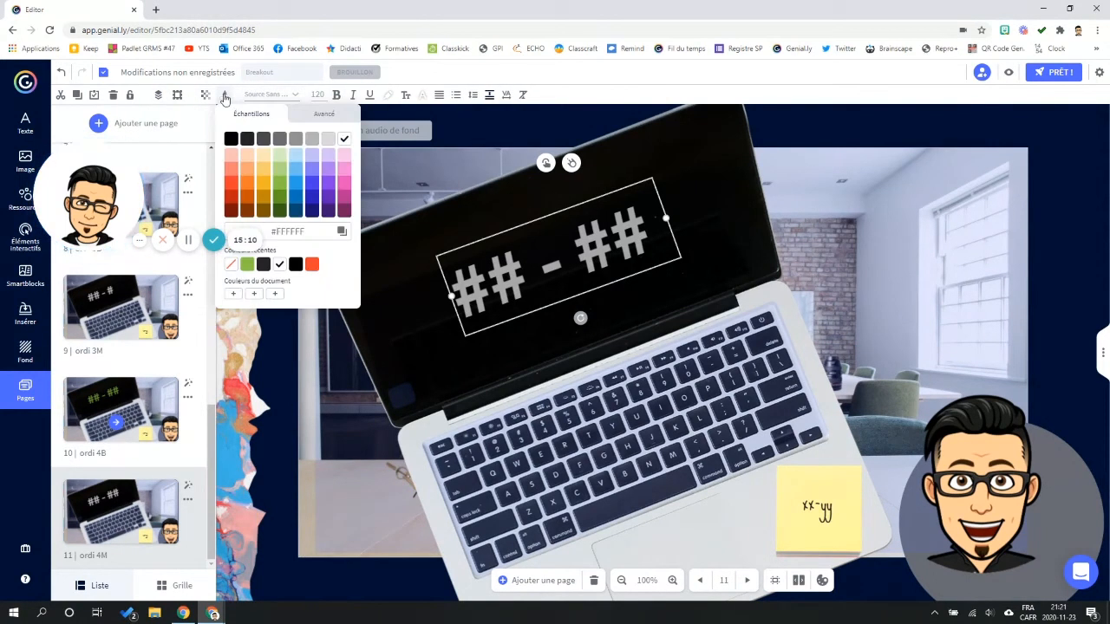
click(313, 265)
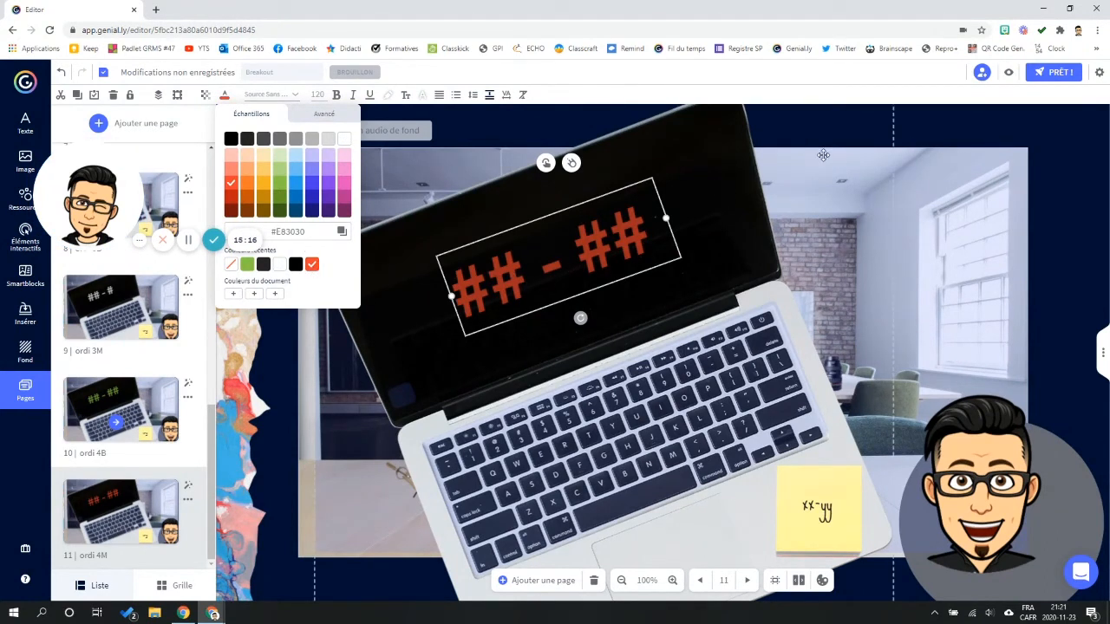
- Give the red code text on page "ordi 4M" the continuous Flash animation
click(572, 163)
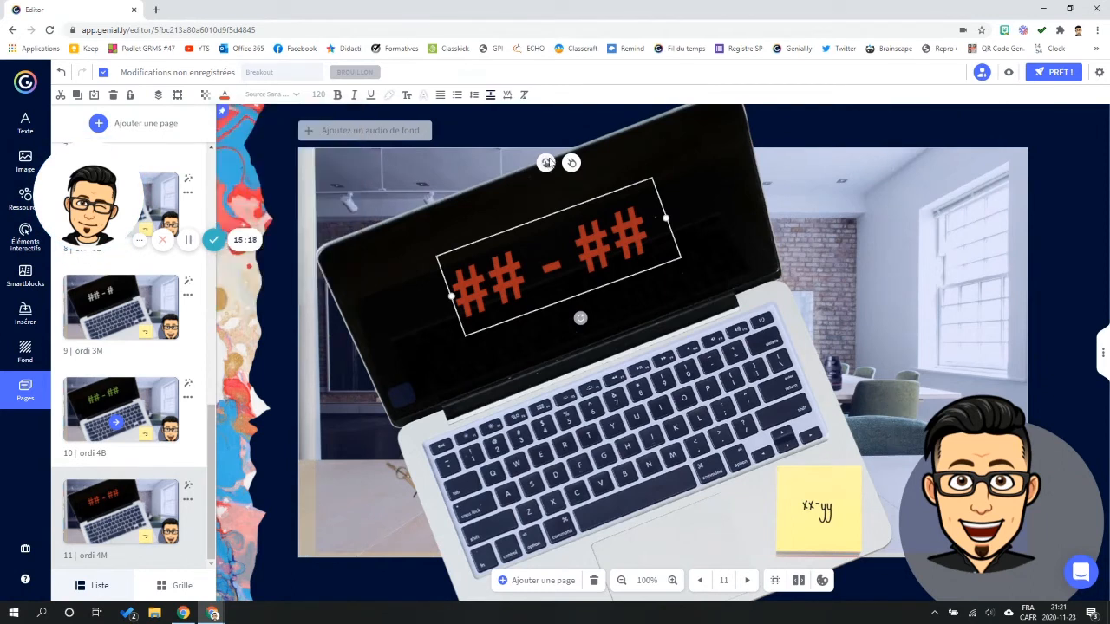
click(786, 181)
click(572, 163)
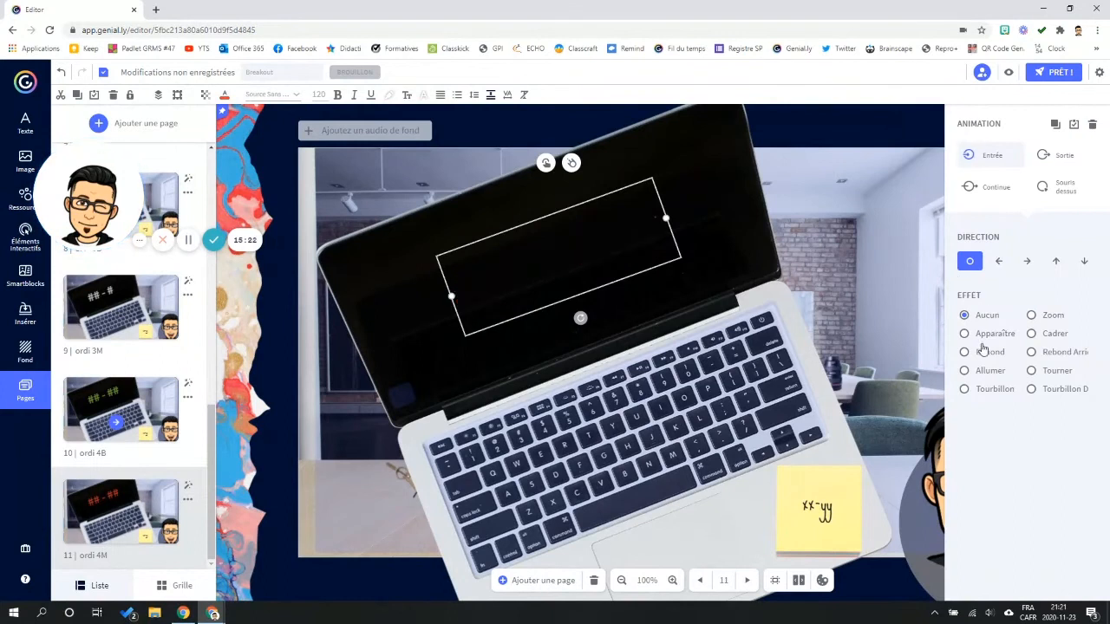
click(991, 187)
click(986, 312)
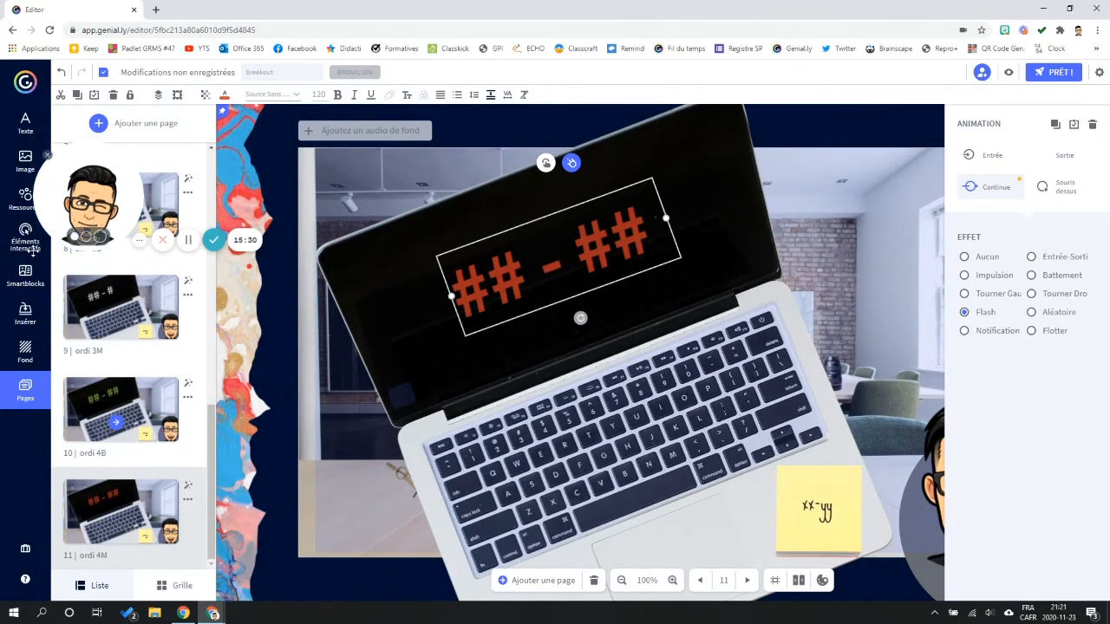
- Copy the blue arrow button from page "ordi 4B" onto page "ordi 4M"
click(120, 412)
click(605, 424)
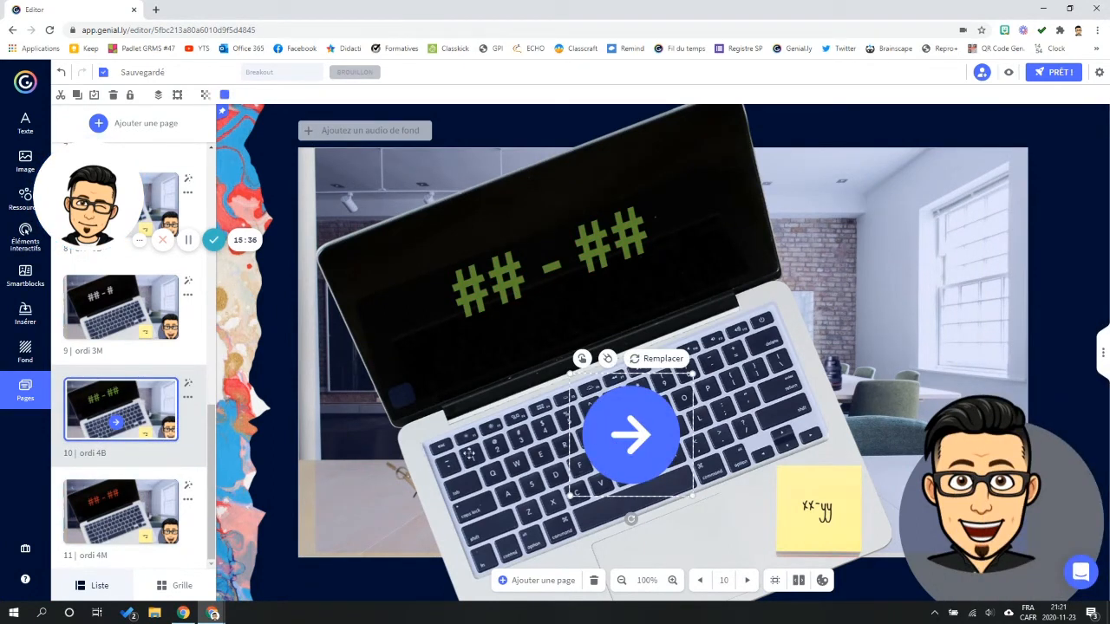
click(120, 510)
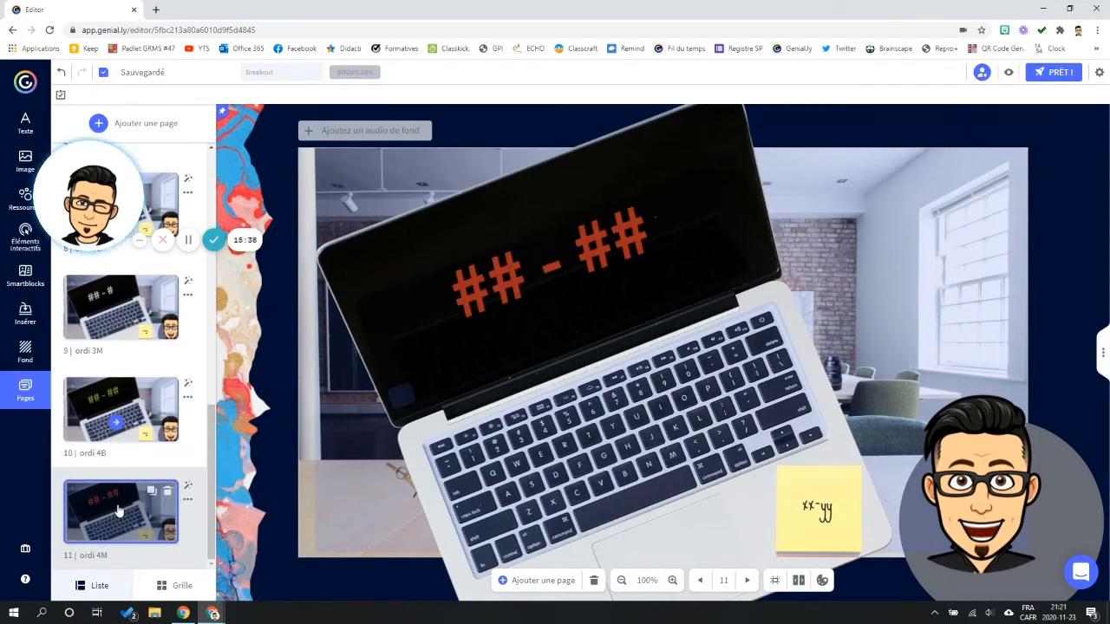
key(ctrl+v)
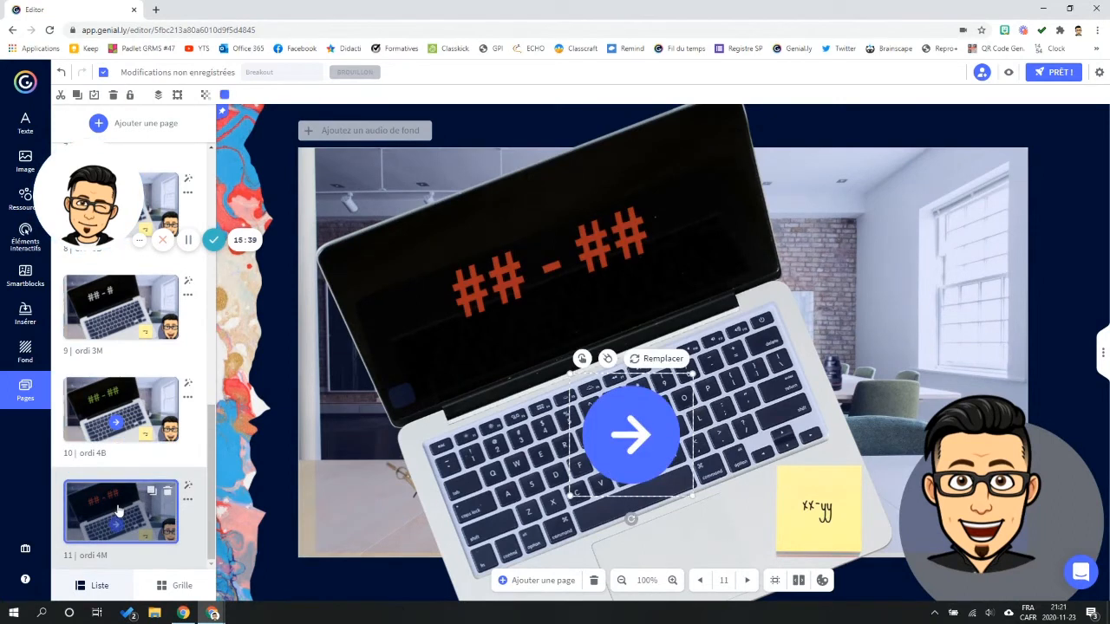
- Recolour the arrow button on page "ordi 4M" red and rotate it half a turn so it points left
click(225, 94)
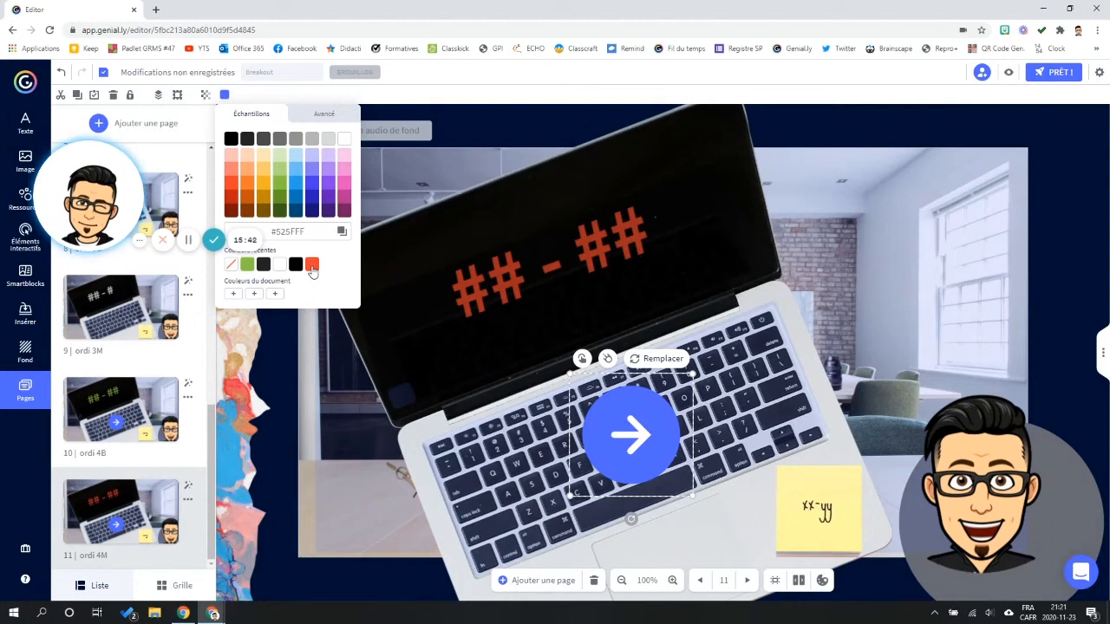
click(231, 182)
drag(631, 351, 630, 520)
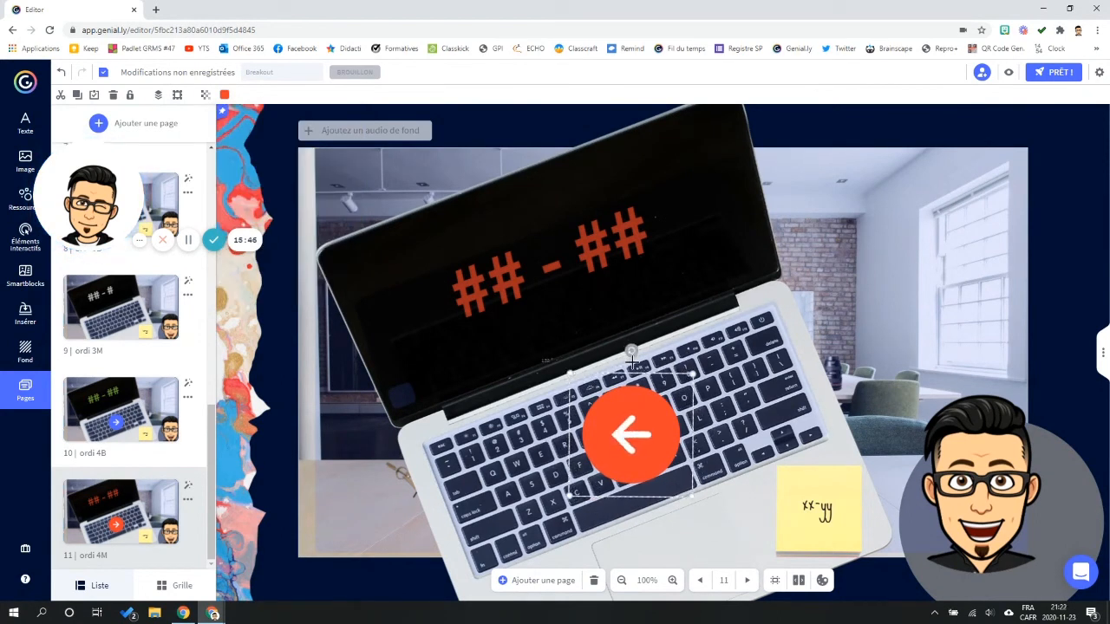
click(632, 363)
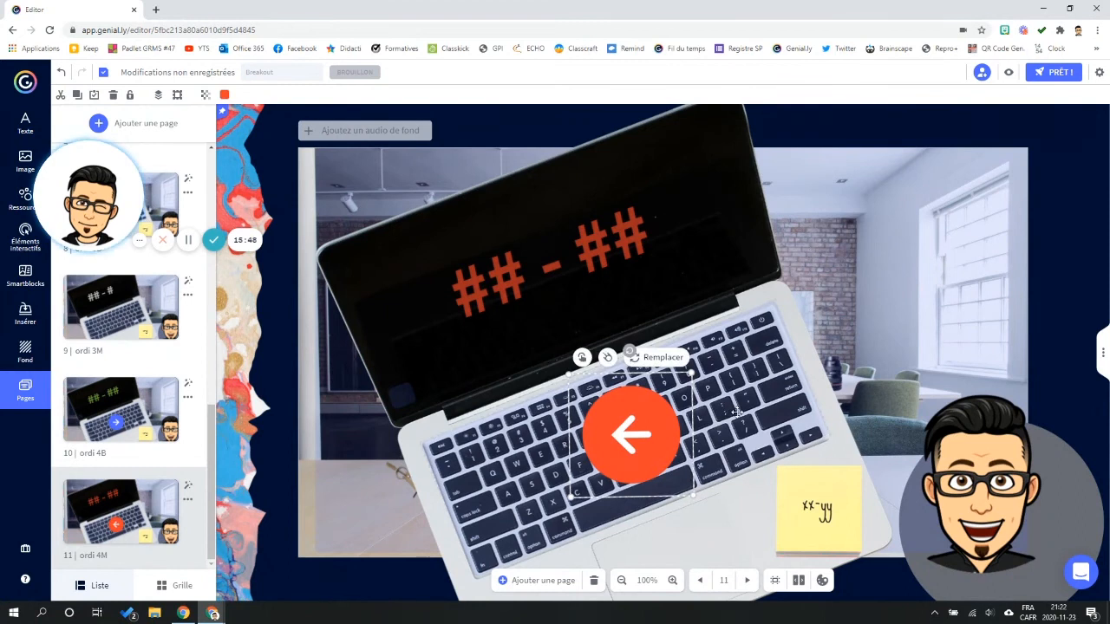
- Link the red left-arrow button on page "ordi 4M" to page "ordi 0"
click(607, 357)
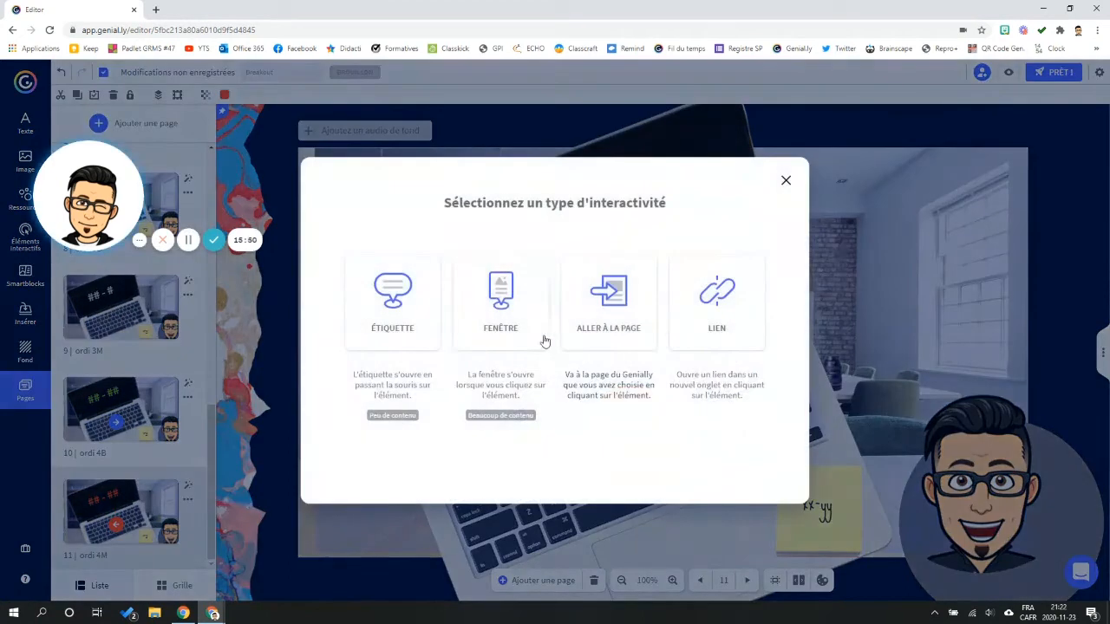
click(607, 314)
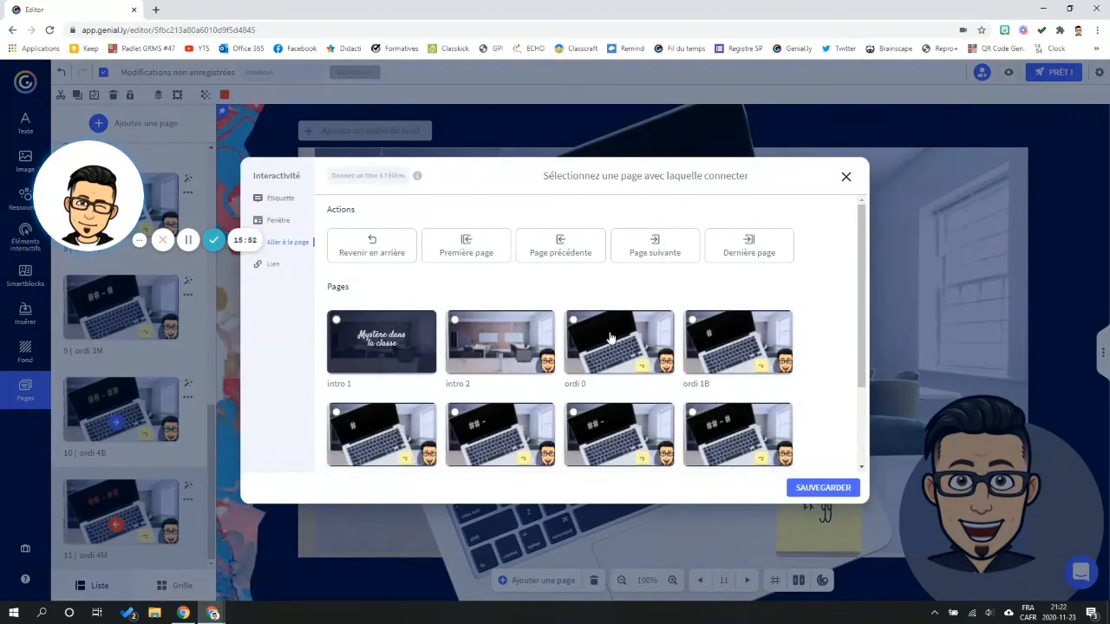
click(604, 341)
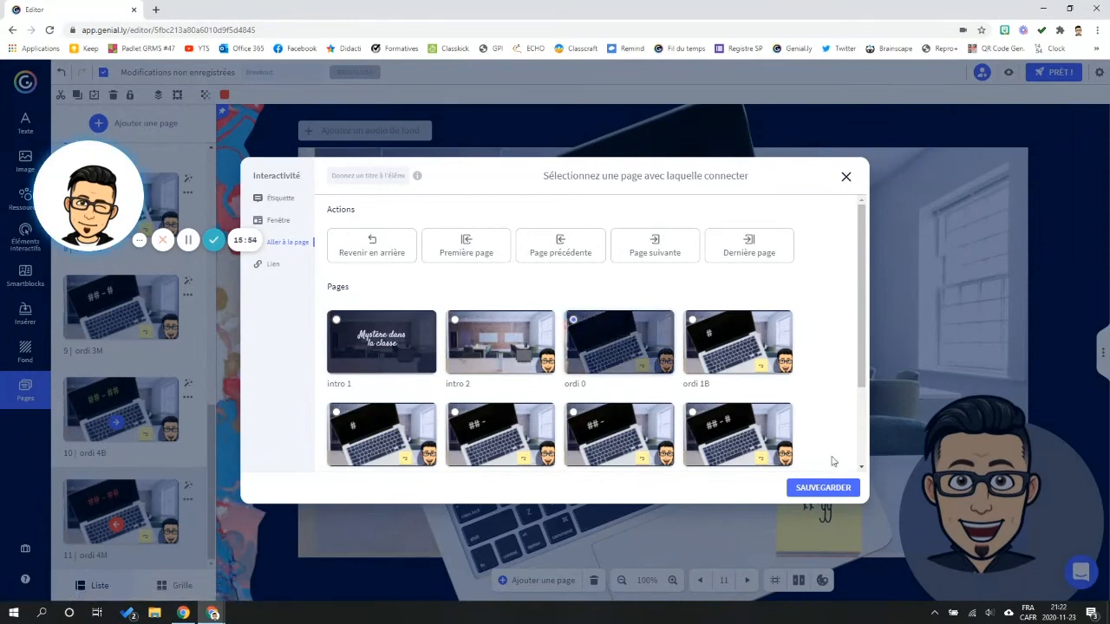
click(823, 488)
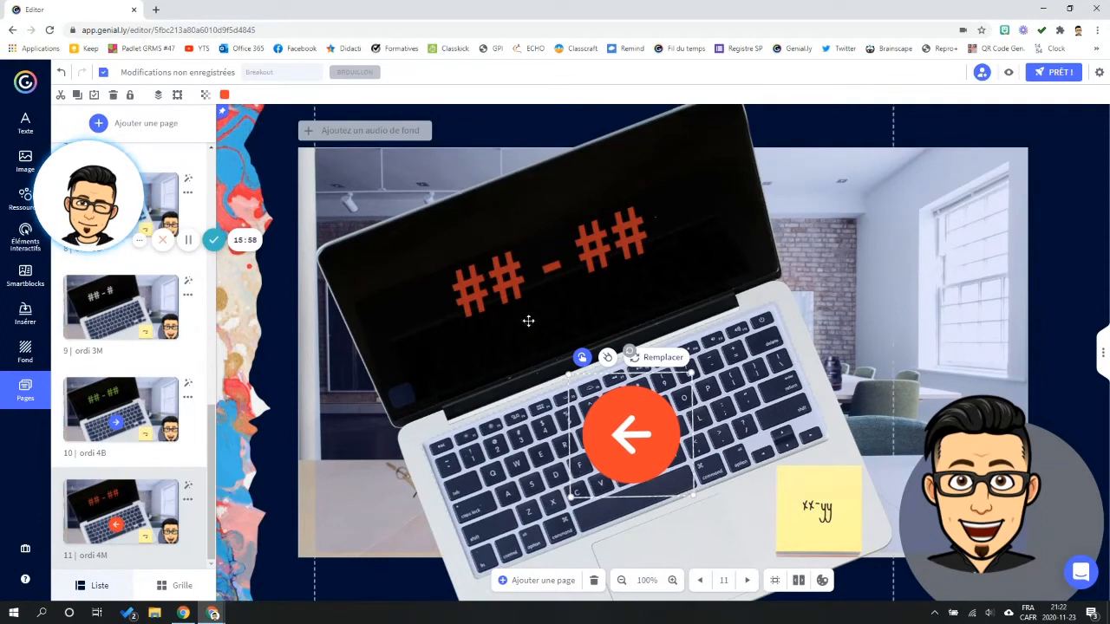
- On page "ordi 0", add a grey round home button over the window at the page's upper right
scroll(101, 468, up, 8)
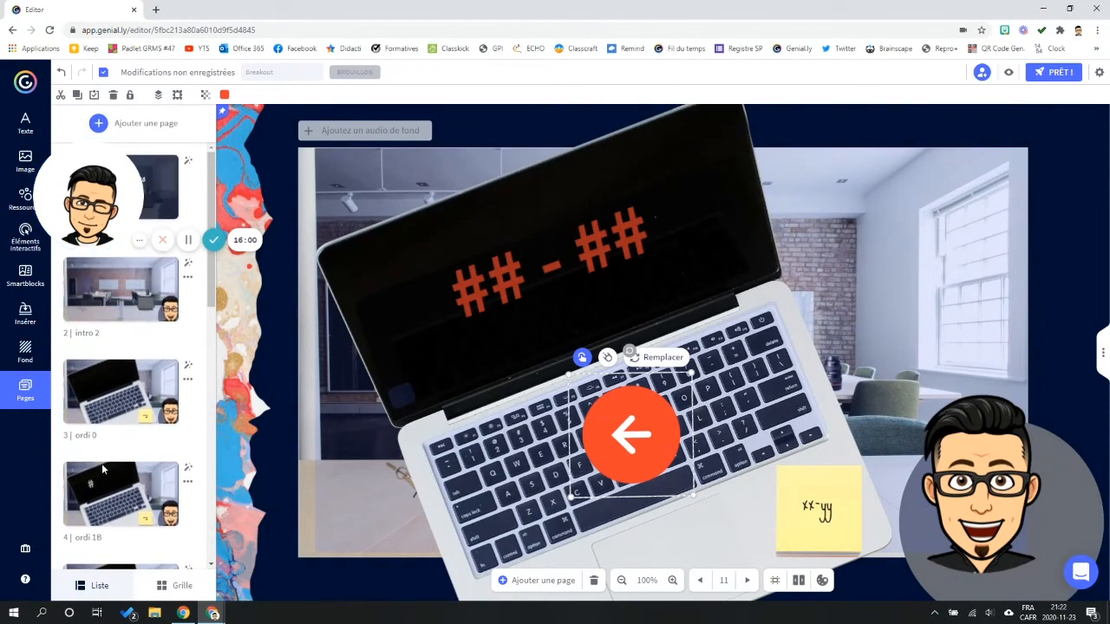
click(120, 301)
click(127, 390)
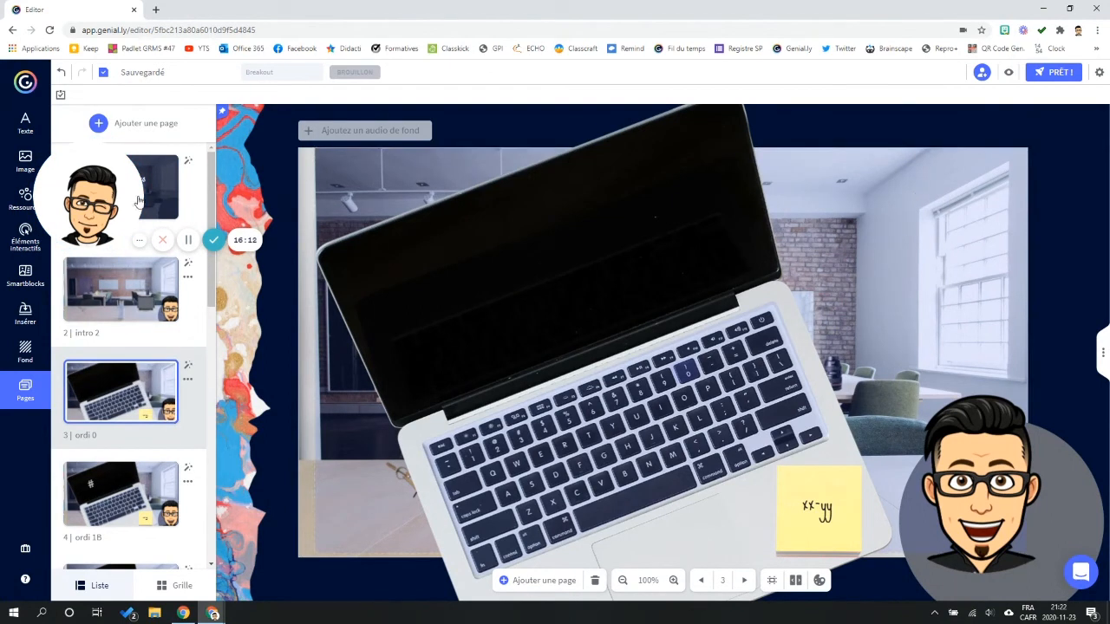
click(25, 236)
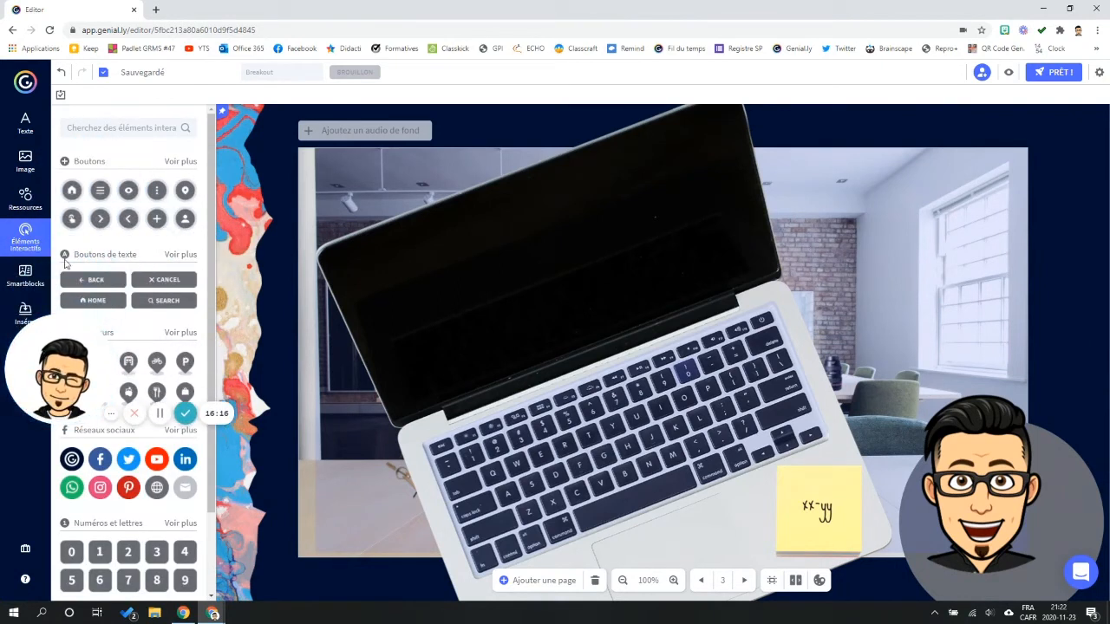
drag(72, 191, 799, 214)
drag(936, 192, 982, 248)
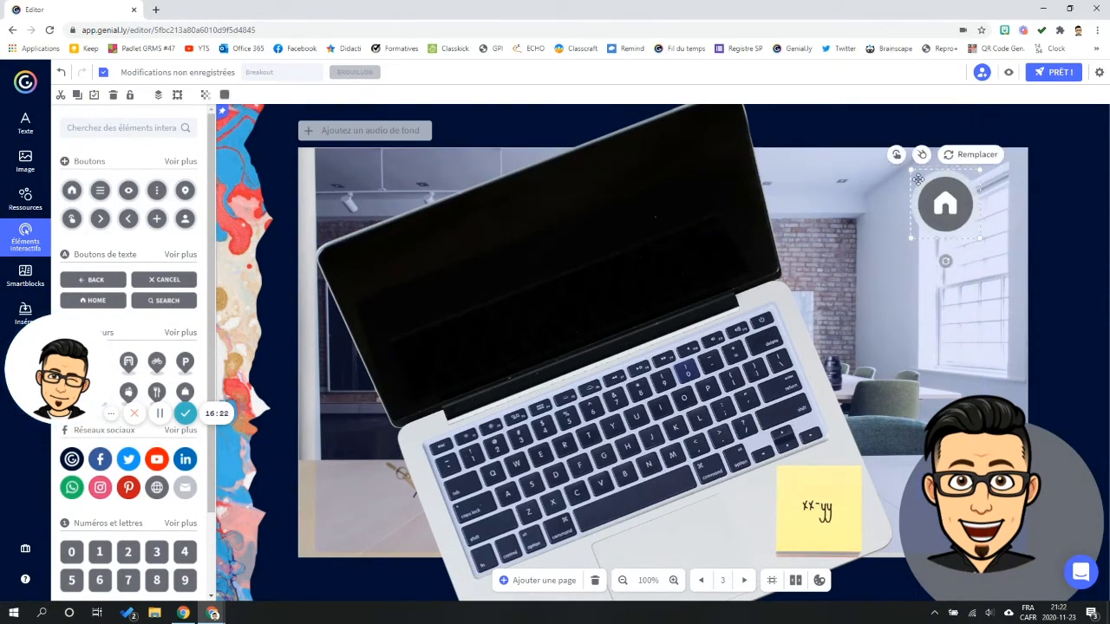
- Link the home button on page "ordi 0" to page "intro 2"
click(900, 156)
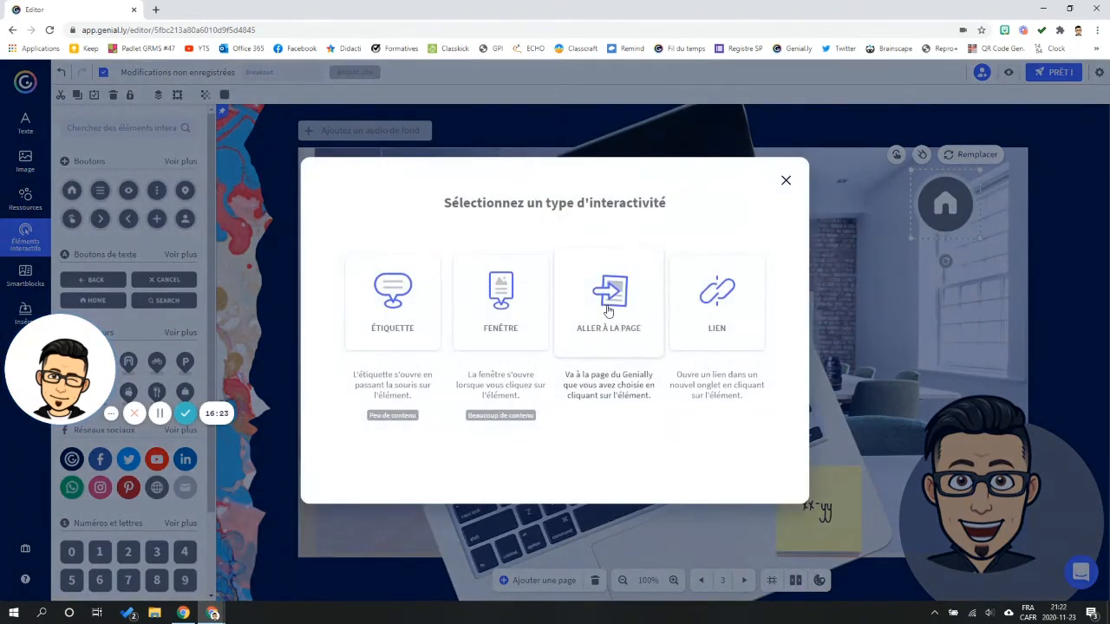
click(607, 309)
click(508, 357)
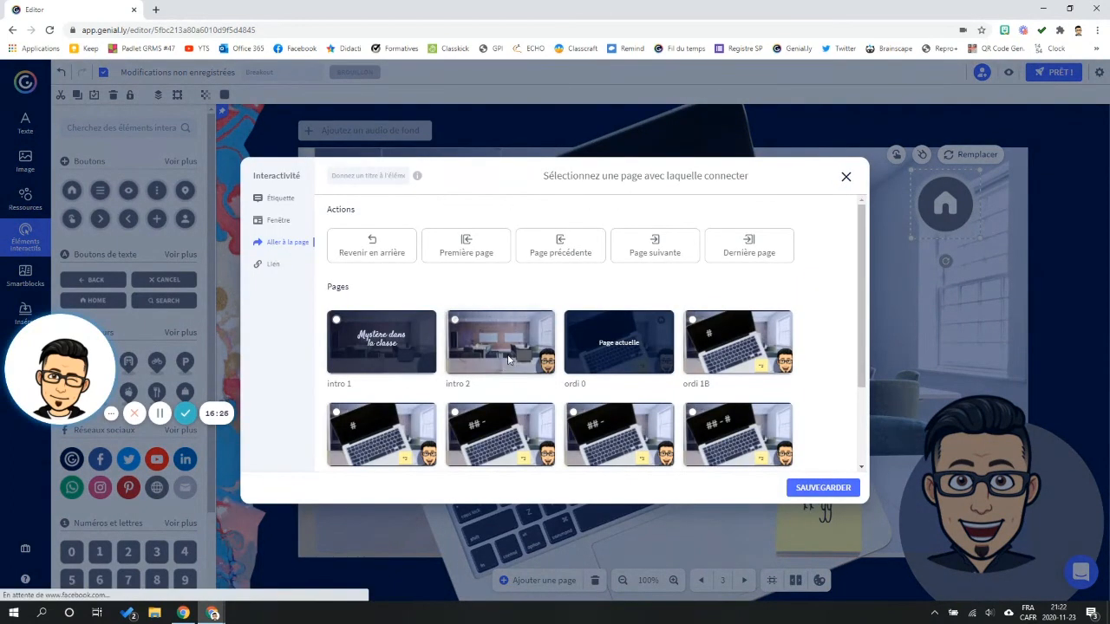
click(830, 491)
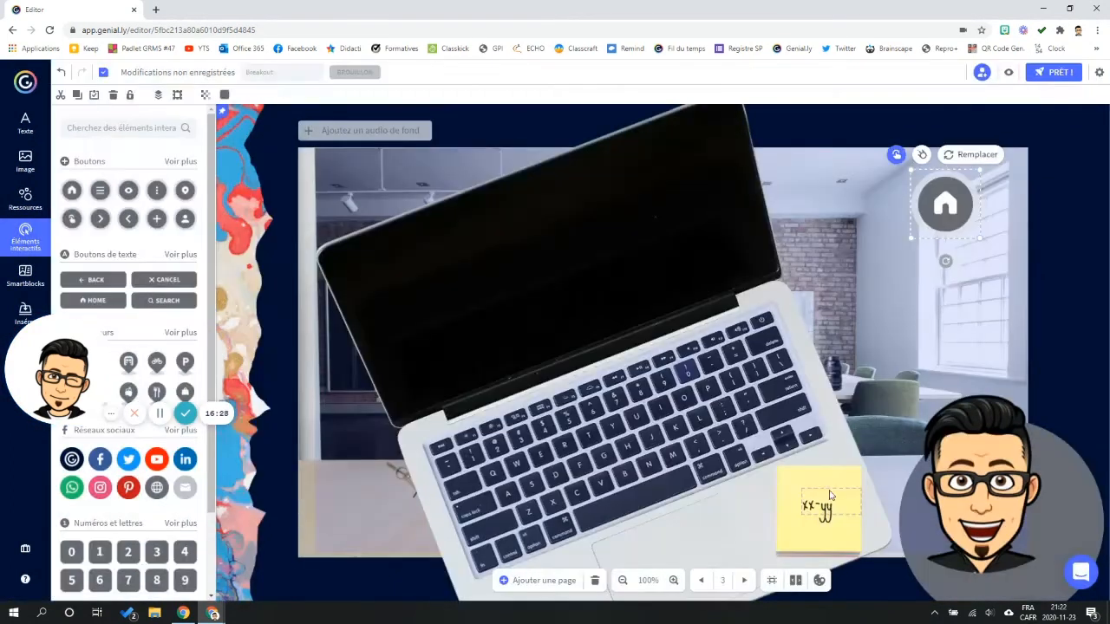
- Copy the linked home button from page "ordi 0" onto each of pages 4 to 11, "ordi 1B" through "ordi 4M"
click(952, 201)
click(744, 581)
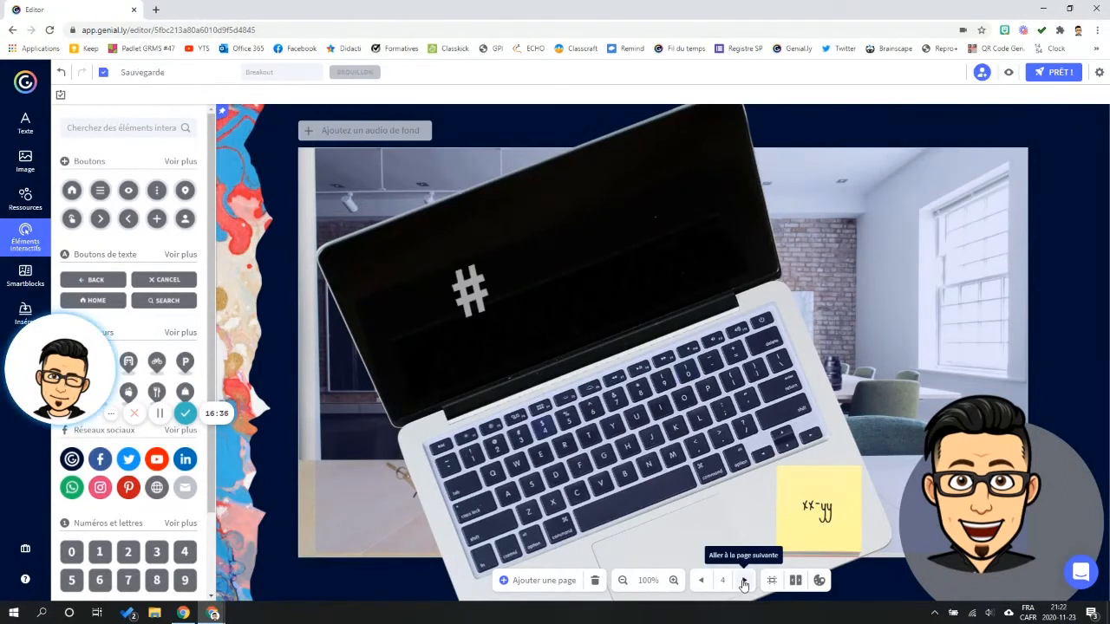
key(ctrl+v)
click(743, 581)
key(ctrl+v)
click(744, 581)
key(ctrl+v)
click(743, 581)
key(ctrl+v)
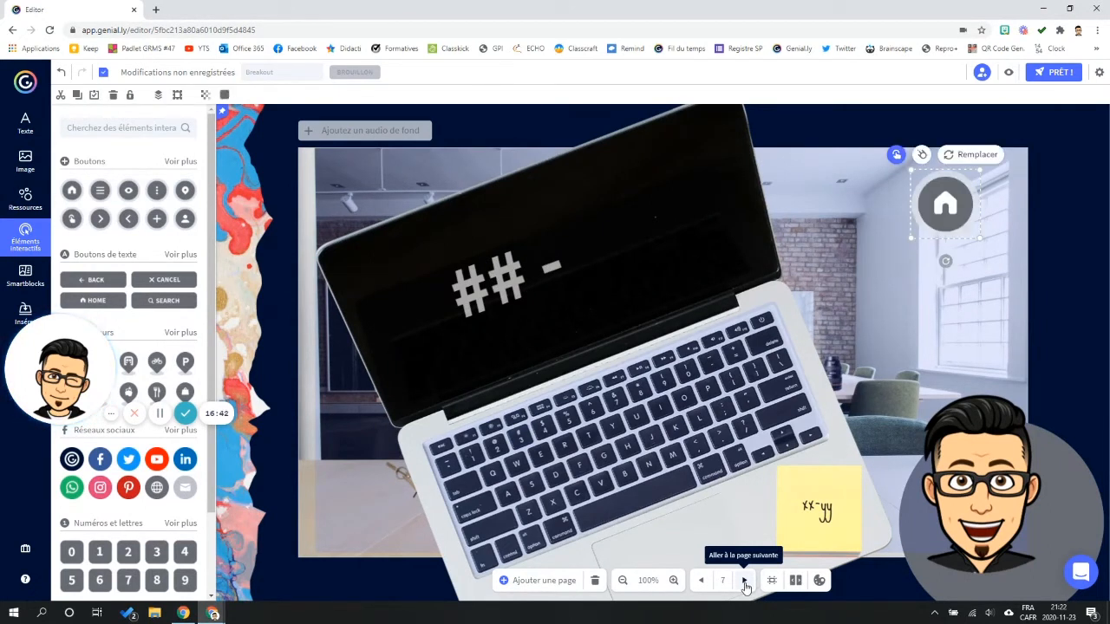
click(744, 581)
key(ctrl+v)
click(745, 581)
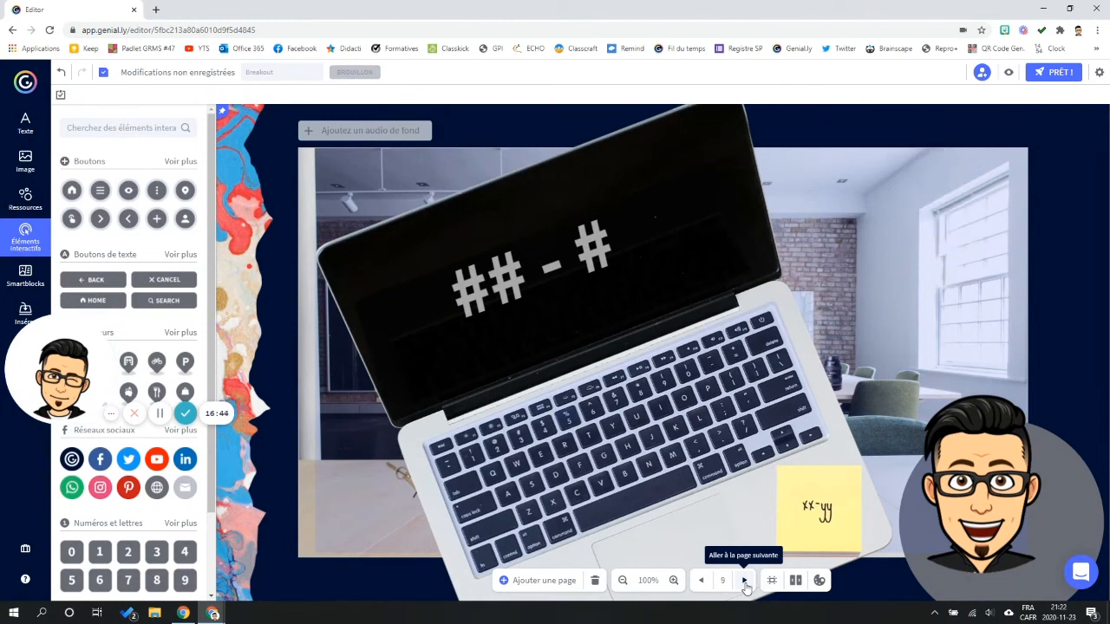
key(ctrl+v)
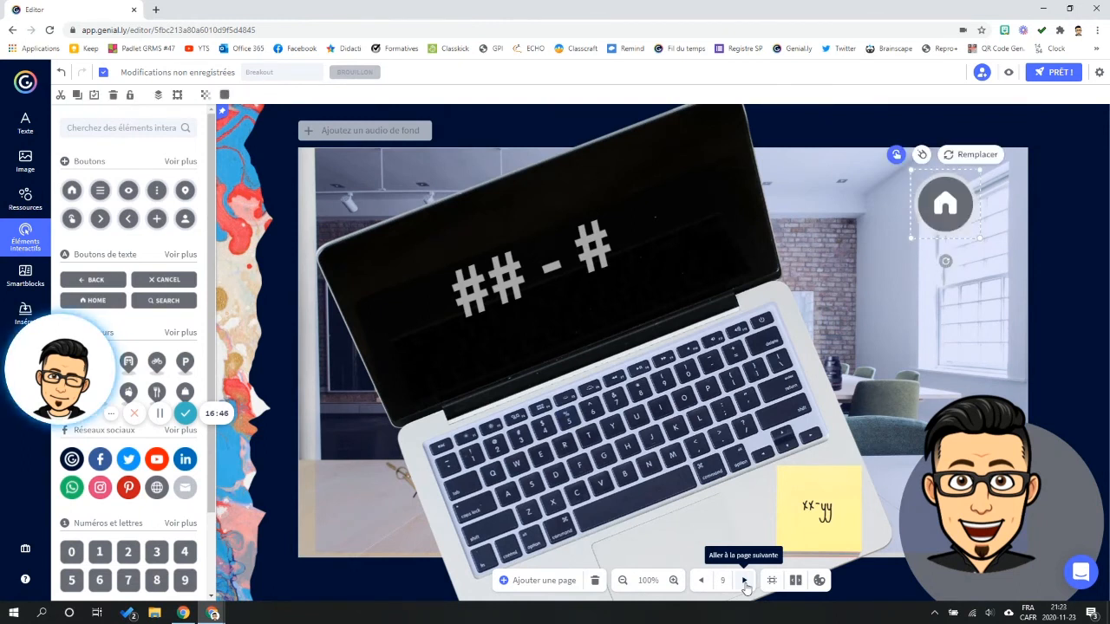
click(744, 581)
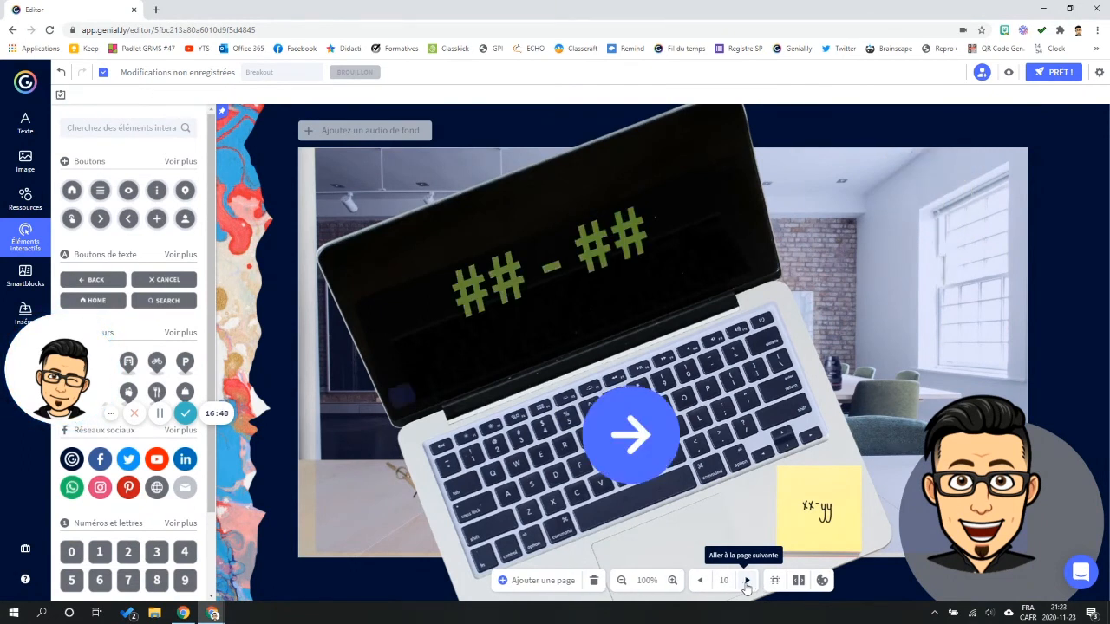
key(ctrl+v)
click(746, 581)
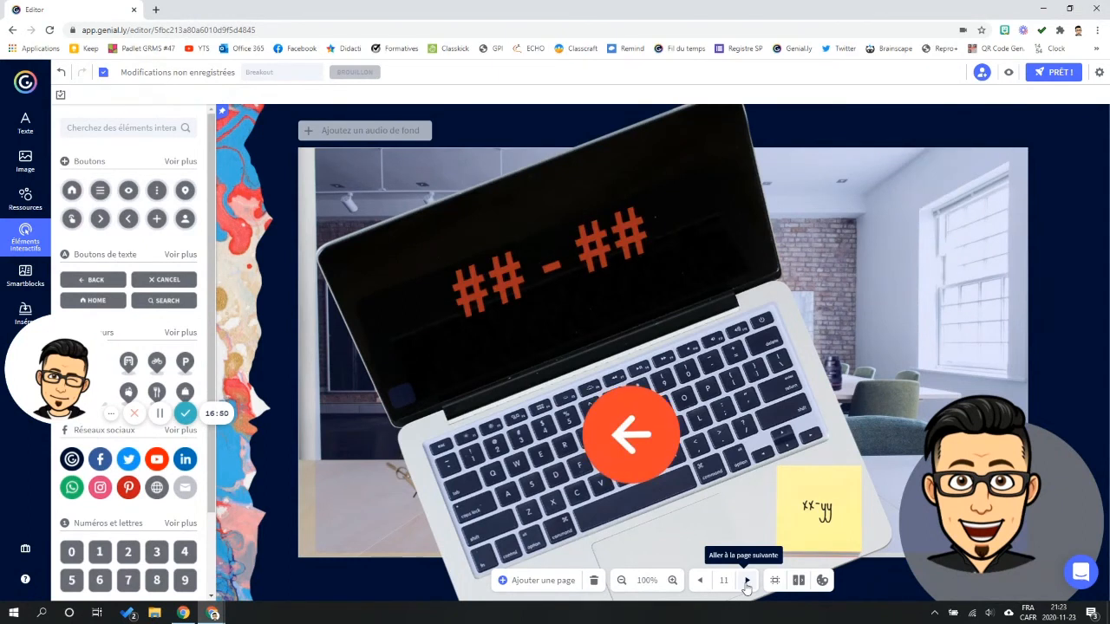
key(ctrl+v)
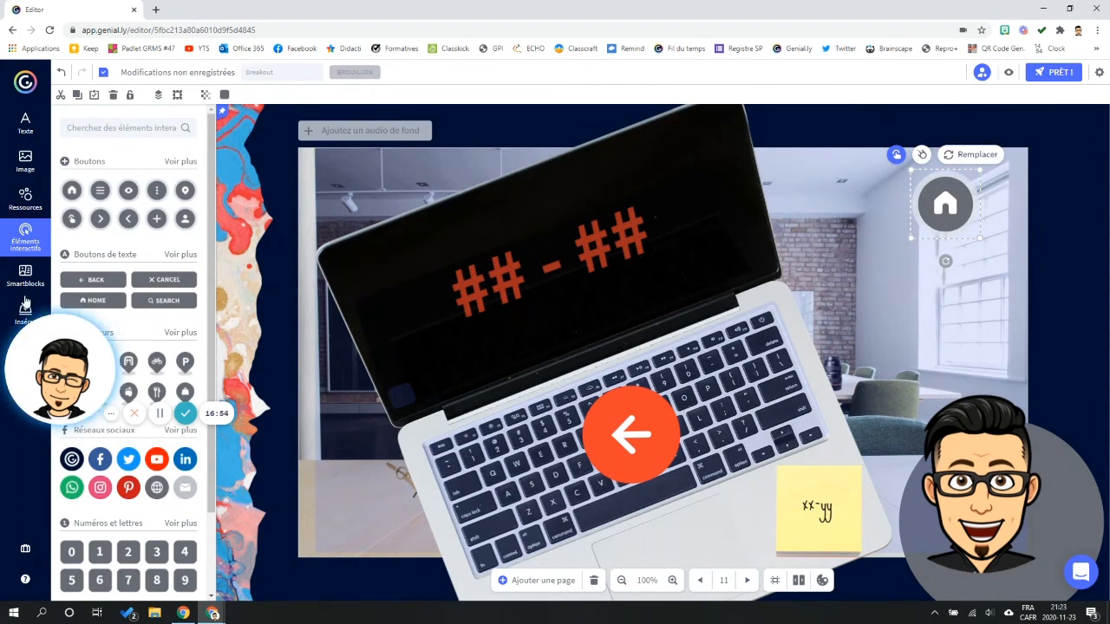
- Open the page list to review the laptop pages' thumbnails
drag(64, 345, 61, 470)
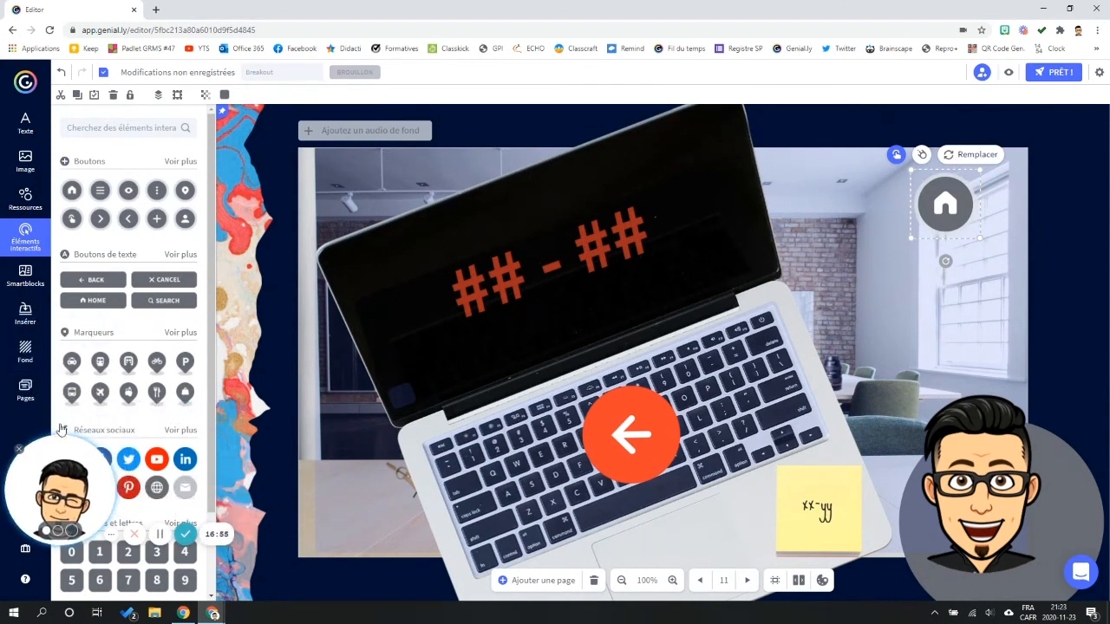
click(25, 391)
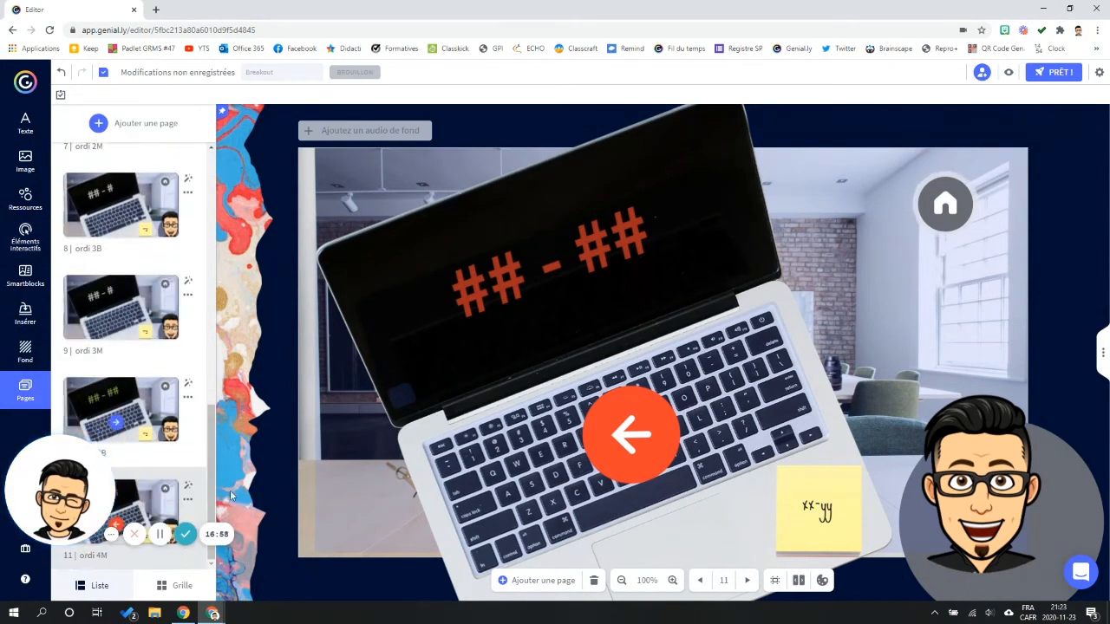
drag(65, 472, 98, 240)
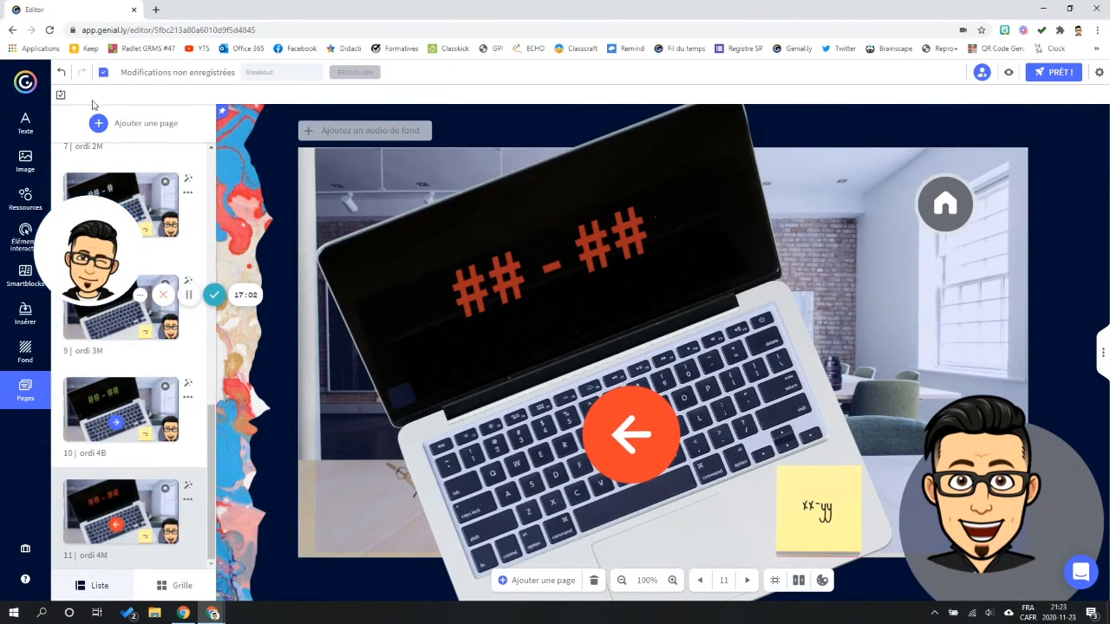
- Add a blank page at the end of the presentation and place the transparent-background pink piggy bank image in its centre
click(101, 126)
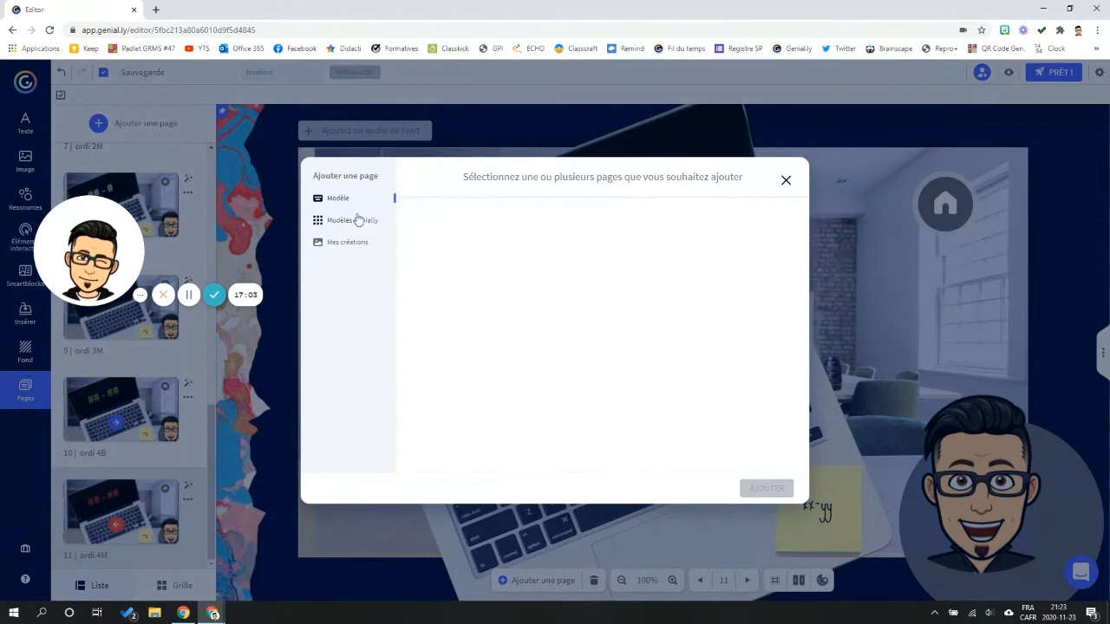
click(467, 286)
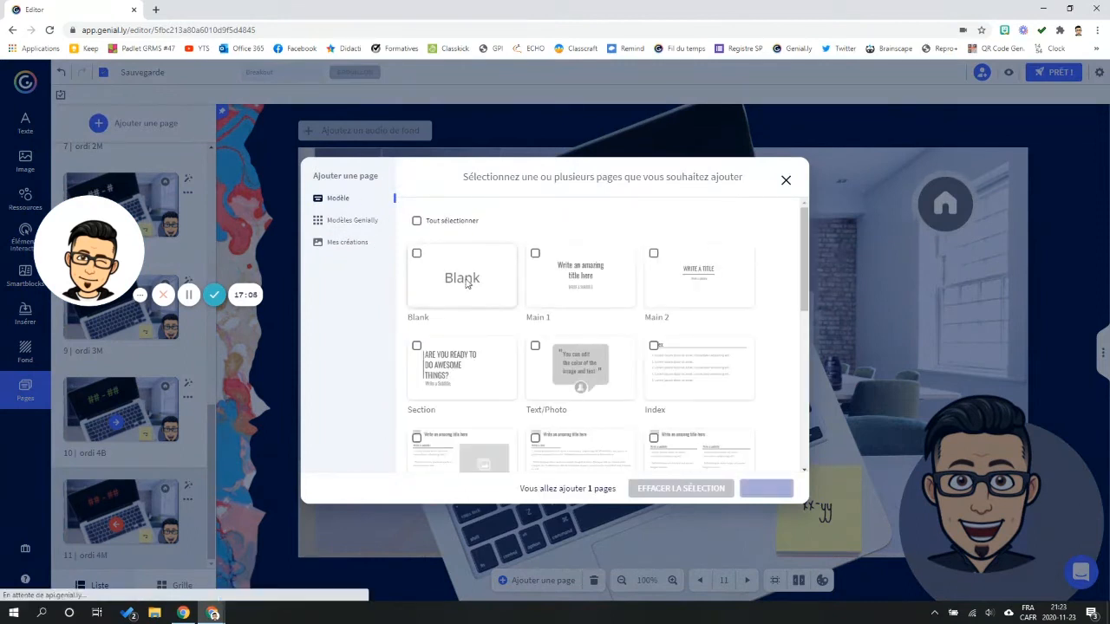
click(767, 489)
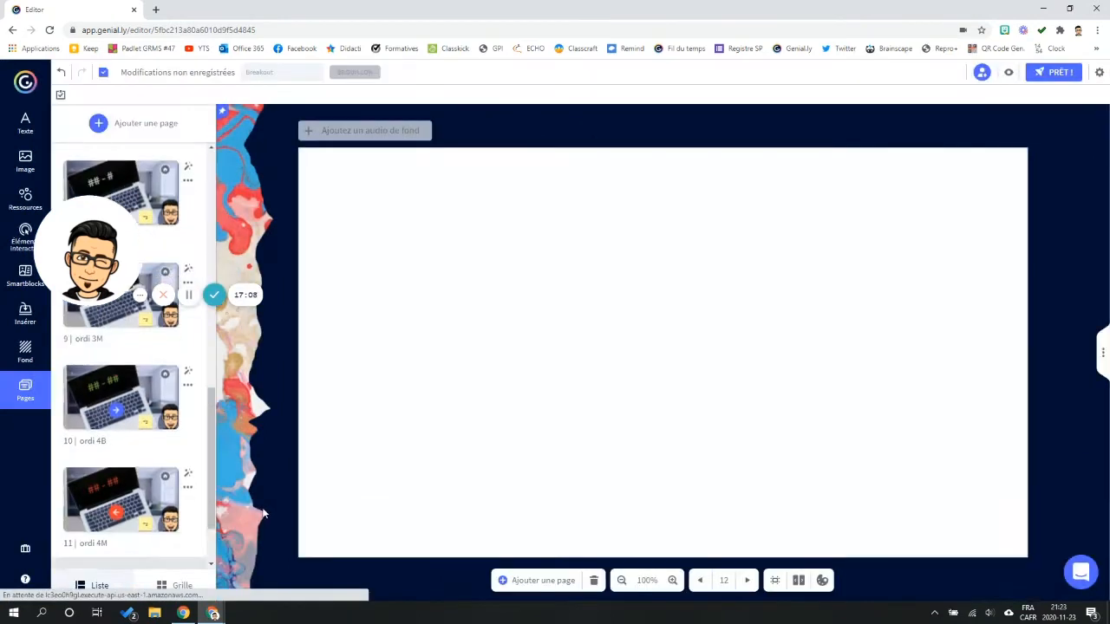
click(25, 161)
drag(205, 351, 665, 339)
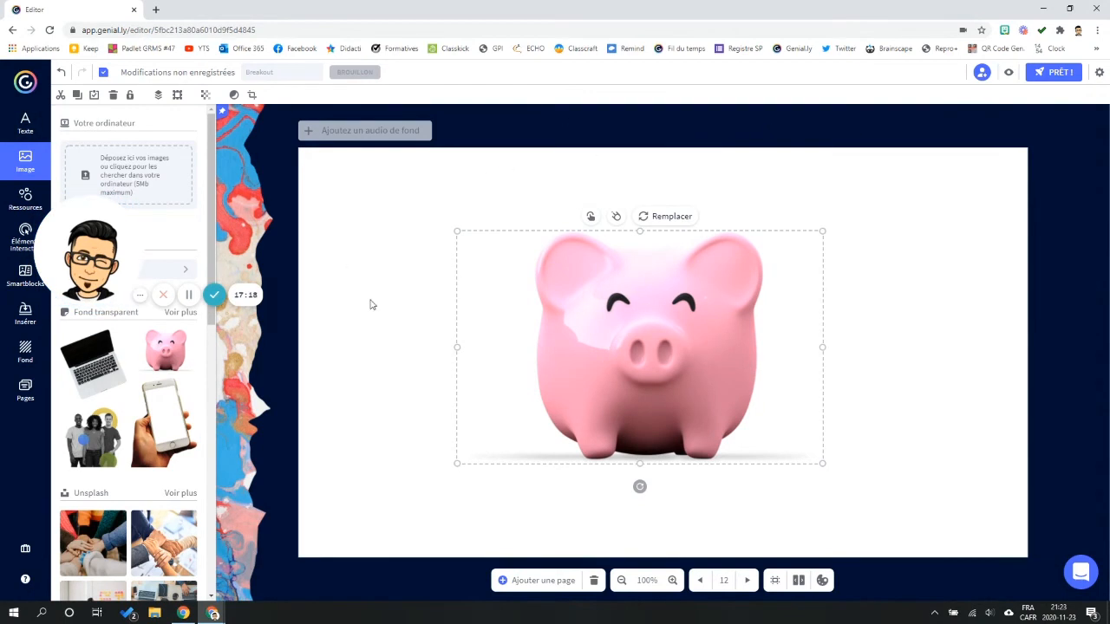
drag(83, 245, 52, 495)
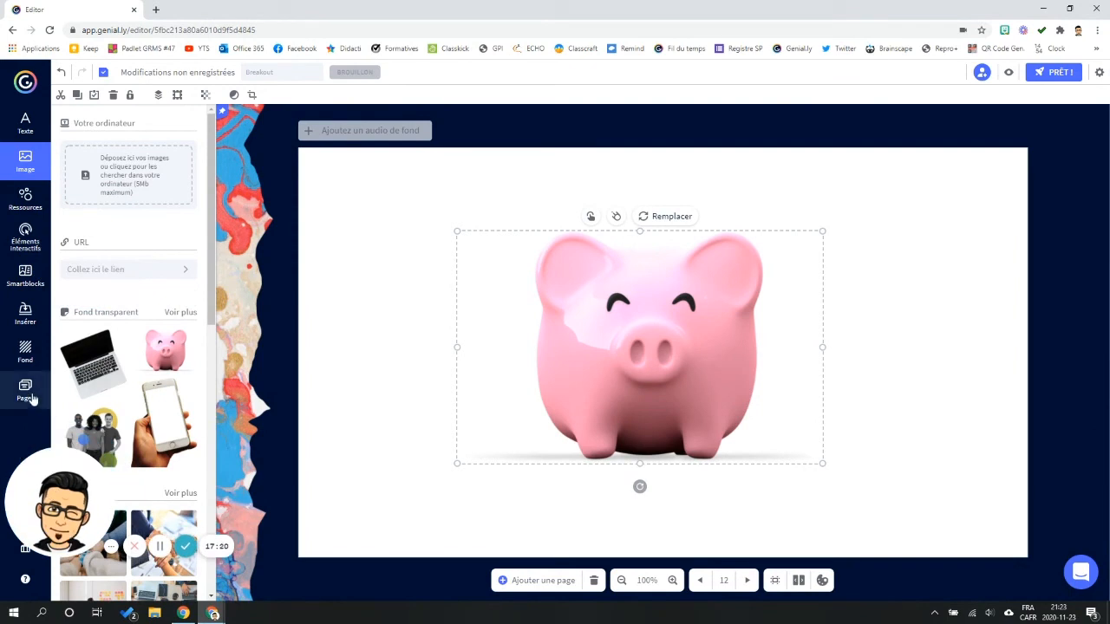
- Preview the presentation from page "intro 1" and advance to the classroom scene
click(26, 391)
scroll(136, 304, down, 2)
scroll(137, 303, up, 3)
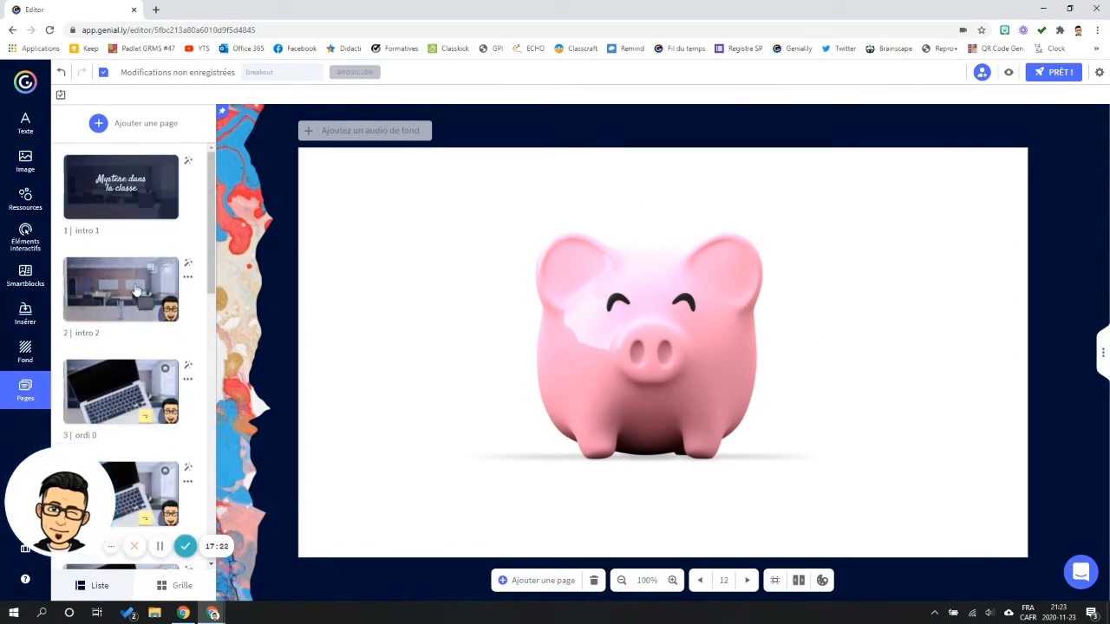
click(122, 186)
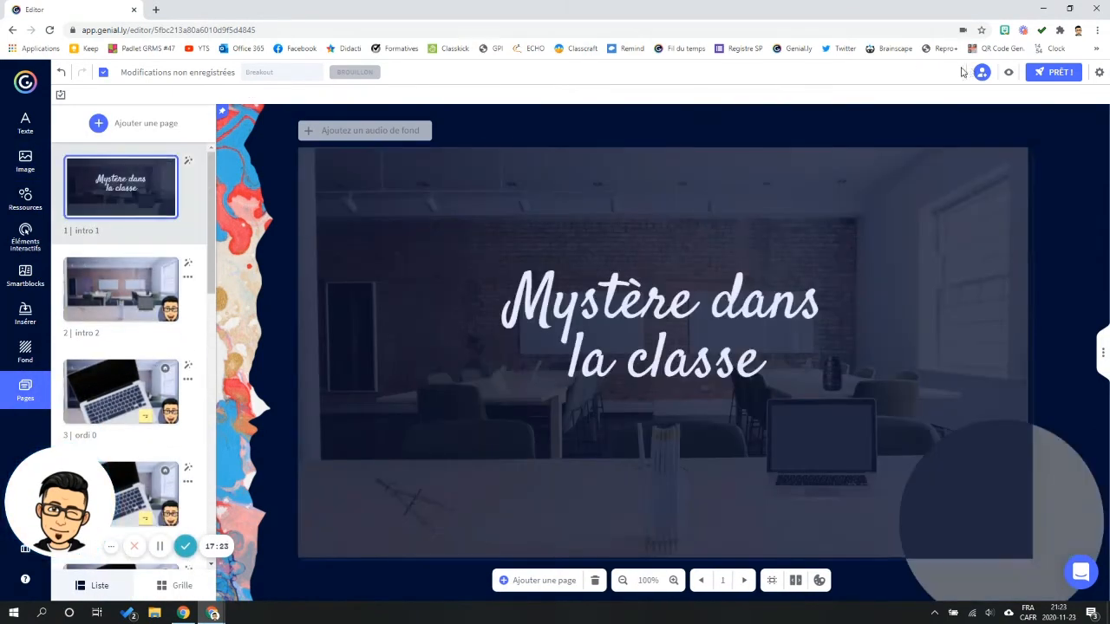
click(1010, 73)
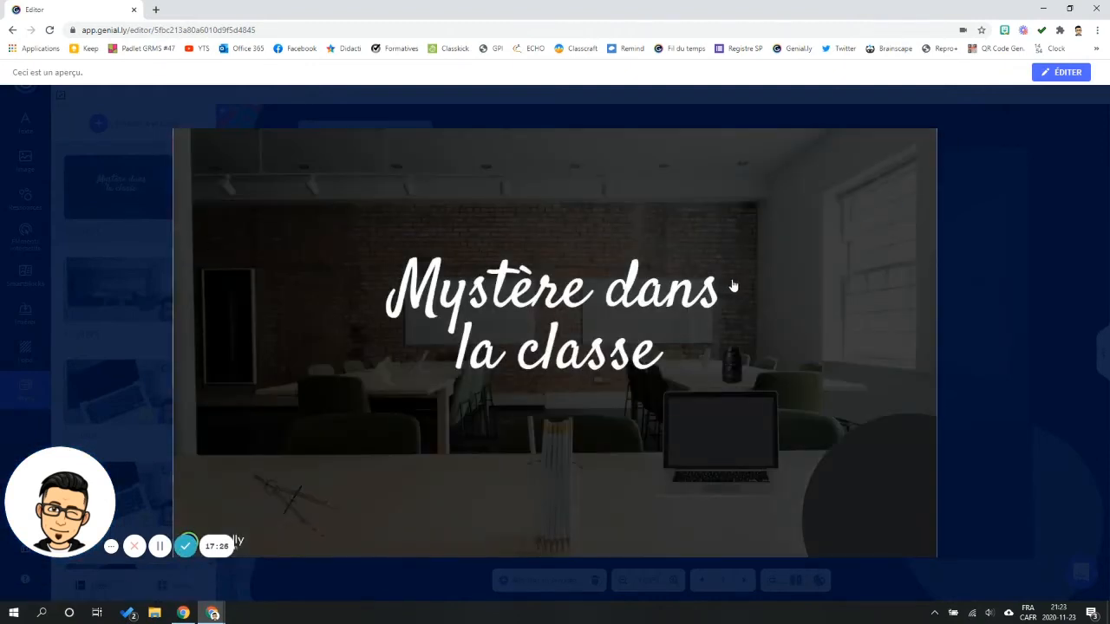
key(Right)
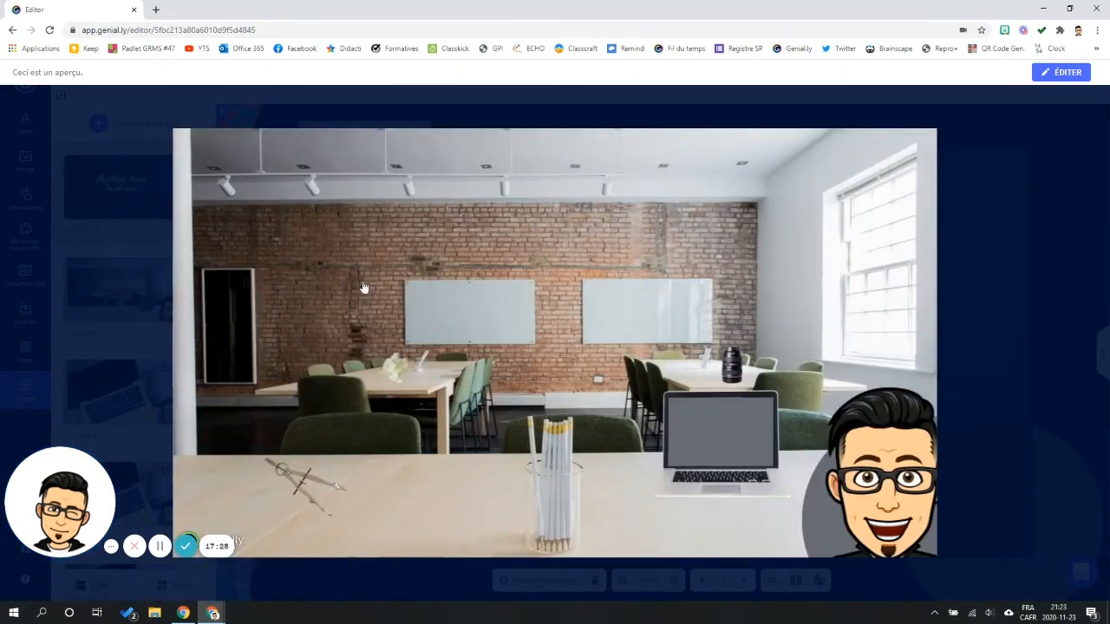
- In the preview, open and close the clues on the compass and on the flowers on the back table
click(303, 484)
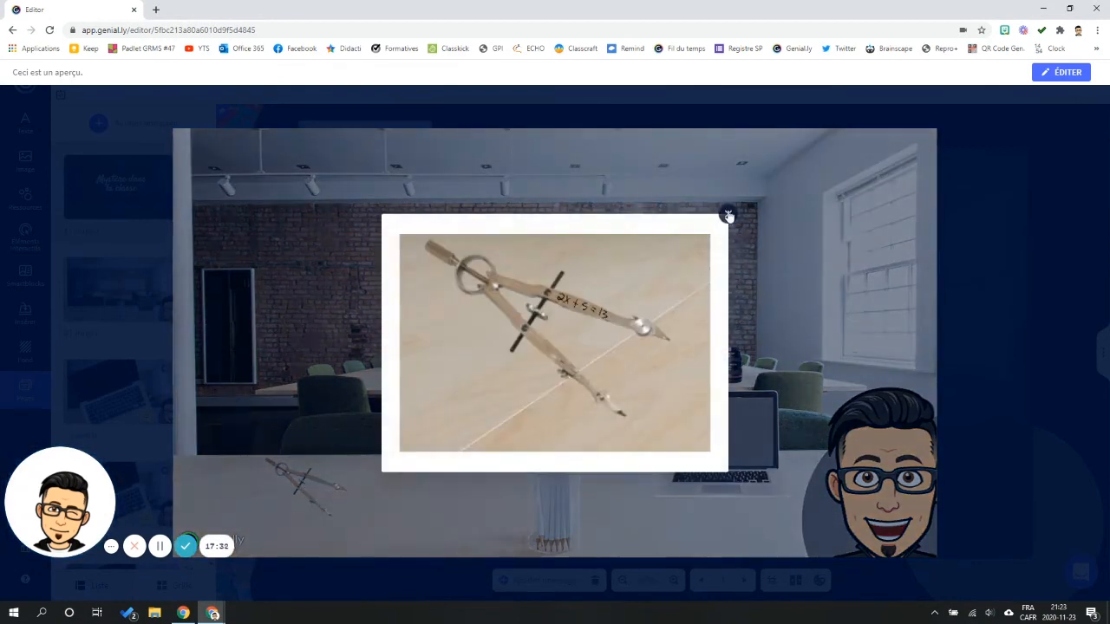
click(728, 216)
click(383, 376)
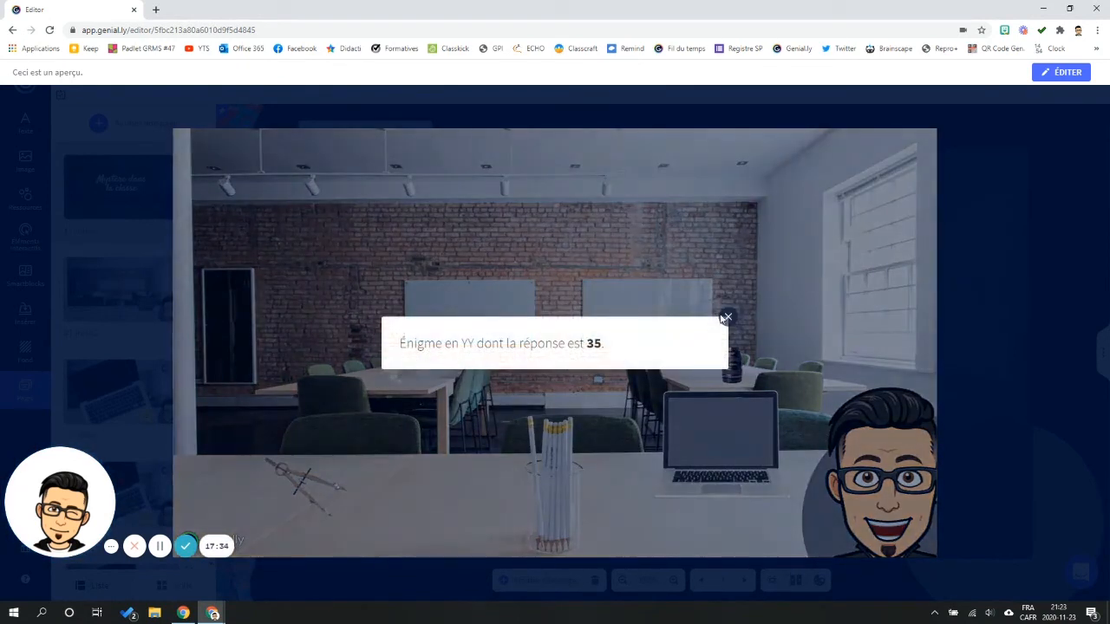
click(726, 318)
- Enter the classroom laptop in the preview, test the wrong code 66-78, and return to the start with the red arrow
click(721, 427)
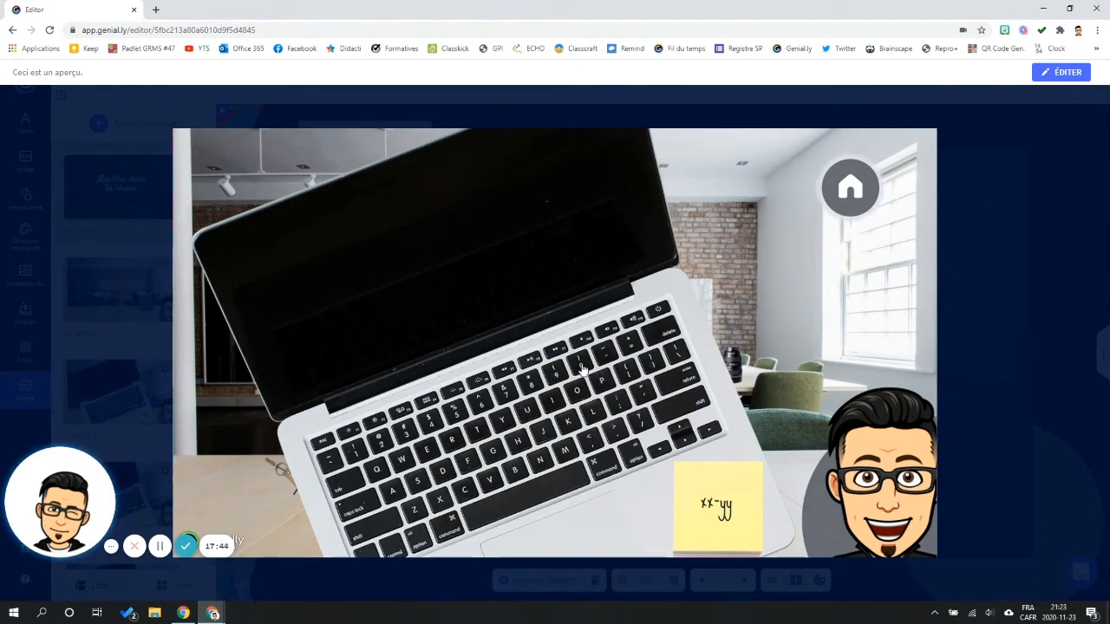
click(479, 406)
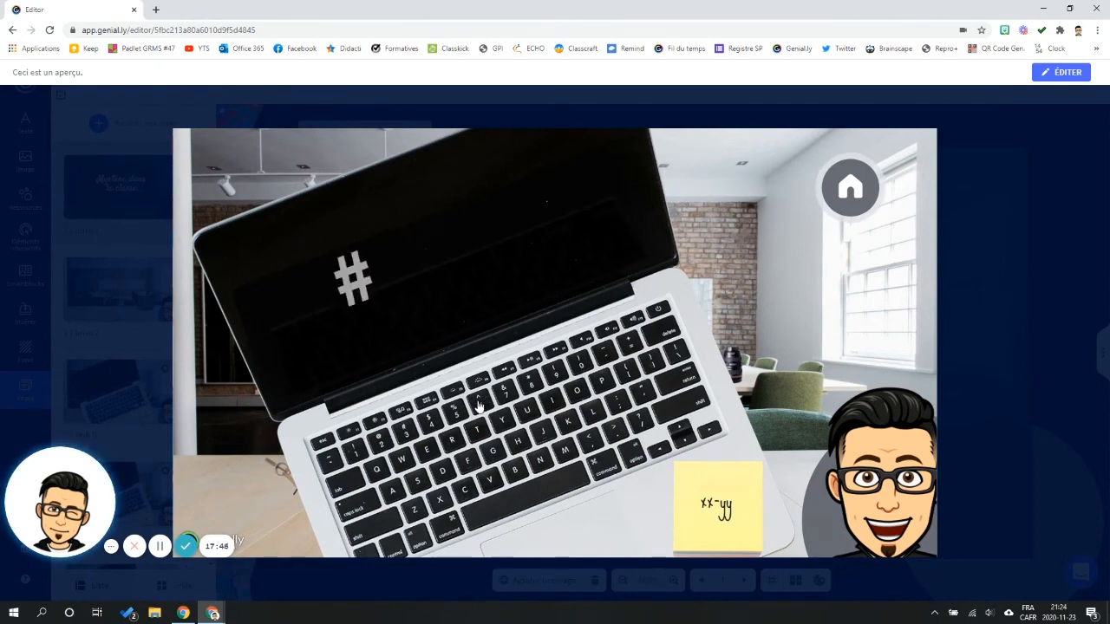
click(479, 406)
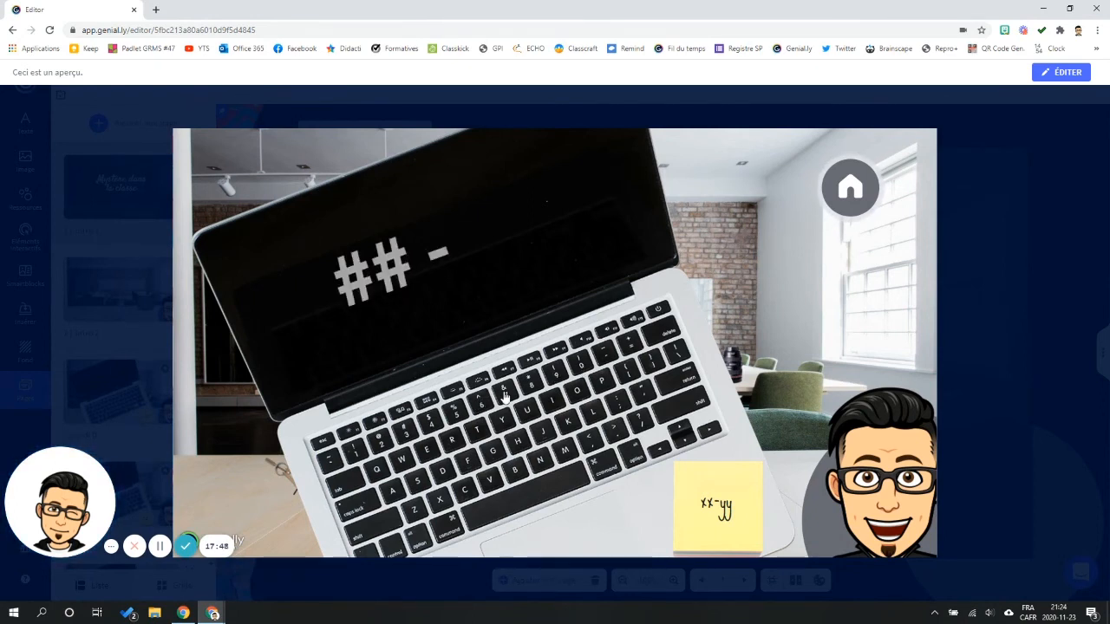
click(507, 396)
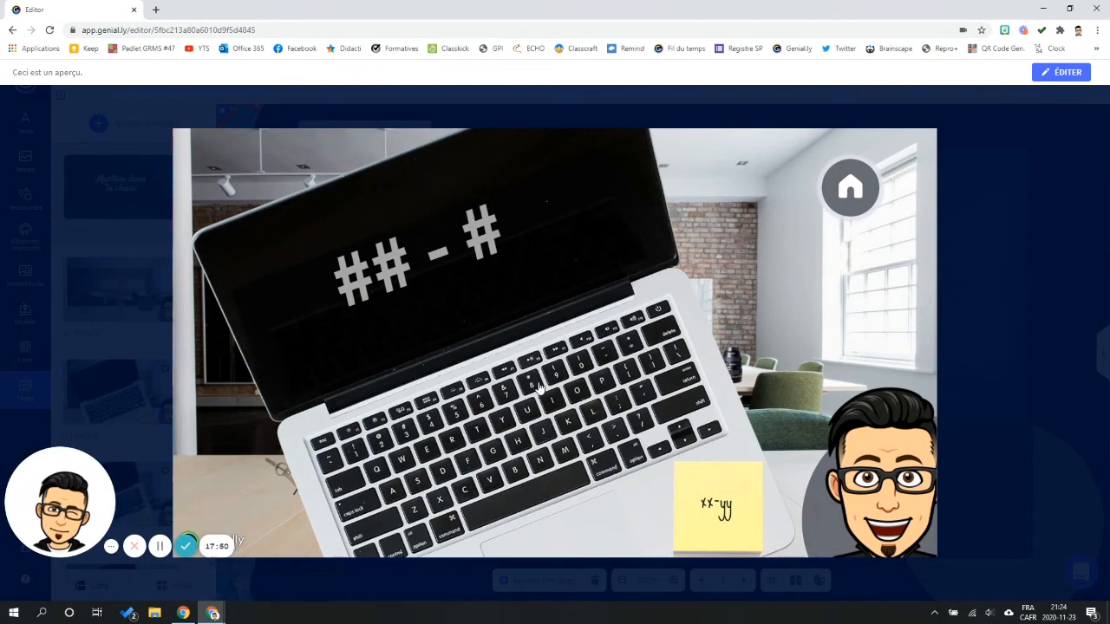
click(534, 388)
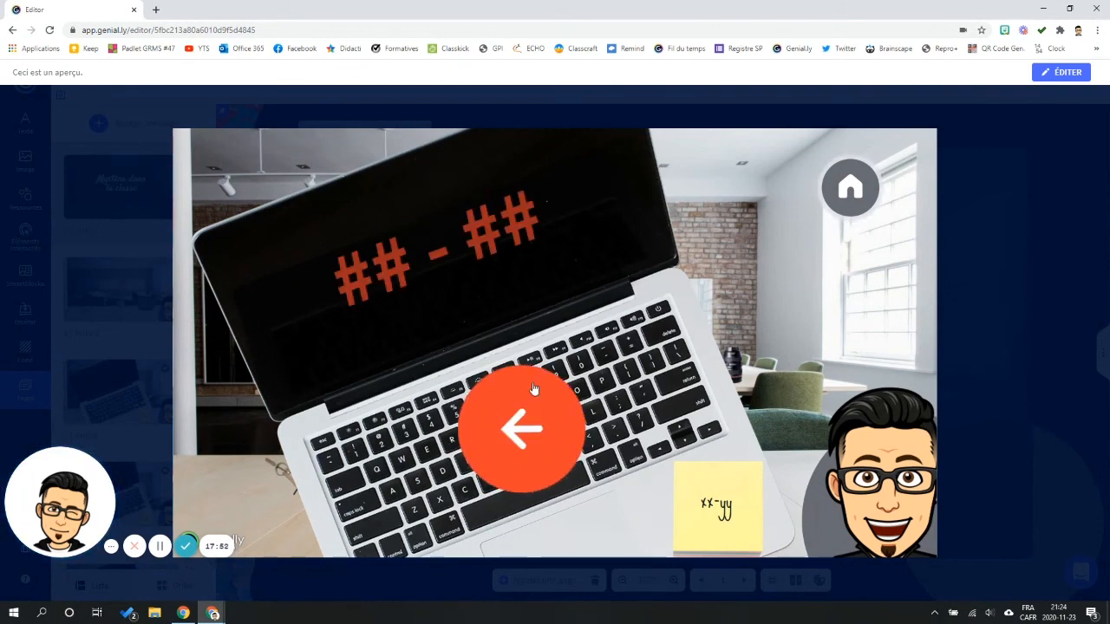
click(529, 442)
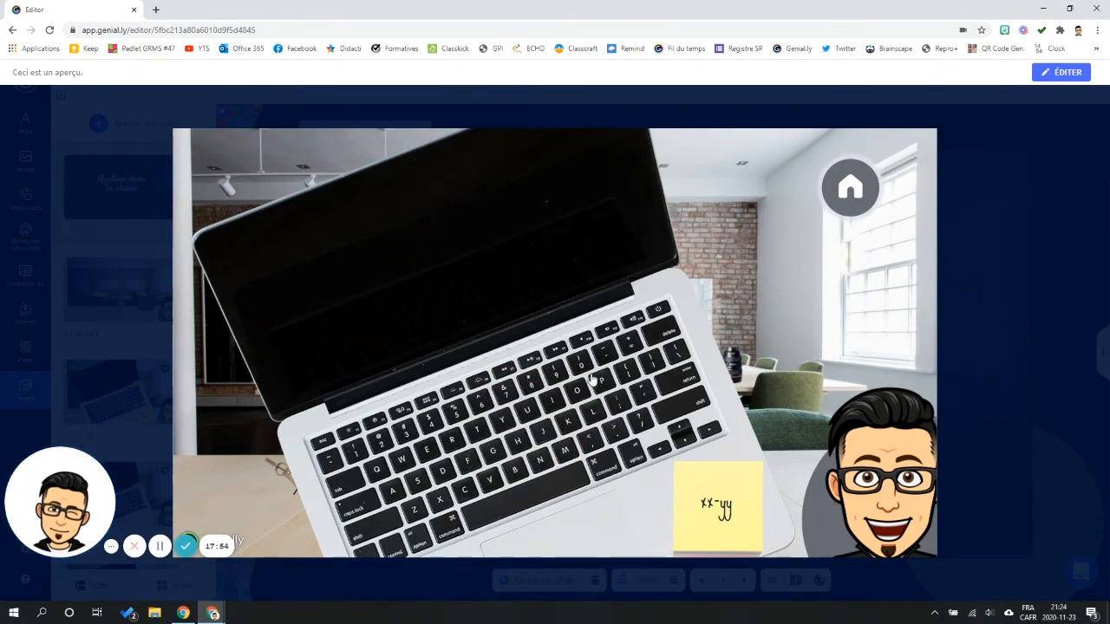
- Test the correct code 04-35 on the laptop keyboard in the preview and return to editing
click(411, 429)
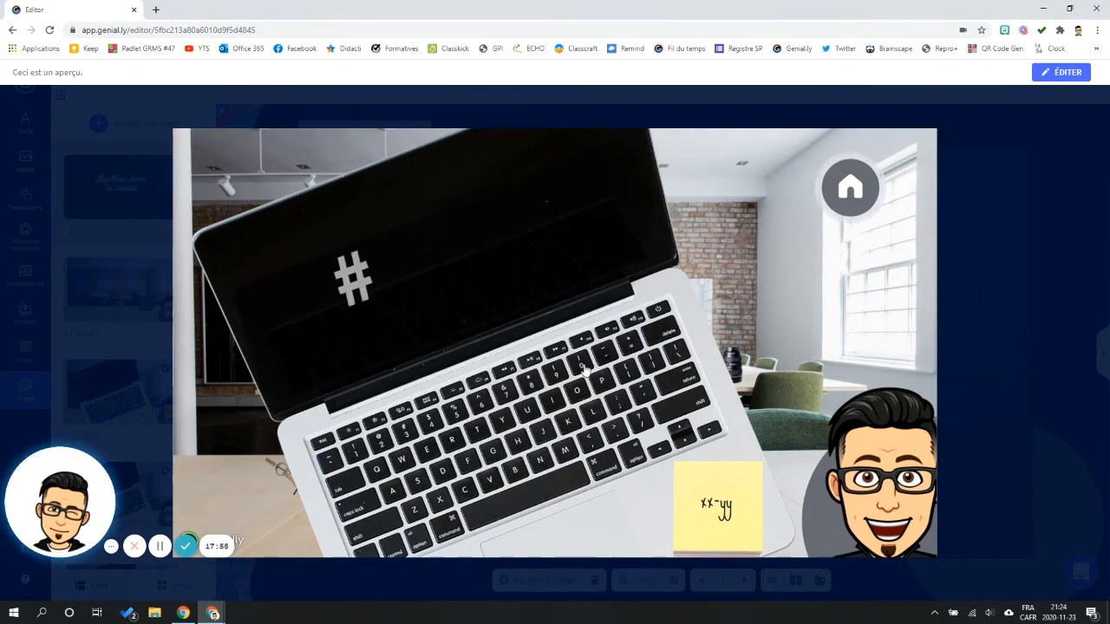
click(431, 430)
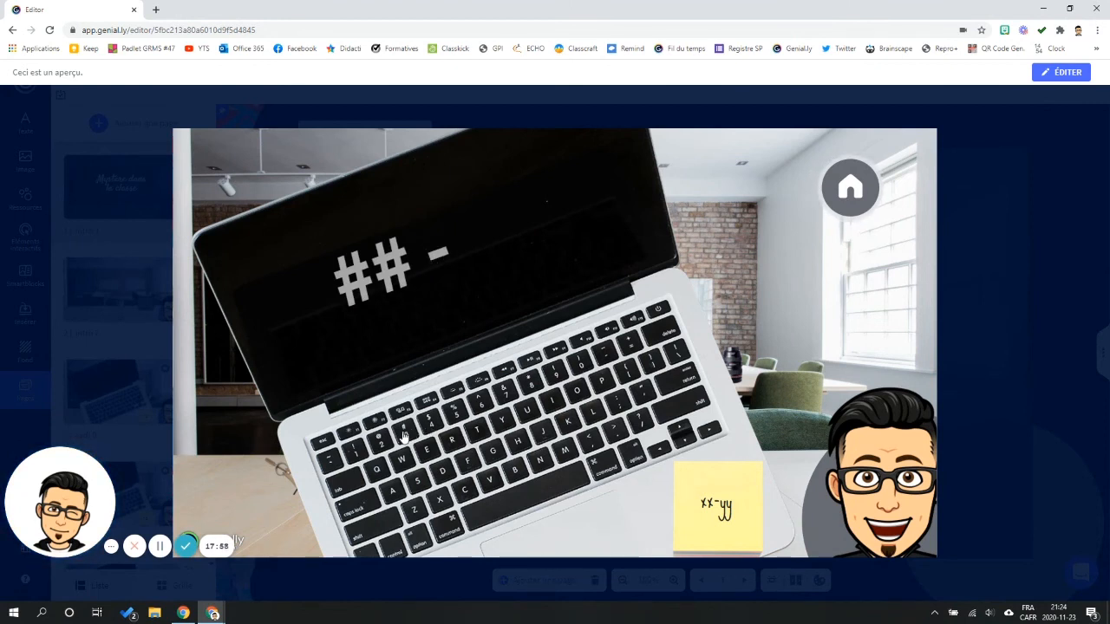
click(404, 436)
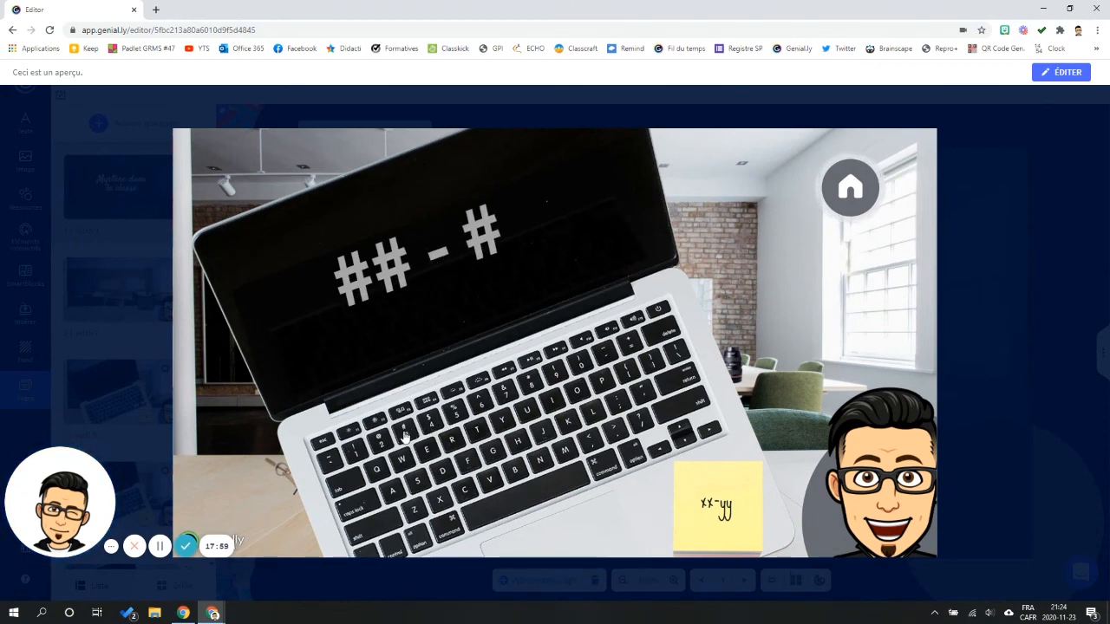
click(456, 419)
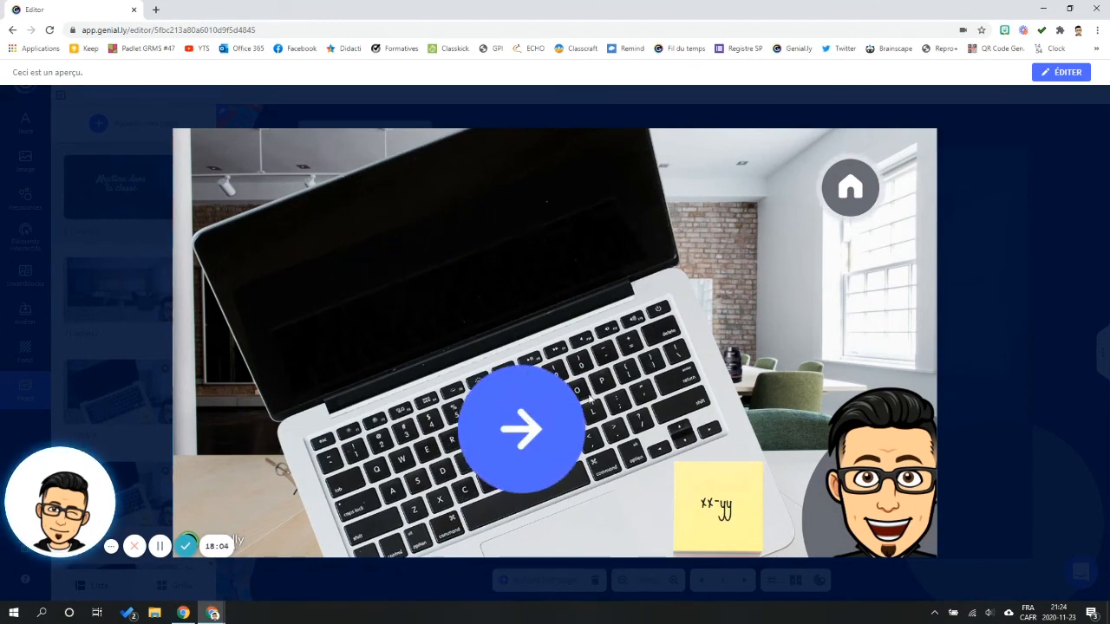
click(1066, 72)
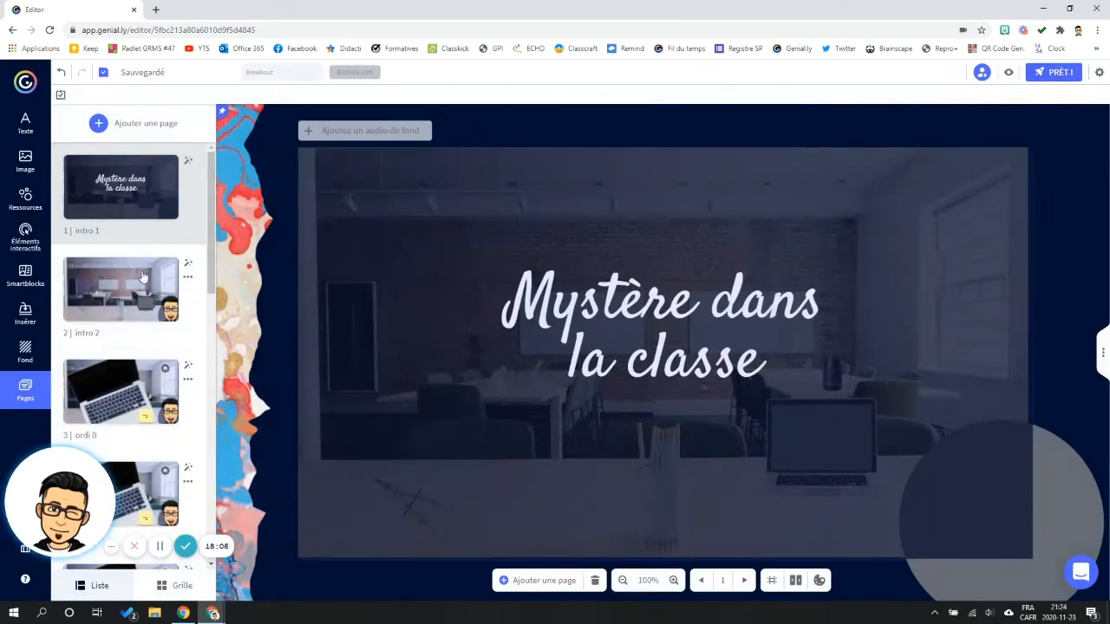
- Link the blue arrow button on page "ordi 4B" to the piggy bank page, page 12
scroll(131, 303, down, 8)
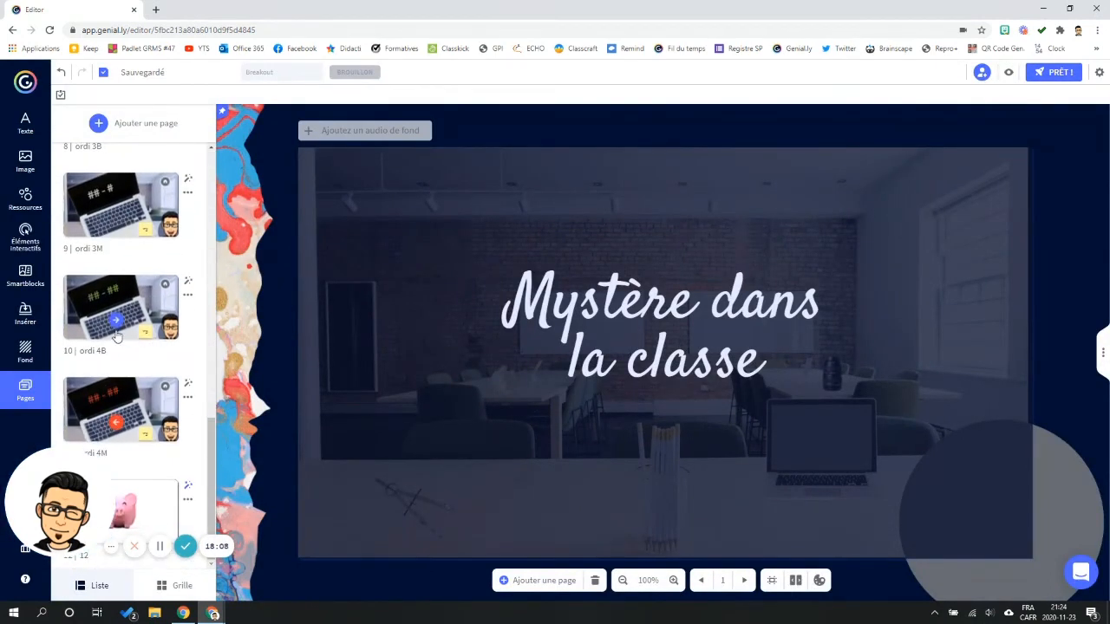
click(117, 337)
click(594, 386)
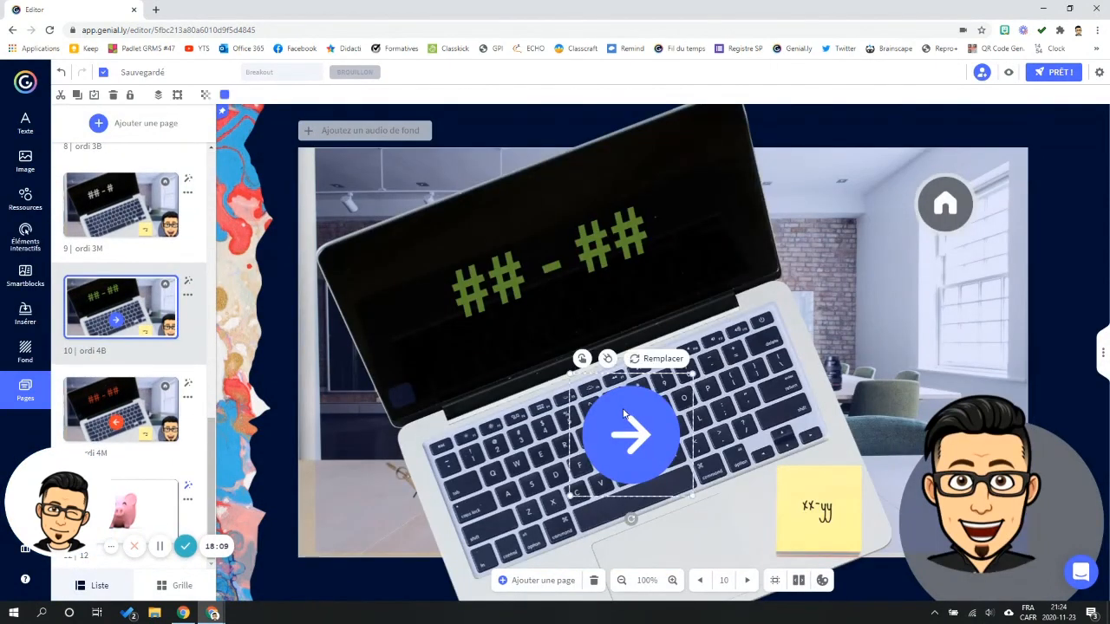
click(583, 362)
click(621, 300)
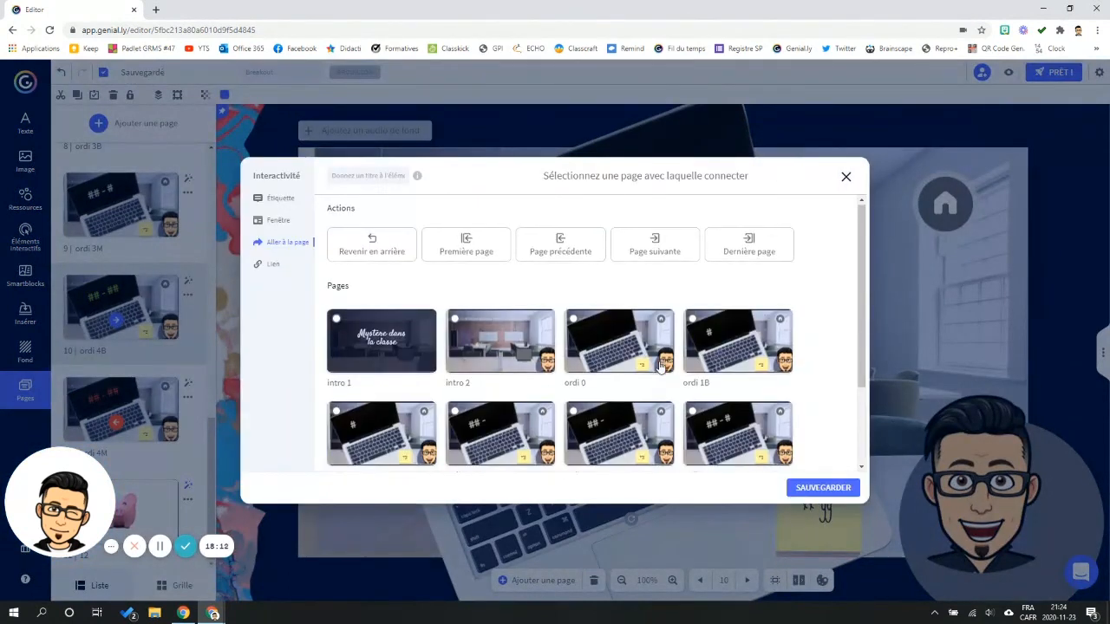
scroll(659, 366, down, 3)
click(761, 421)
click(809, 487)
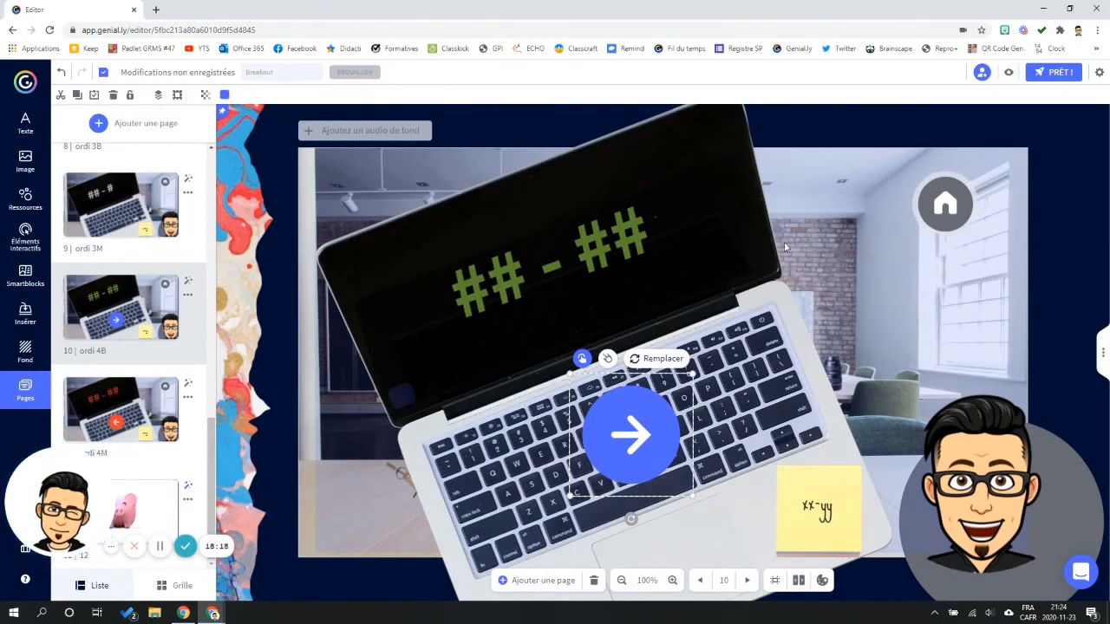
- Preview page "ordi 4B", follow the blue arrow link to test it, and return to editing
click(1009, 72)
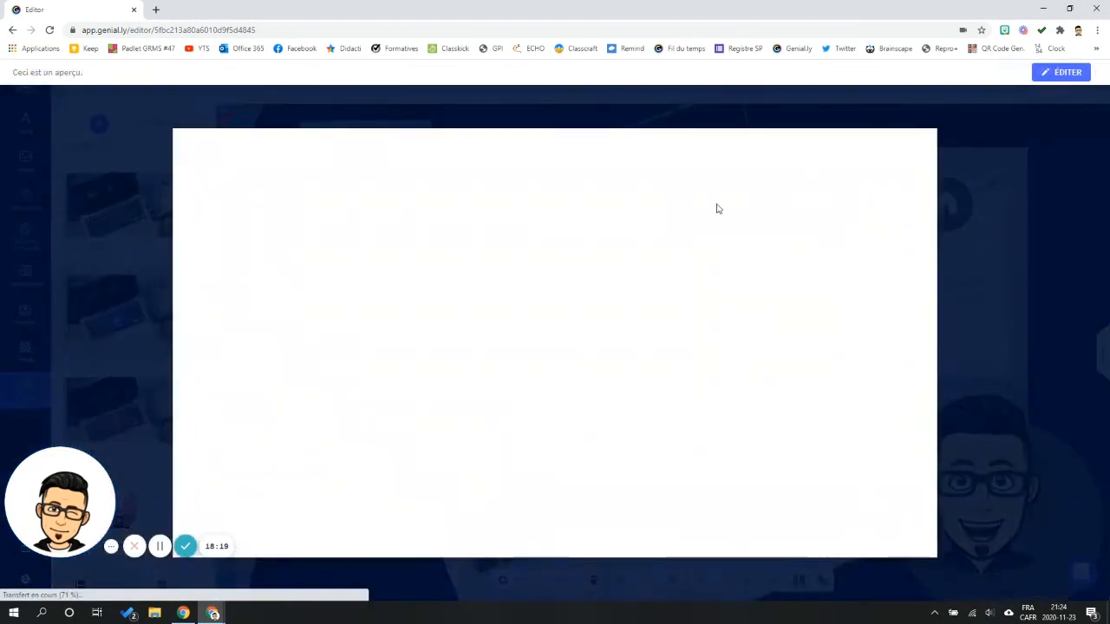
click(536, 430)
click(529, 424)
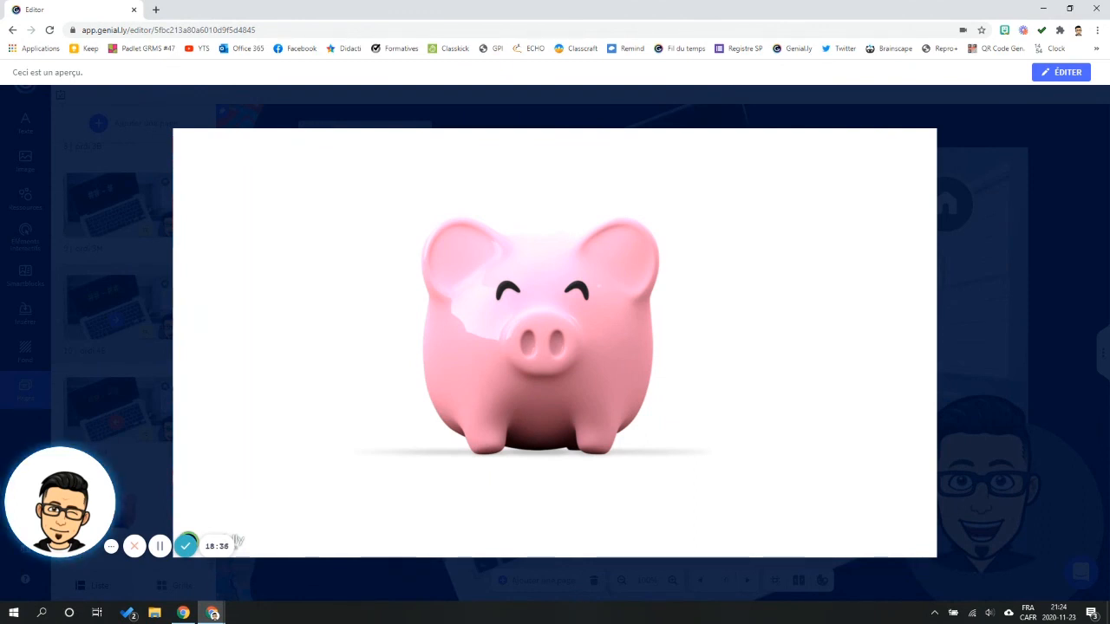
click(185, 545)
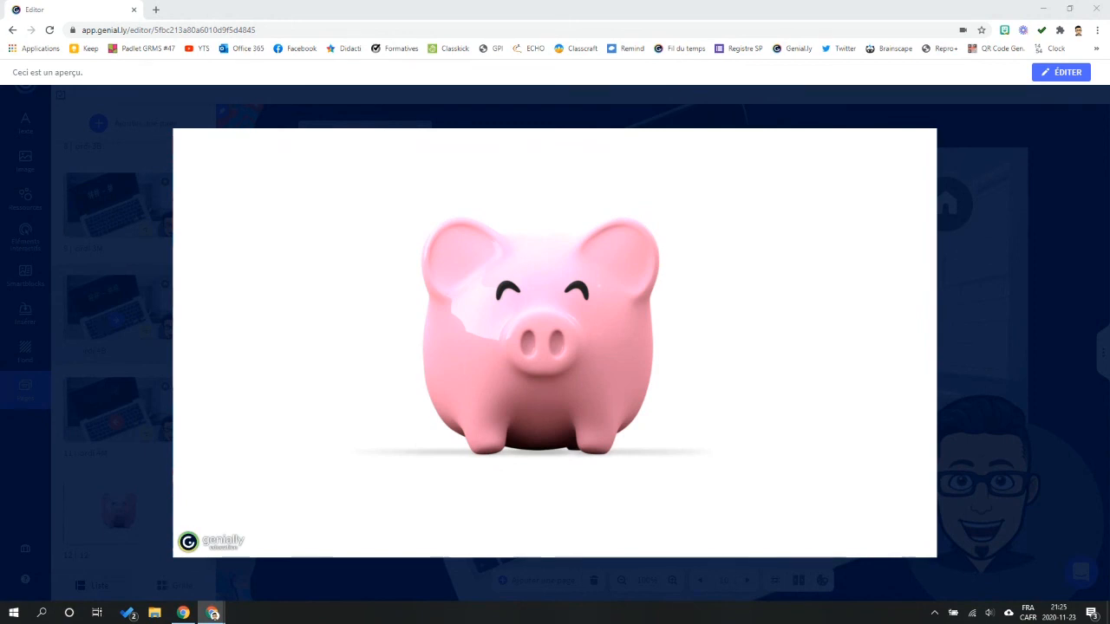
click(1056, 76)
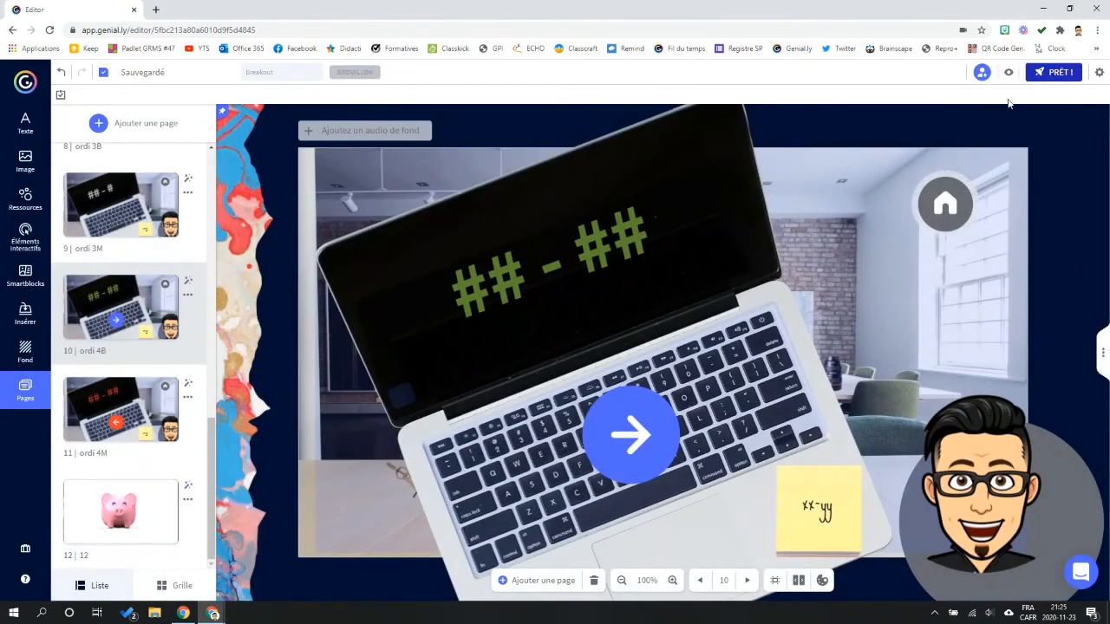